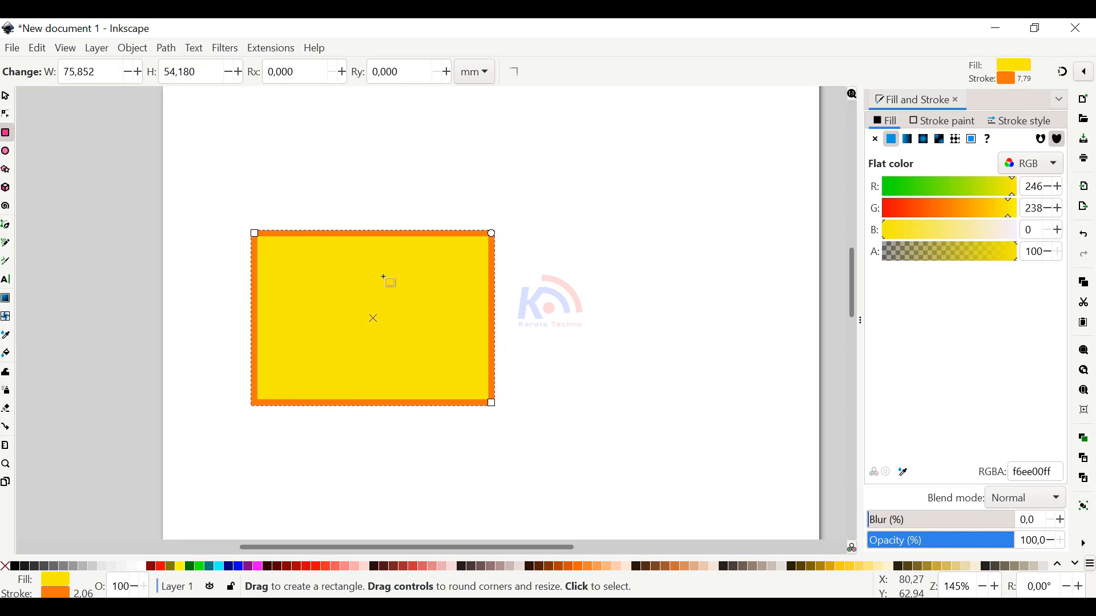
Move the yellow rectangle toward the page's upper-left corner, to about X 17, Y 18.6 mm
ctrl+scroll(391, 294, down, 1)
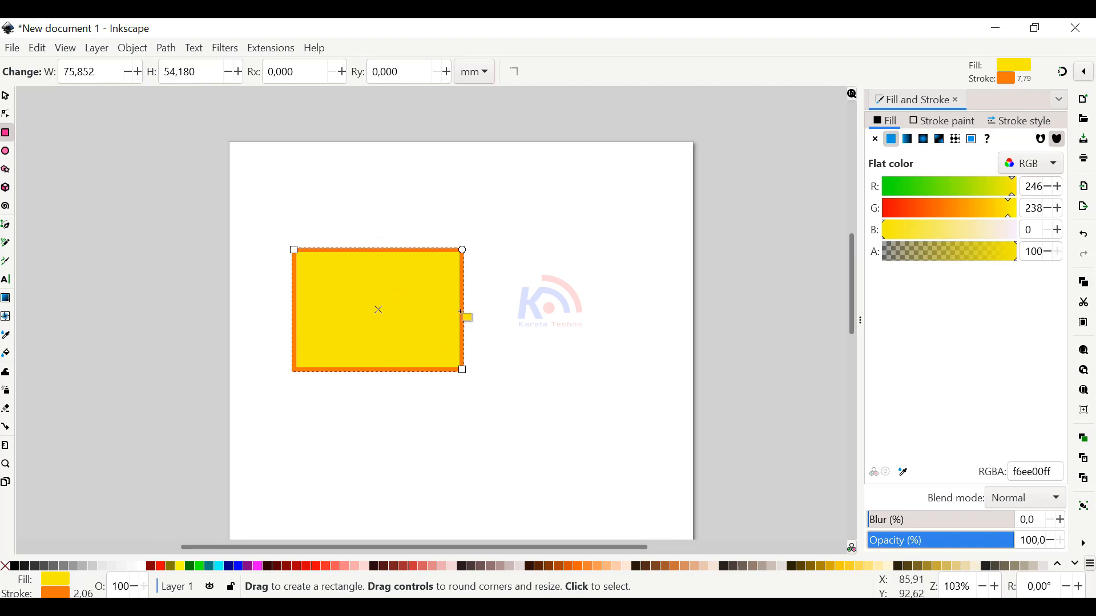
click(5, 95)
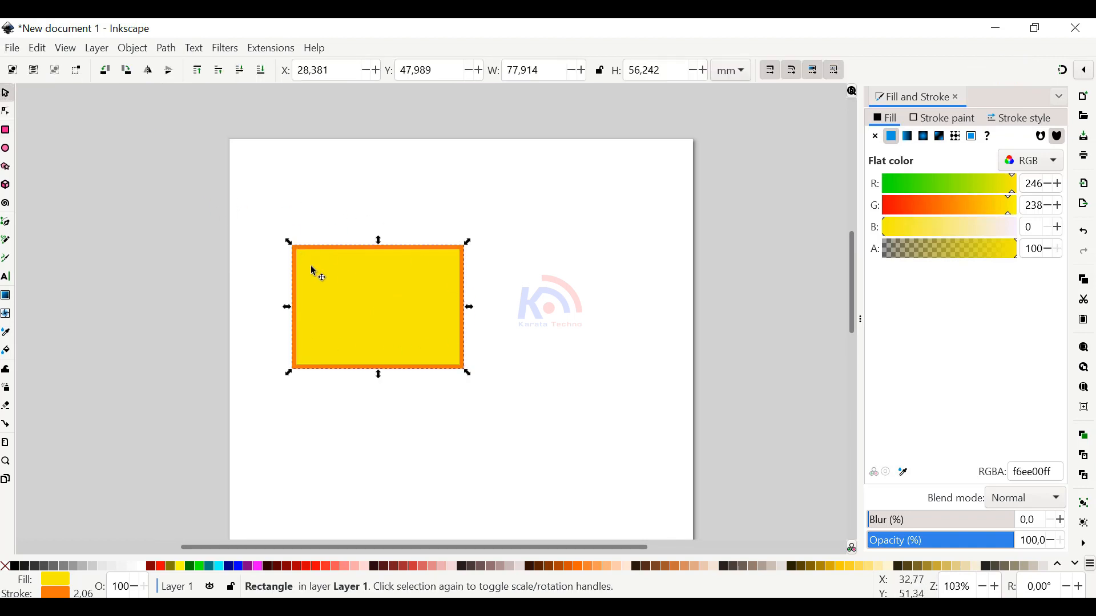
drag(311, 265, 301, 208)
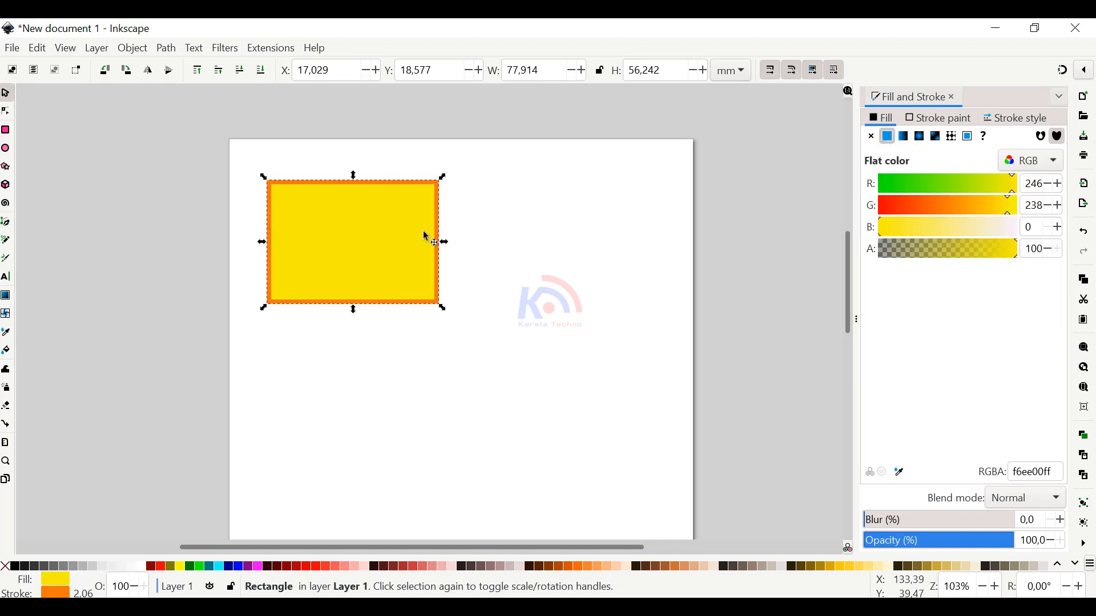
Change the rectangle's fill to red with R 212, G 0 and B 0, and deselect it
drag(955, 210, 882, 210)
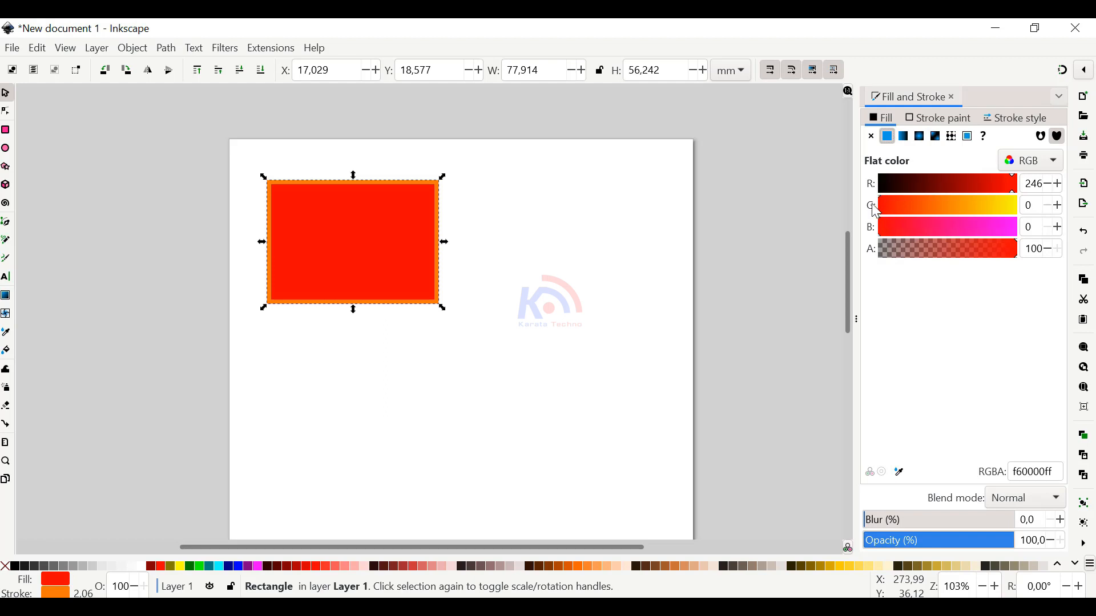
mouse_move(1005, 183)
mouse_down()
mouse_move(994, 180)
mouse_move(1012, 183)
mouse_move(1001, 185)
mouse_up()
click(460, 303)
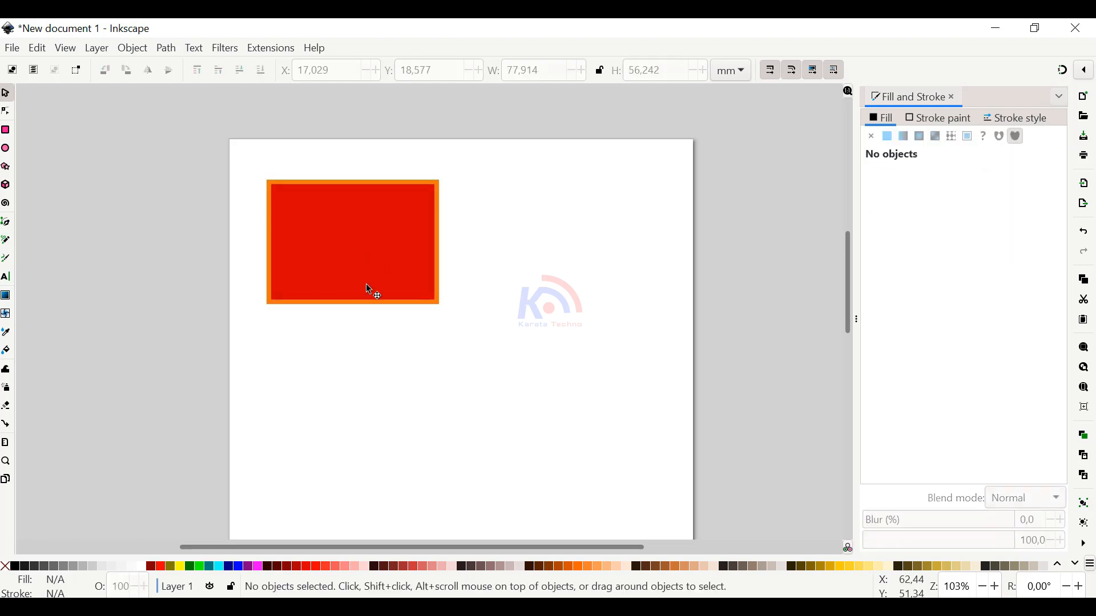
Shrink the red rectangle to about 55.7 by 38.7 mm and shift it slightly to about X 17.3, Y 15 mm
click(369, 291)
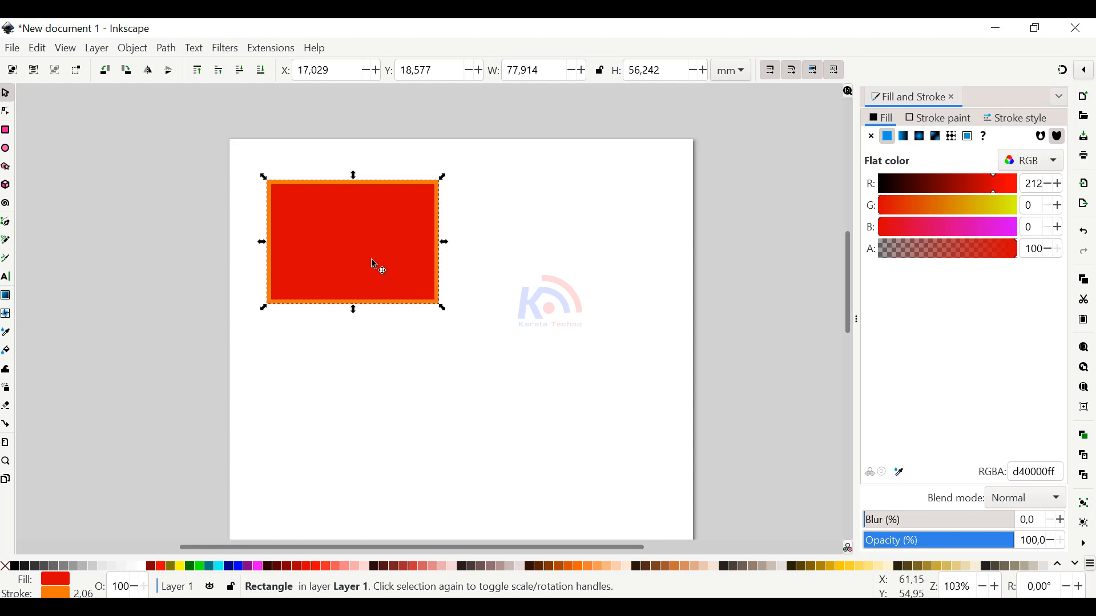
click(411, 289)
click(442, 307)
drag(444, 309, 367, 244)
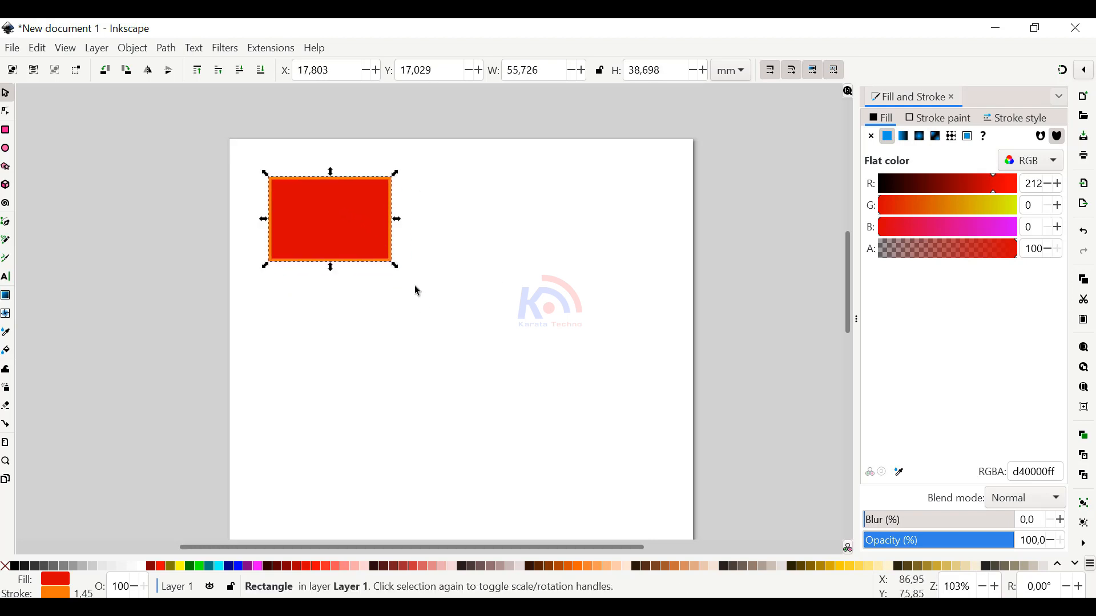
mouse_move(358, 223)
mouse_down()
mouse_move(388, 232)
mouse_move(353, 218)
mouse_up()
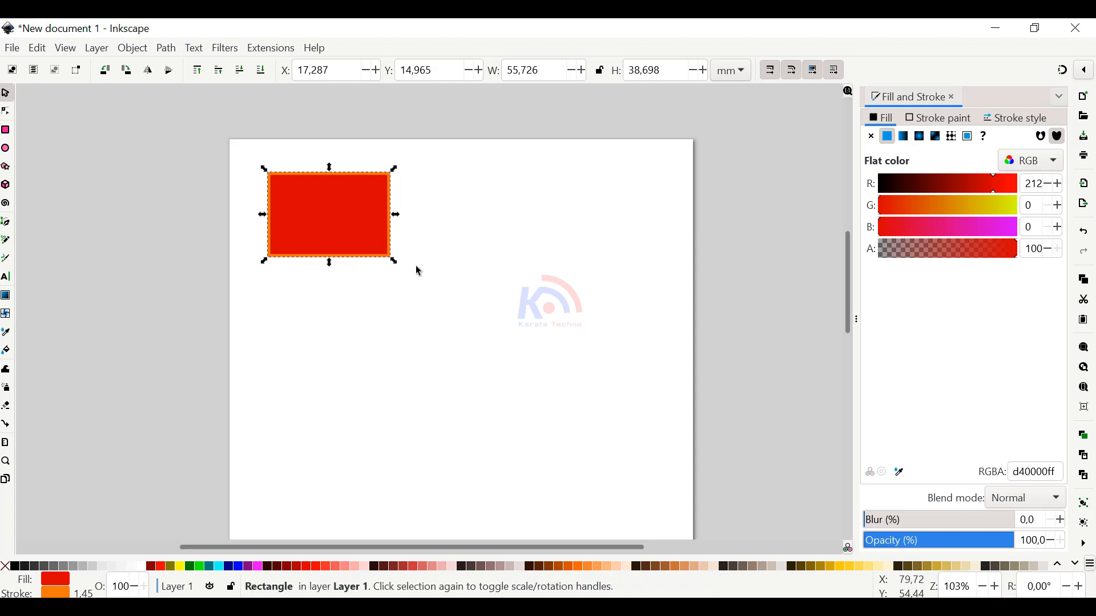
Duplicate the red rectangle and place the copy beside it on the right, at about X 85.1, Y 14.7 mm
key(ctrl)
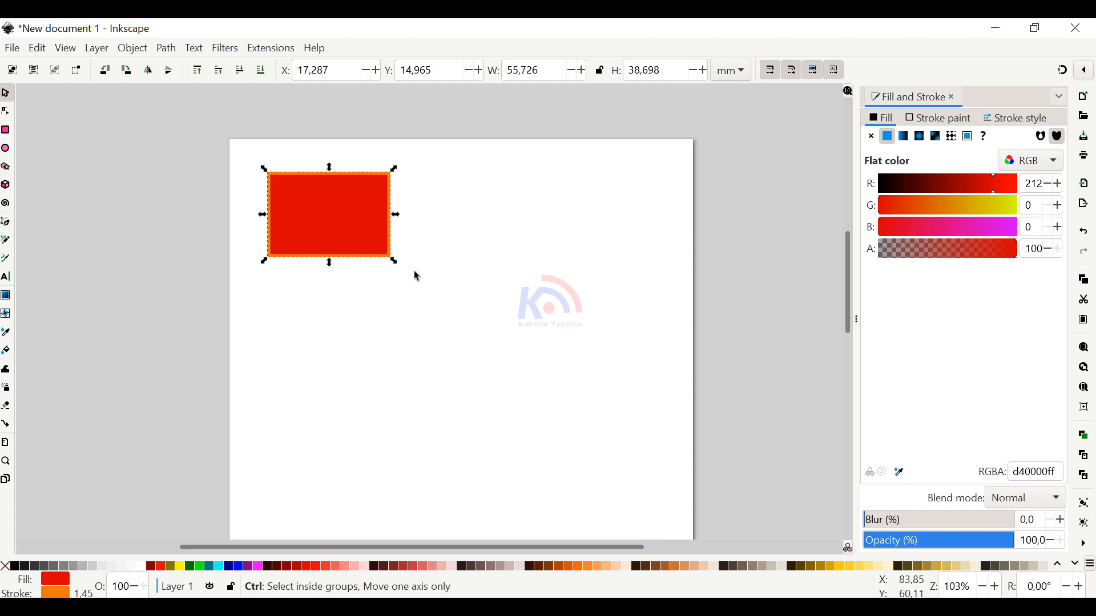
key(ctrl+d)
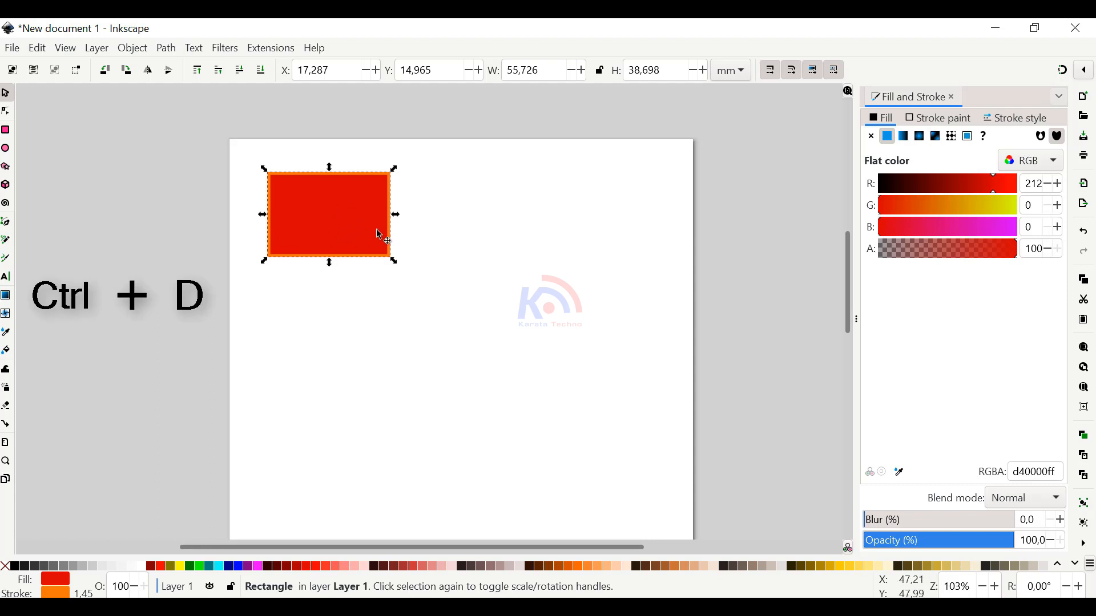
drag(347, 200, 497, 200)
click(484, 351)
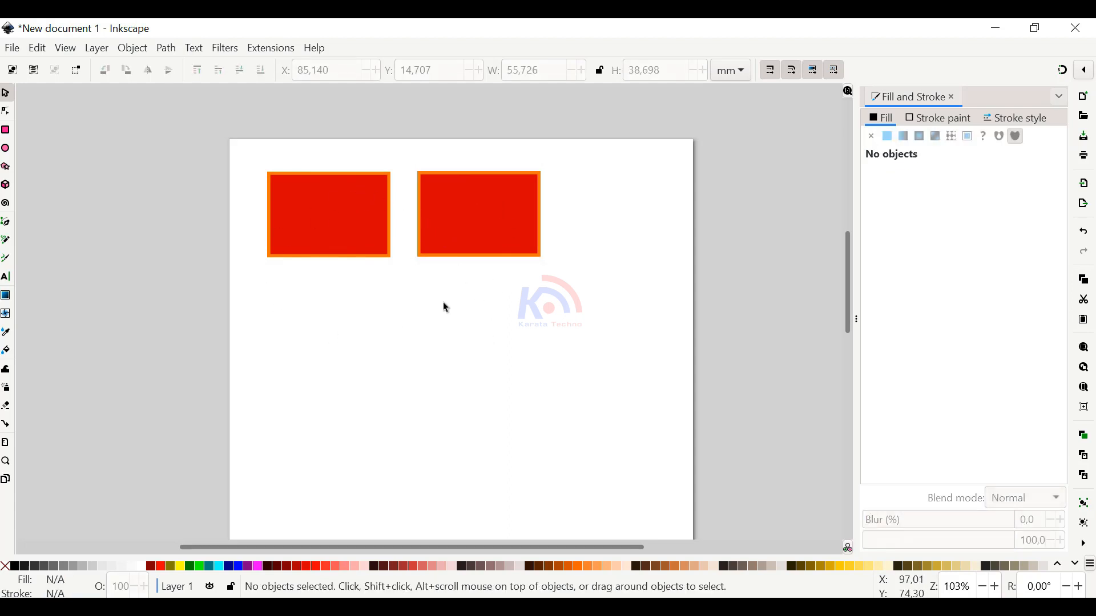
Duplicate both red rectangles together and place the copies directly below, forming a two-by-two grid
drag(470, 338, 394, 245)
drag(566, 361, 242, 154)
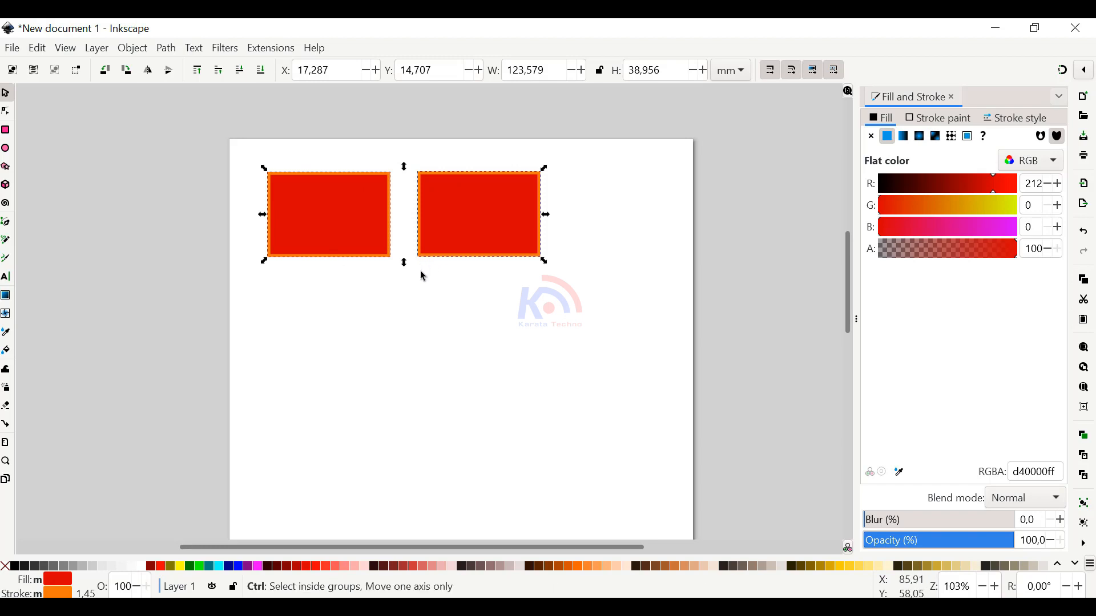
key(ctrl+d)
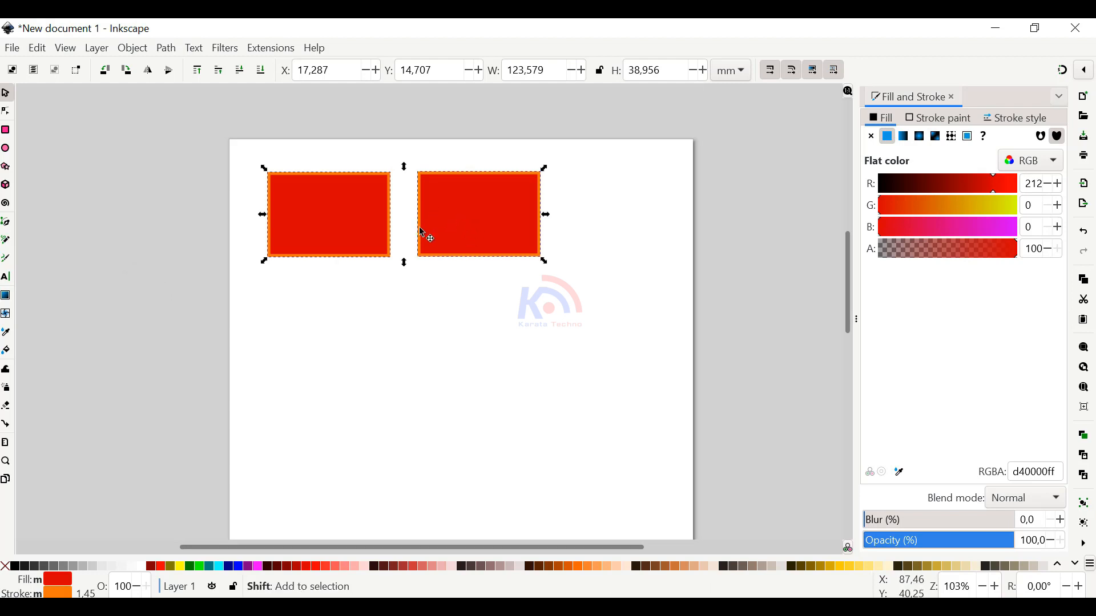
drag(473, 204, 462, 322)
Fill the lower-right rectangle with mustard d4b500 and the lower-left rectangle with dark brown 2d0000
click(513, 323)
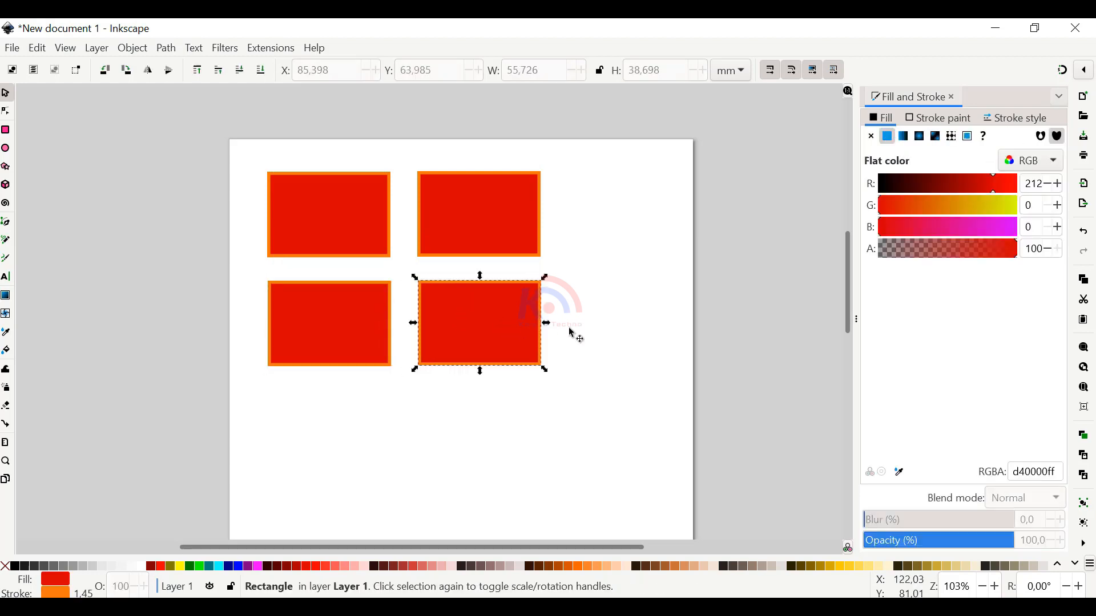
drag(953, 205, 977, 203)
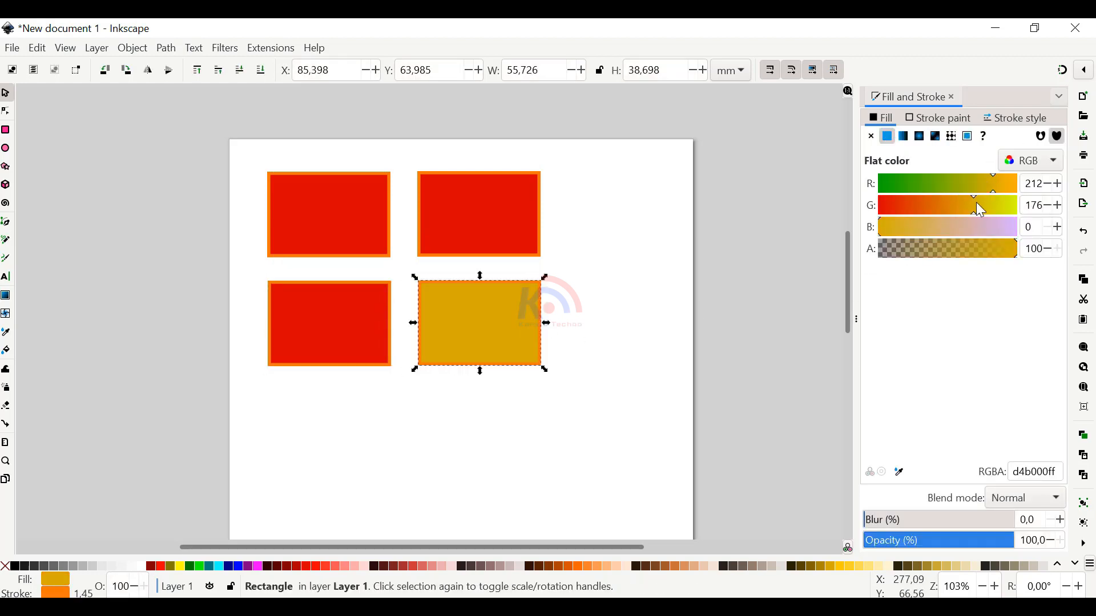
click(370, 326)
drag(907, 191, 903, 181)
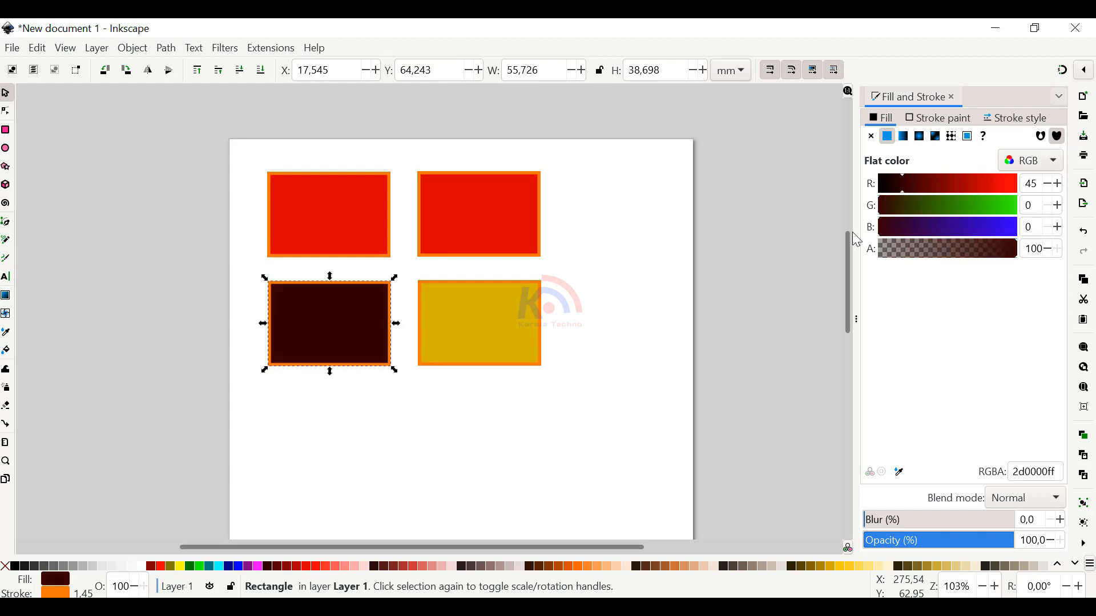
click(545, 291)
Fill the upper-right rectangle with magenta ce00d0 and deselect it
click(513, 238)
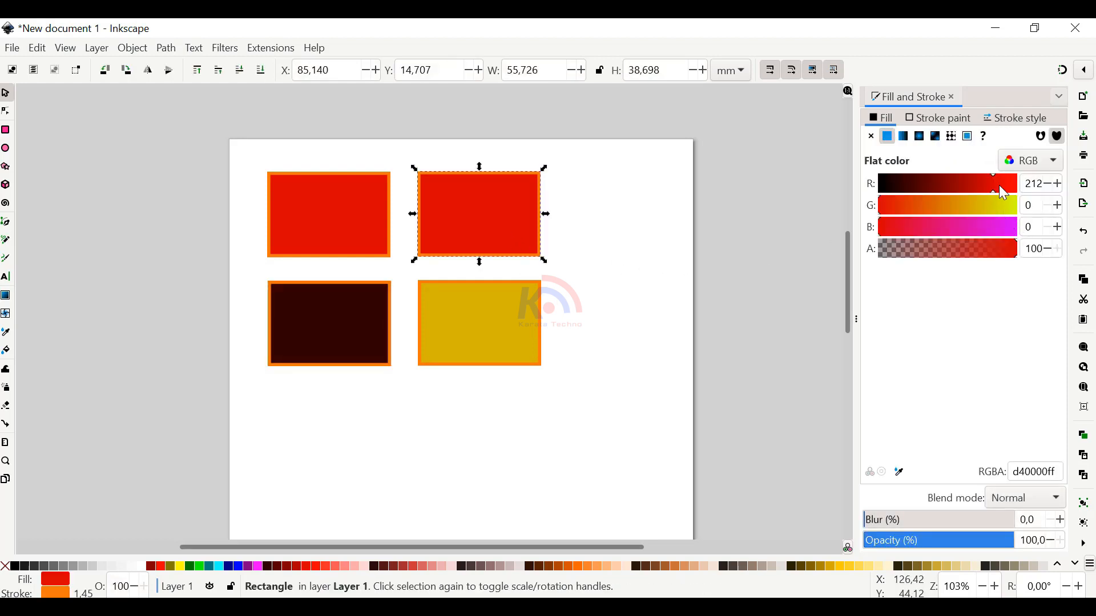
mouse_move(998, 185)
mouse_down()
mouse_move(916, 186)
mouse_move(990, 187)
mouse_up()
click(985, 228)
click(606, 291)
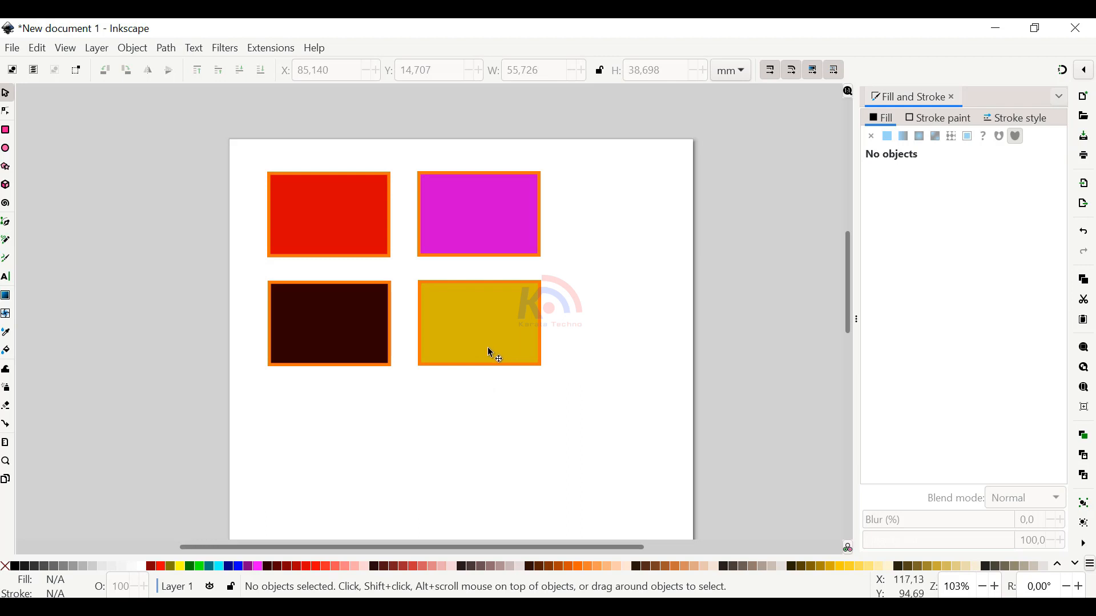
Copy the mustard rectangle, try shifting it slightly, and undo the change
click(502, 350)
key(ctrl)
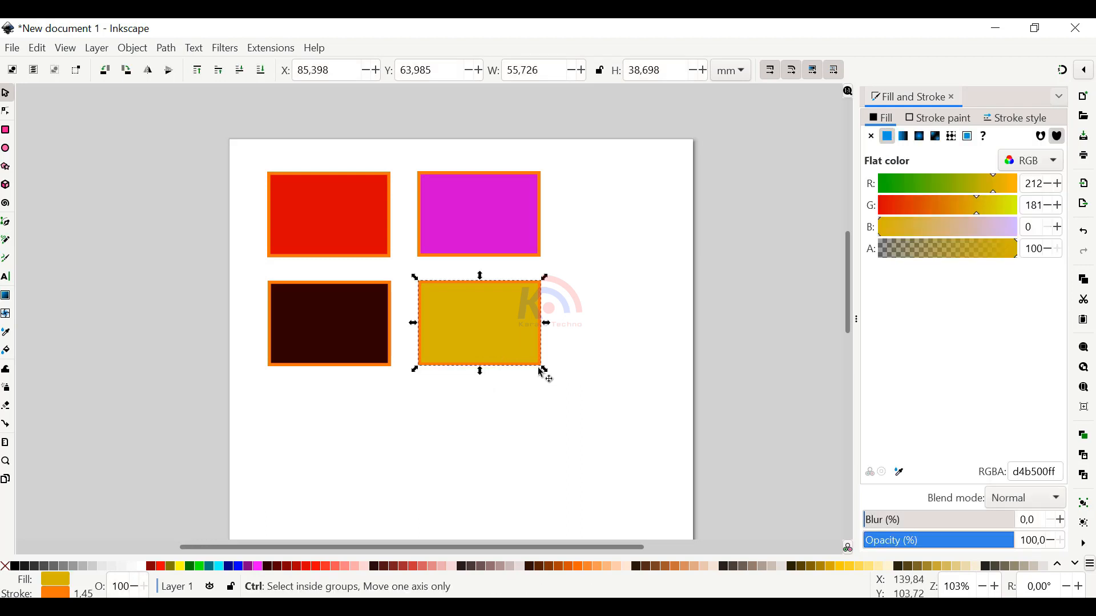
key(ctrl+c)
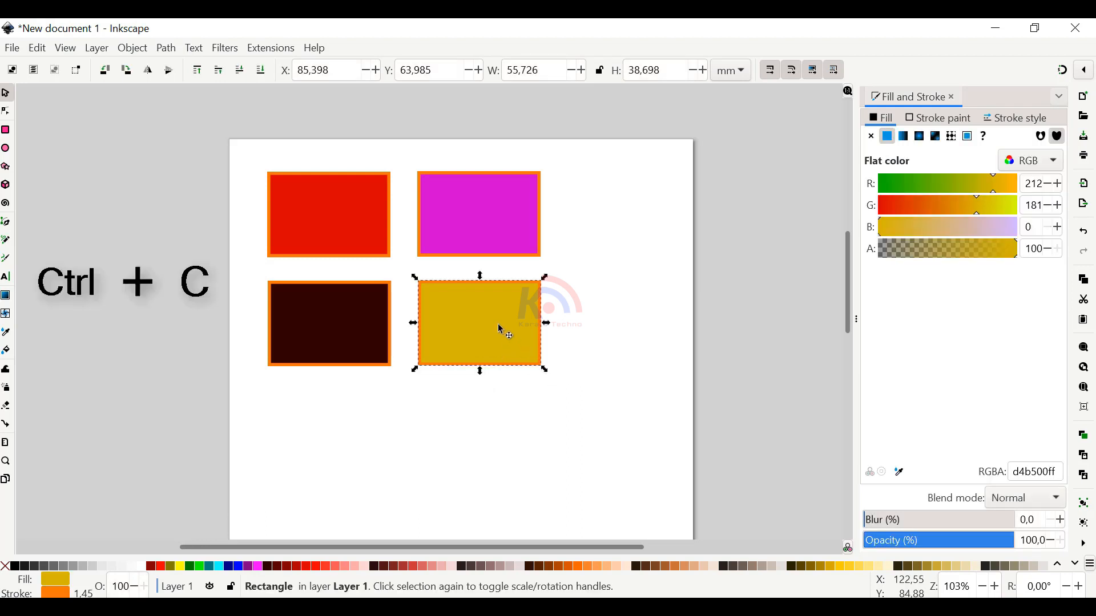
drag(502, 325, 521, 331)
key(ctrl+z)
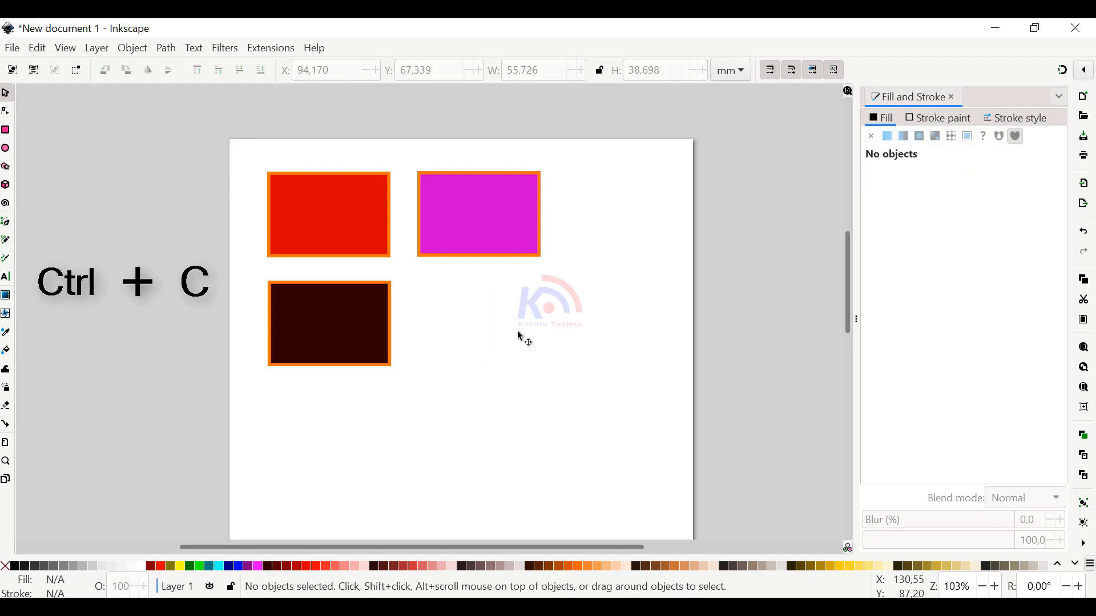
click(502, 346)
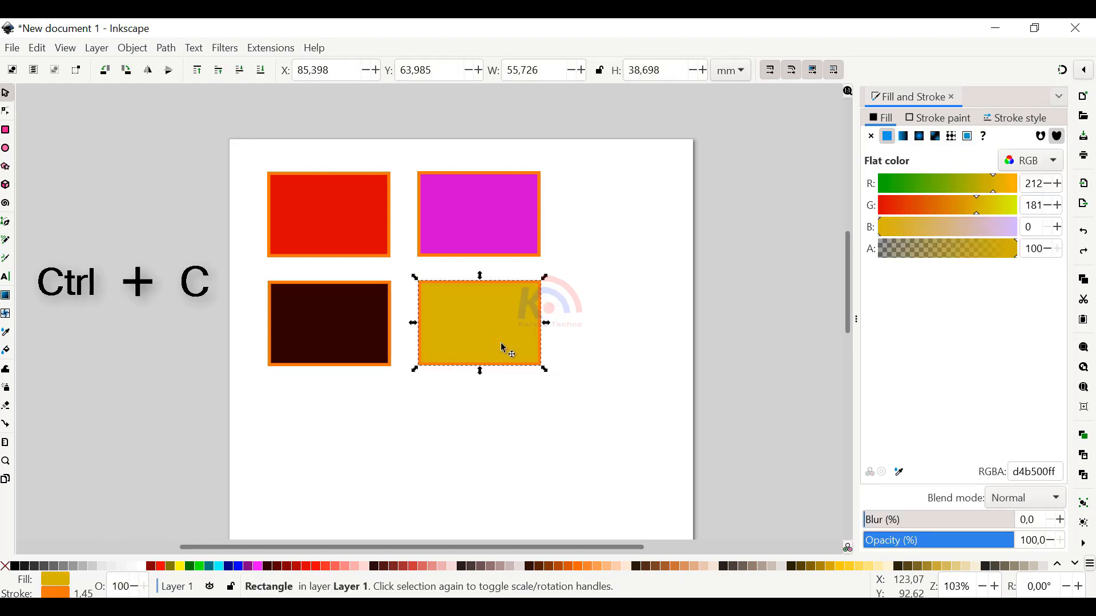
Paste the copied mustard rectangle into the blank area below the grid, move it aside and delete it
click(511, 422)
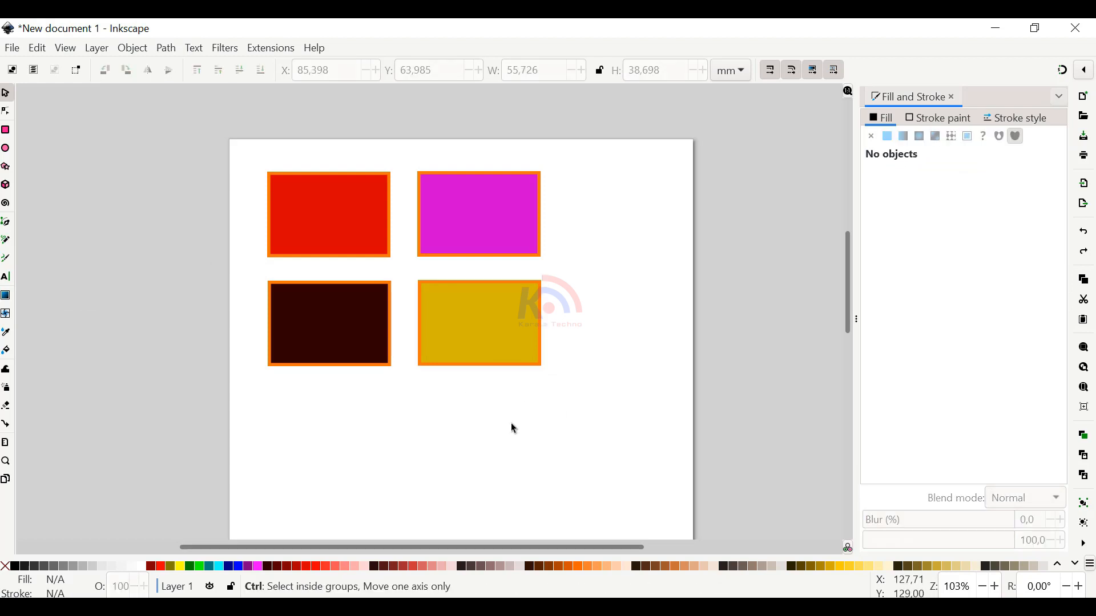
key(ctrl+v)
drag(510, 423, 569, 433)
key(Delete)
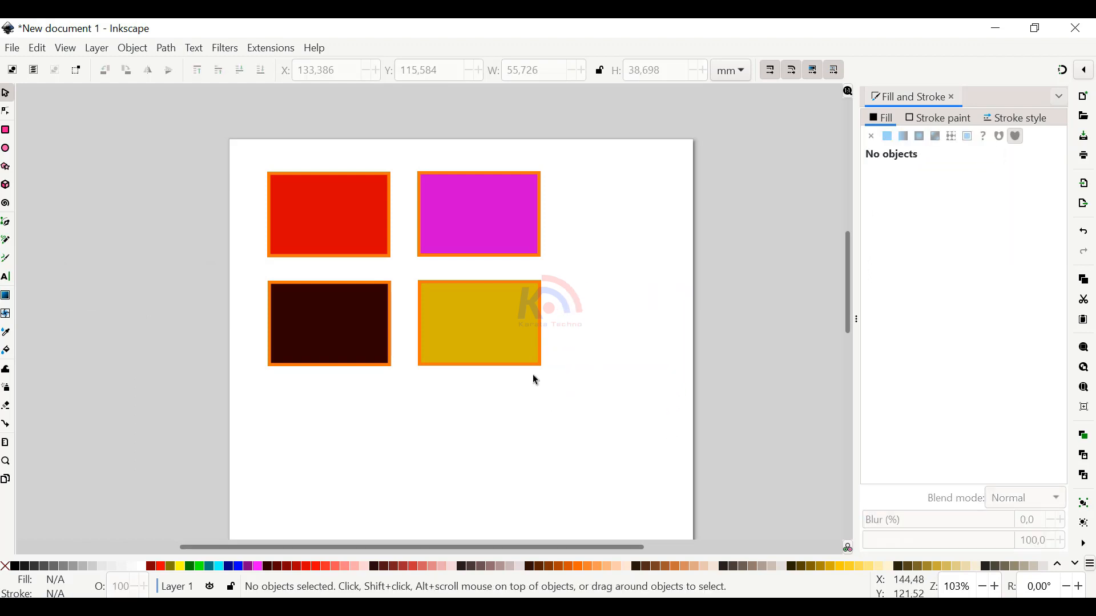
Duplicate the mustard rectangle and place the copy to its right in the same row, at about X 149.4 mm
click(521, 347)
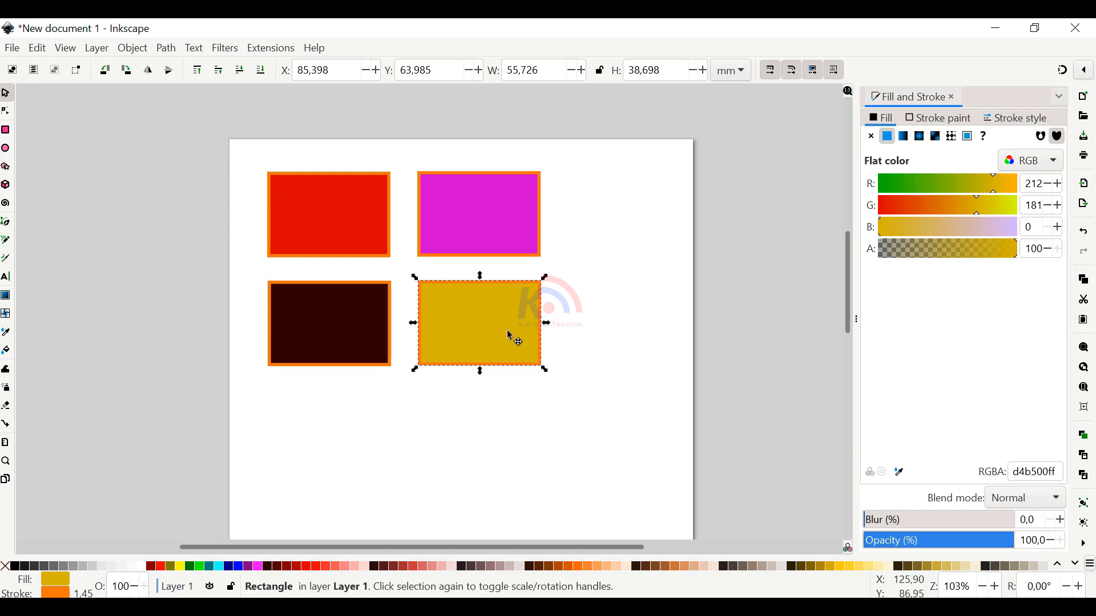
key(ctrl+d)
drag(514, 335, 654, 332)
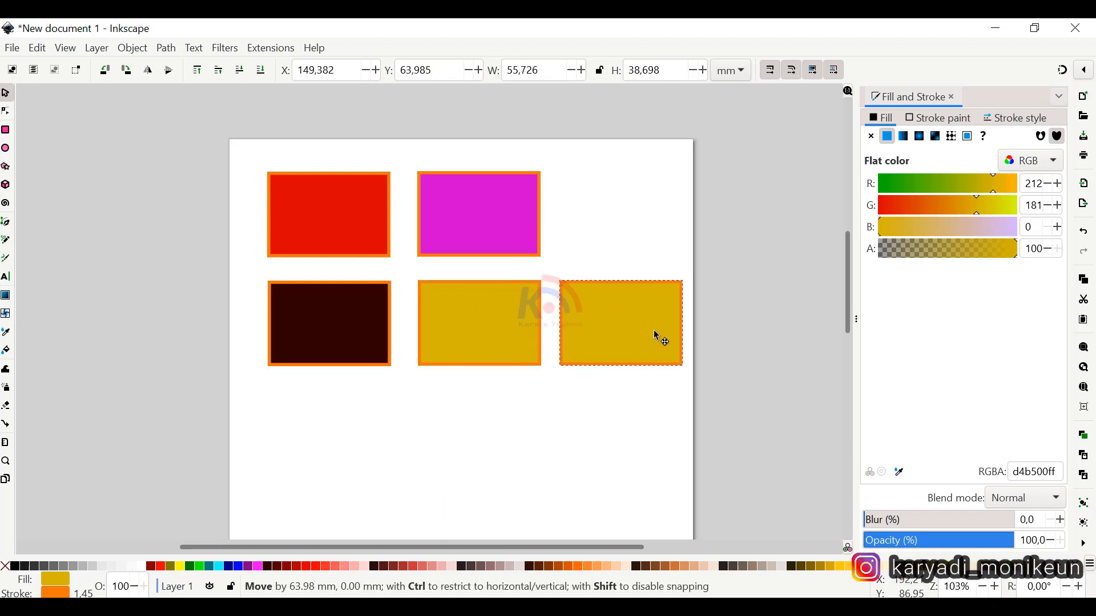
drag(654, 332, 654, 331)
click(537, 417)
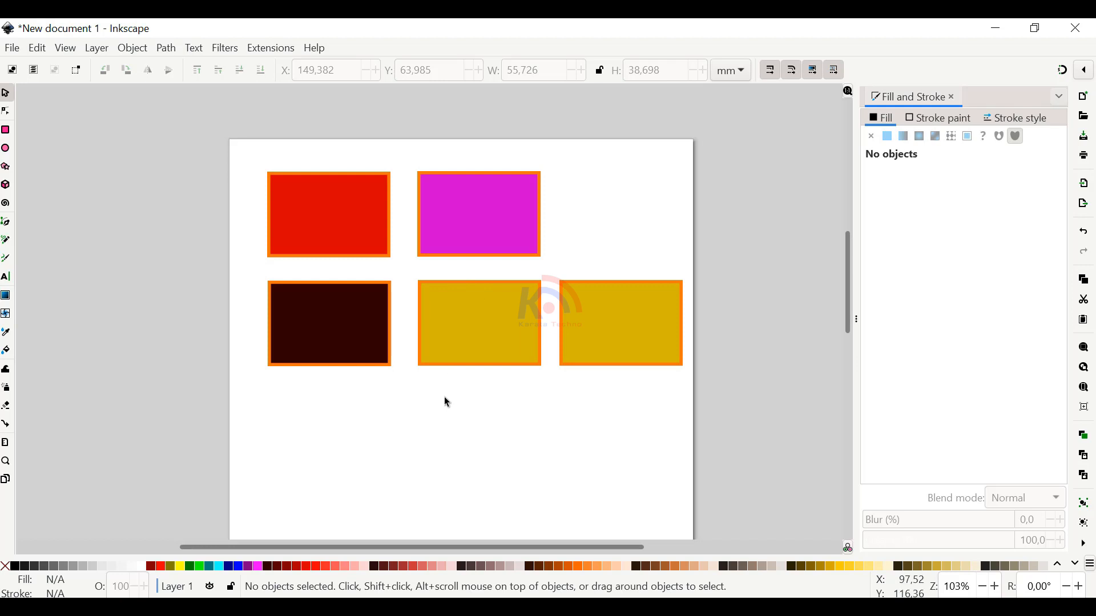
Overlap the magenta rectangle on the red one and the dark brown on the magenta, moving the original mustard rectangle farther down
drag(489, 237, 406, 246)
drag(479, 323, 487, 426)
drag(334, 327, 440, 247)
drag(340, 230, 321, 231)
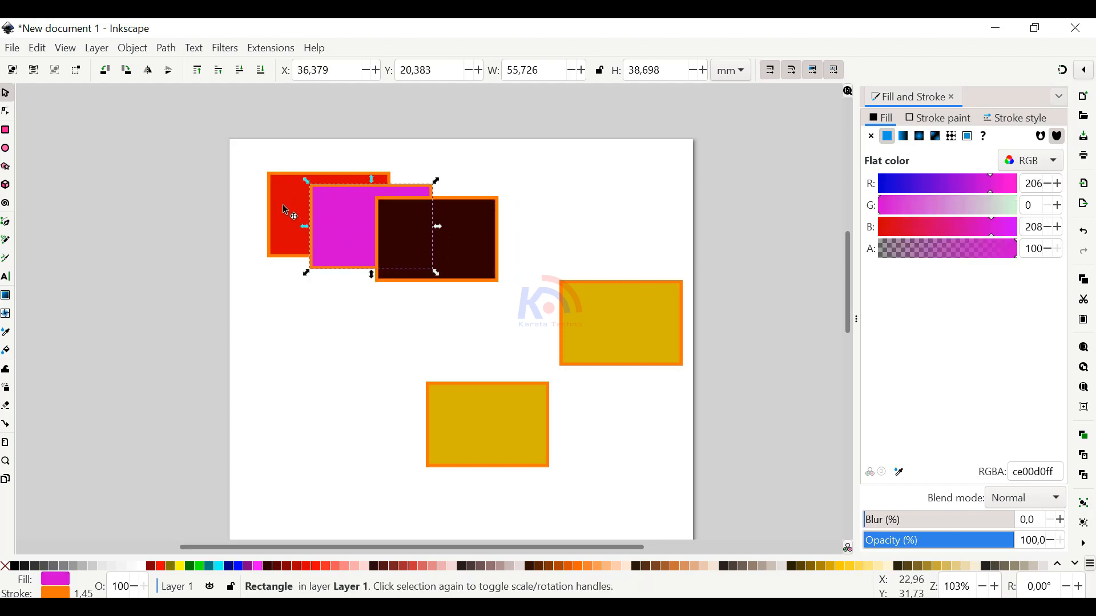
Nudge the magenta and dark brown rectangles slightly left to even out the staggered overlap
click(287, 221)
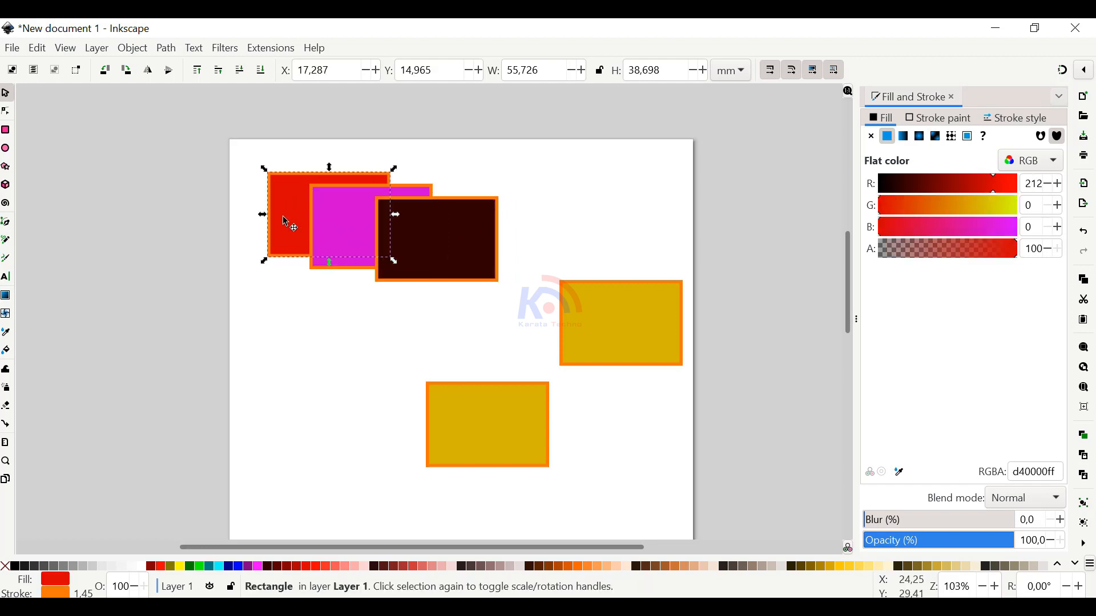
click(336, 222)
drag(337, 234, 332, 235)
click(459, 260)
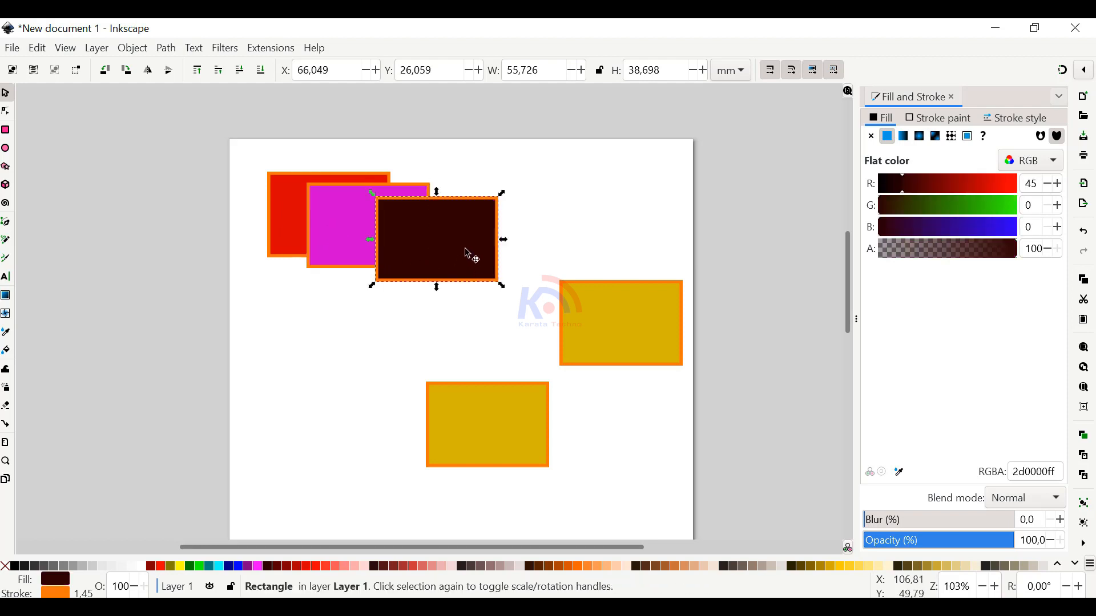
drag(468, 254, 463, 255)
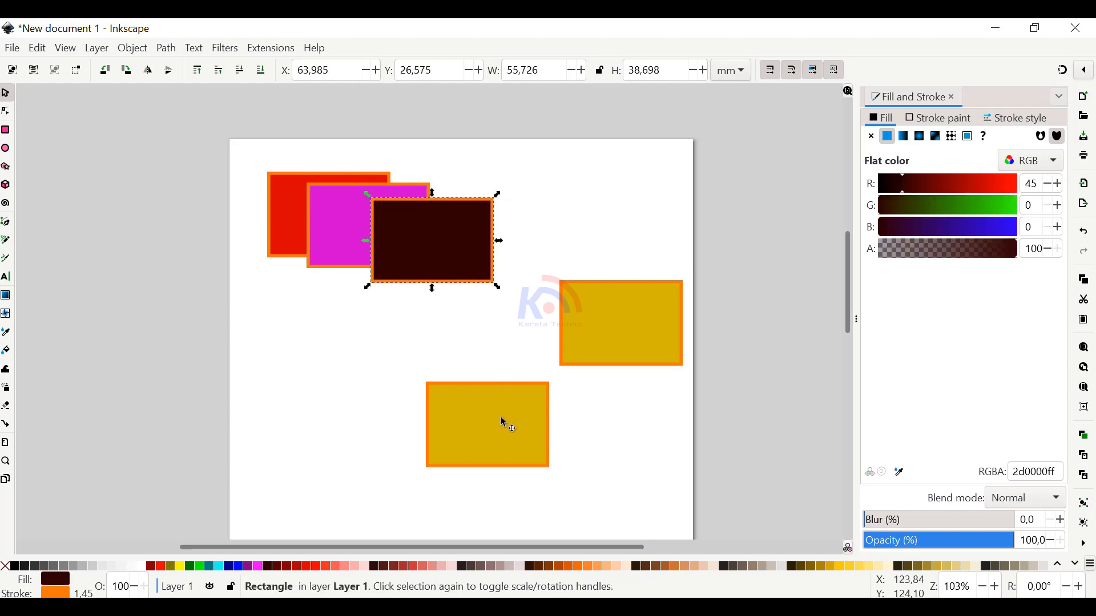
Change the lower mustard rectangle's fill to blue with R 23, G 129 and B 211
click(505, 423)
click(992, 227)
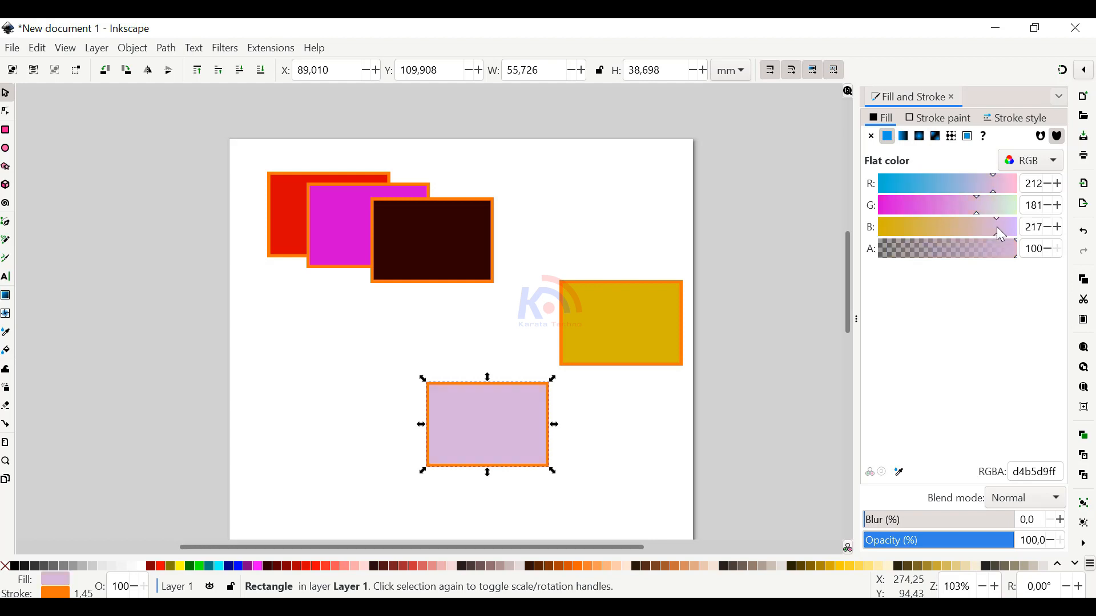
drag(974, 206, 949, 200)
drag(991, 178, 894, 190)
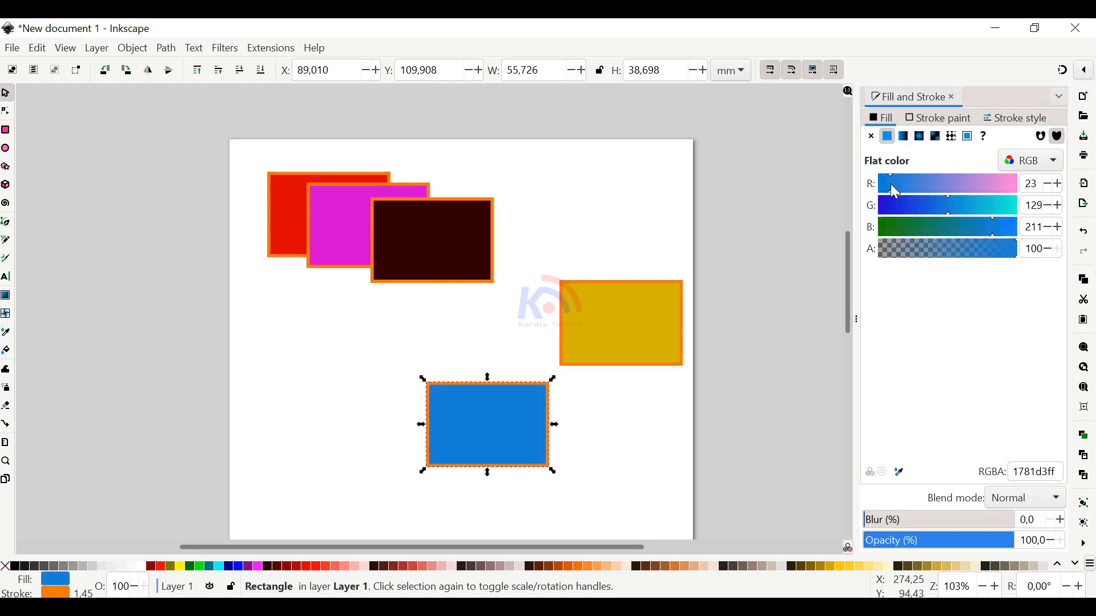
Fill the remaining mustard rectangle with green 58b500 and extend the overlapping cascade with the blue and green rectangles
click(622, 325)
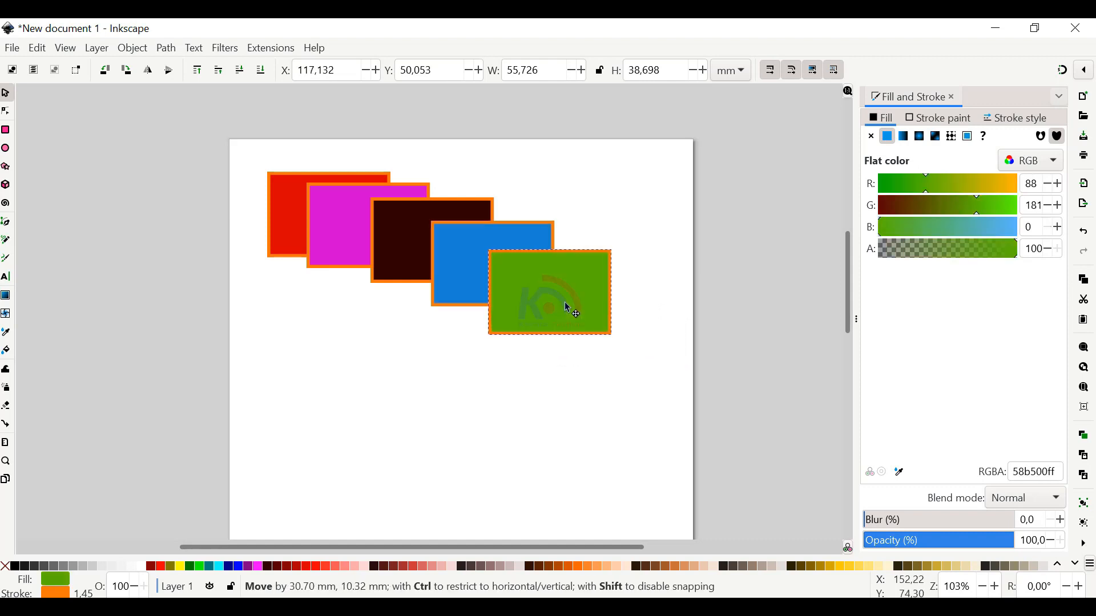
drag(564, 303, 560, 296)
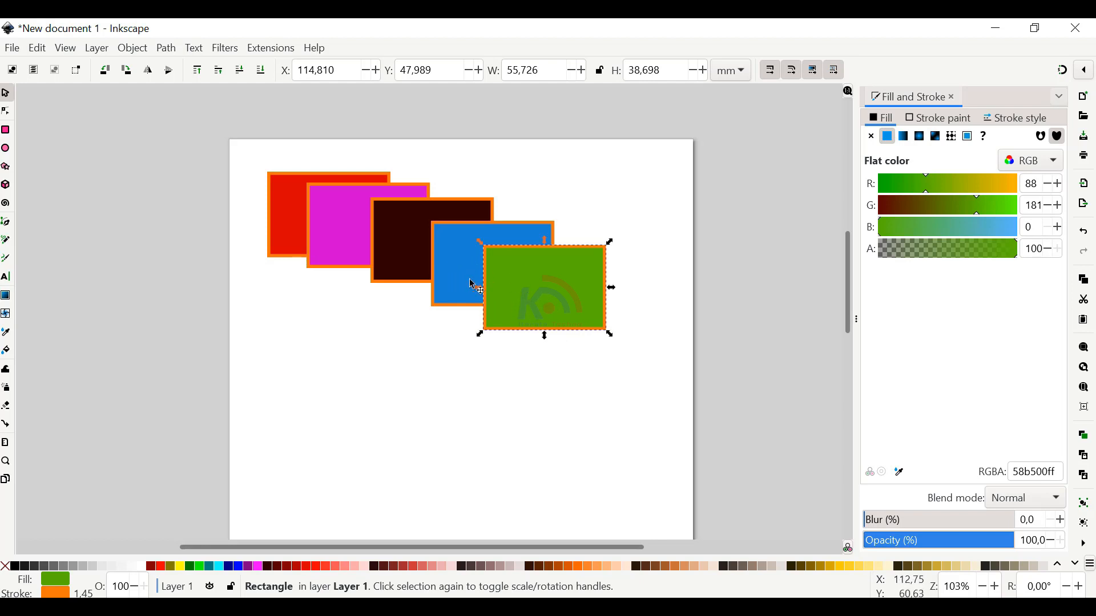
Darken the dark brown rectangle's fill to 0d0000 by setting R to 13
click(402, 249)
drag(896, 189, 884, 186)
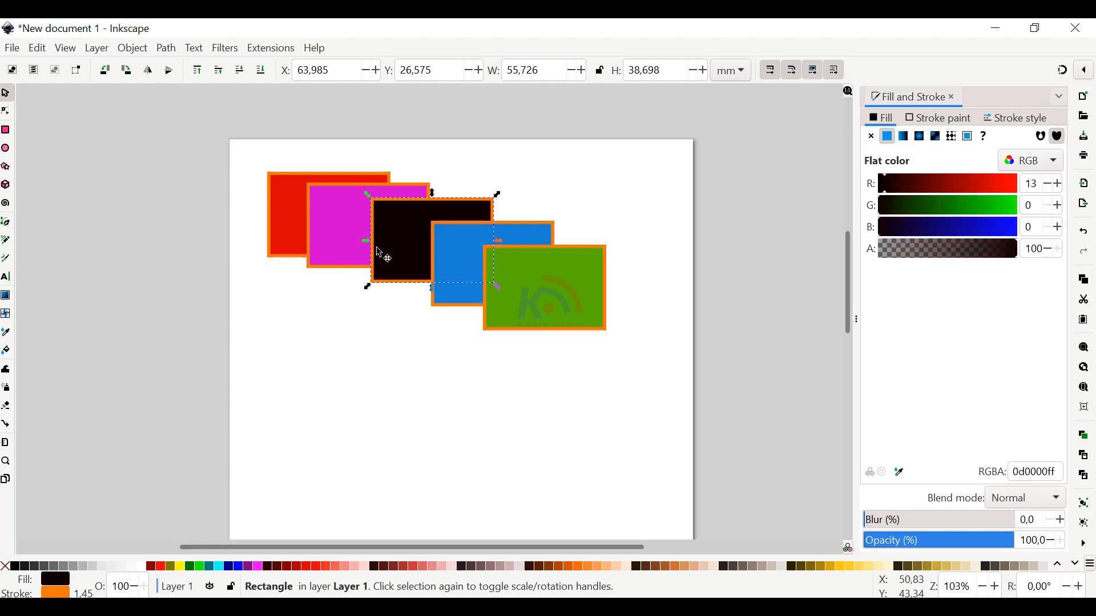
click(345, 256)
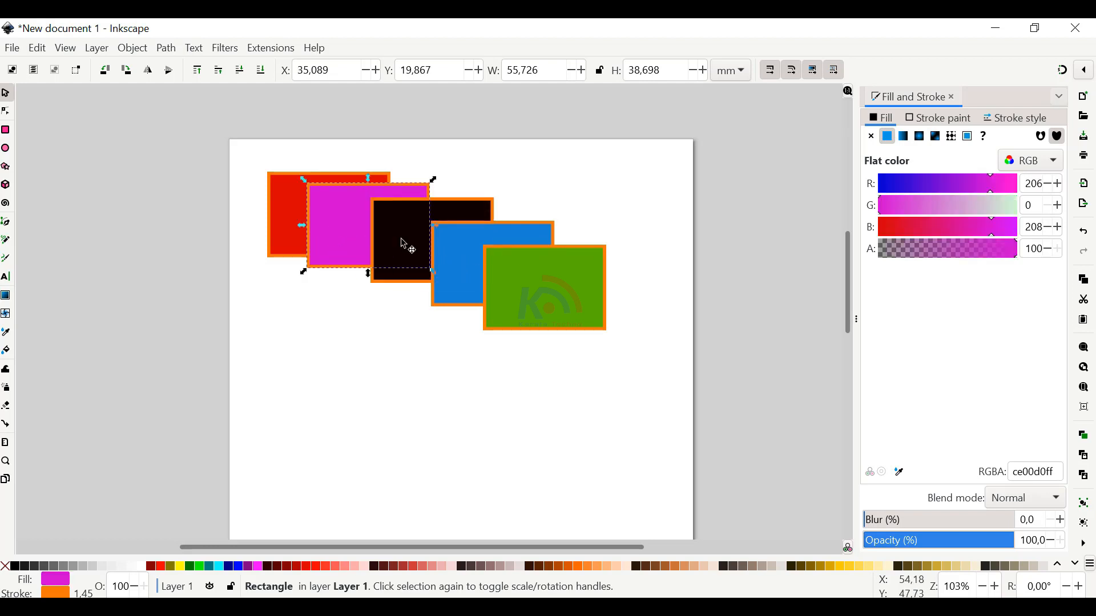
click(287, 216)
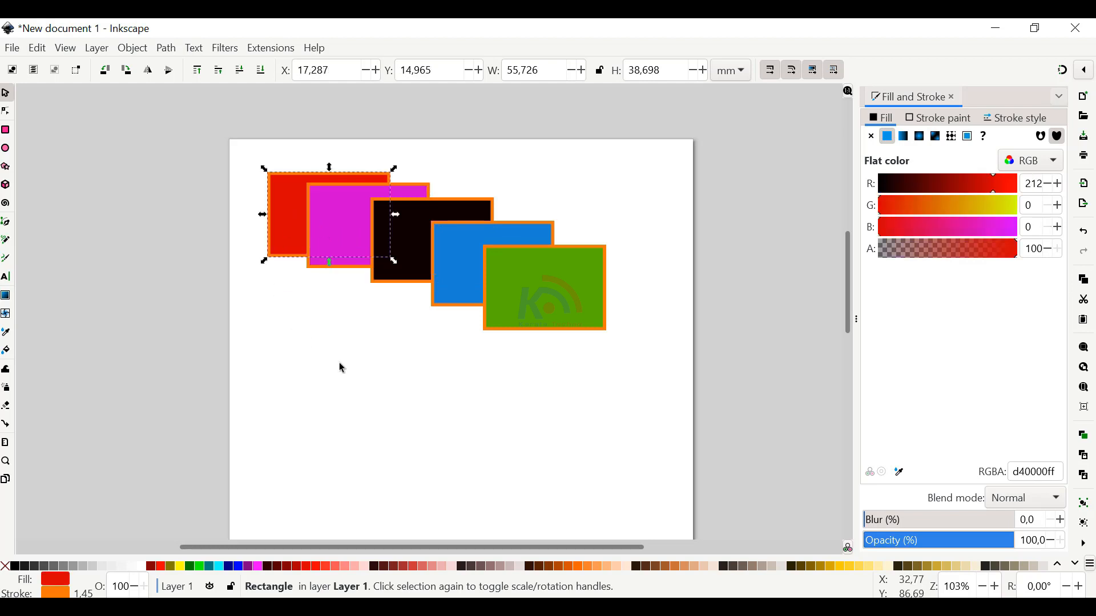
click(343, 368)
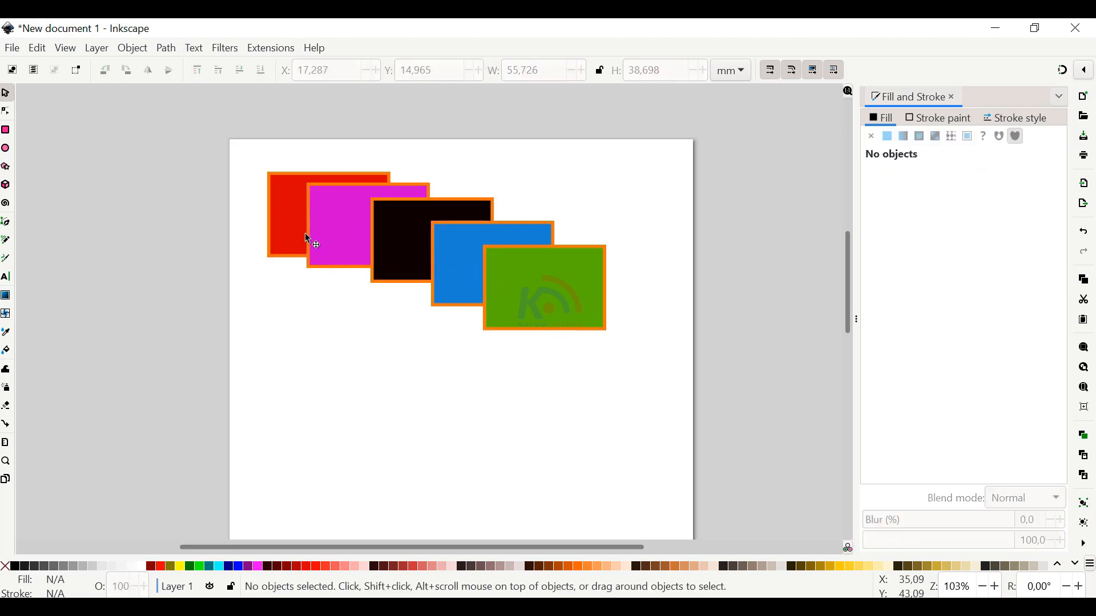
Raise the red rectangle to the top of the stacking order
drag(597, 388, 466, 285)
key(Tab)
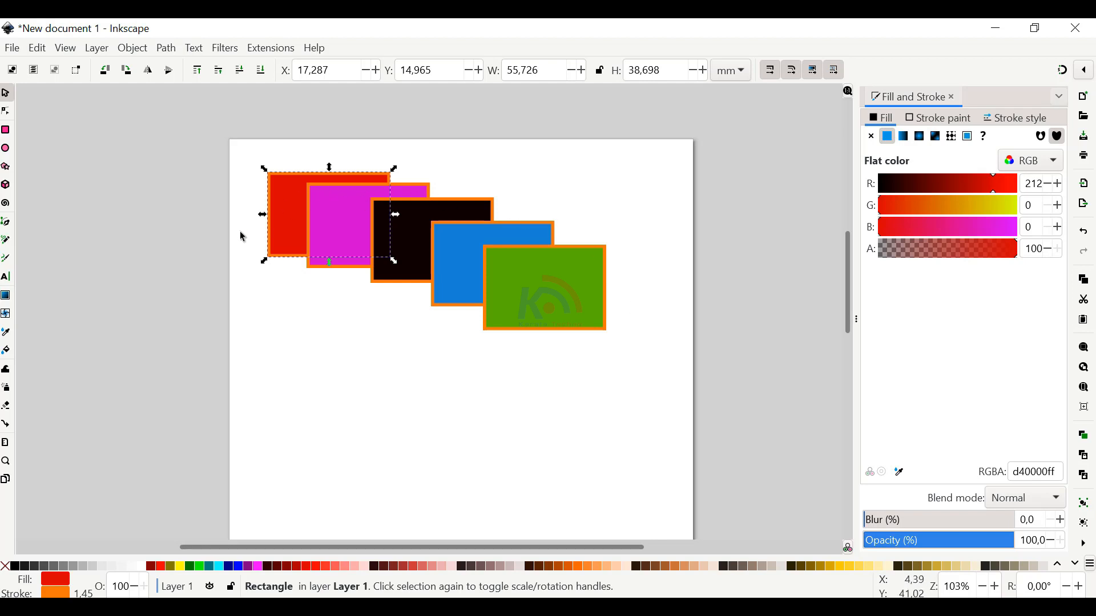
click(288, 216)
click(287, 218)
click(134, 49)
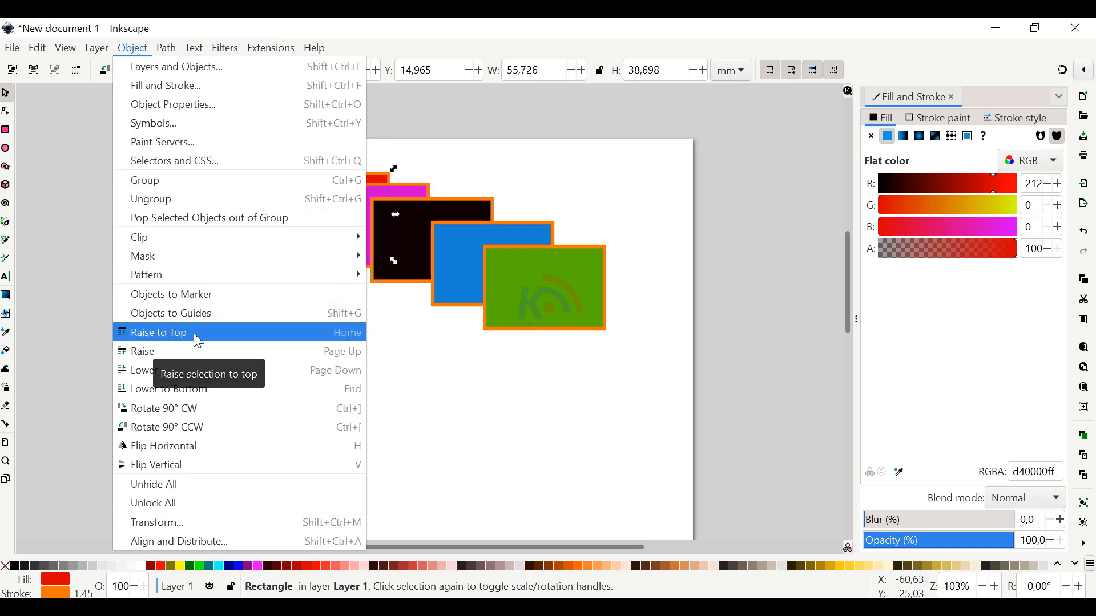
click(224, 339)
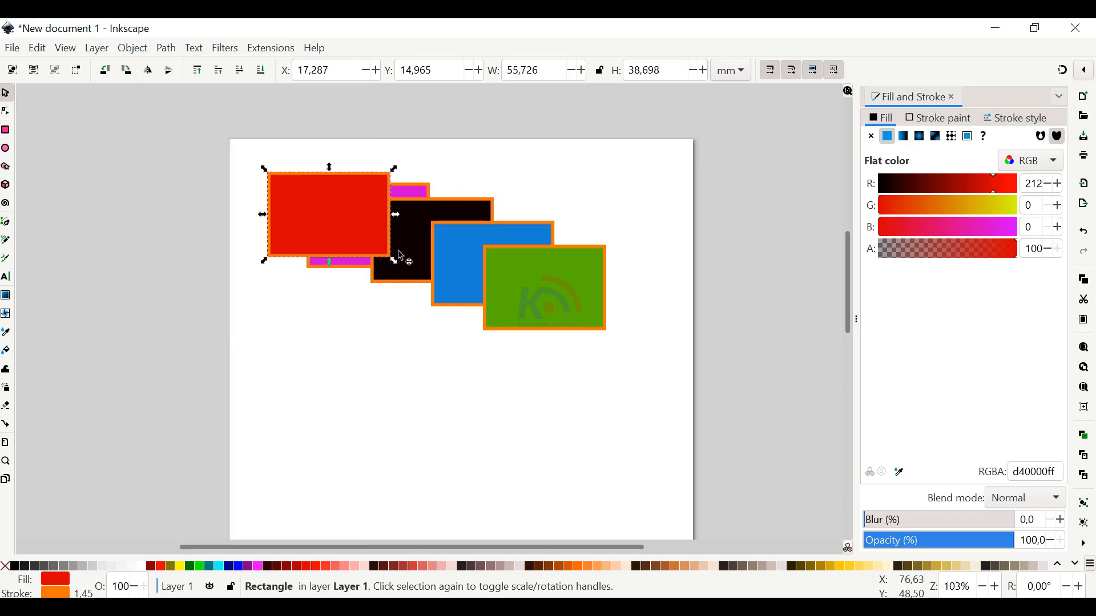
Move the red rectangle to the lower end of the cascade so that it overlaps the green one
drag(364, 230, 511, 277)
mouse_move(573, 272)
mouse_down()
mouse_move(564, 293)
mouse_move(605, 293)
mouse_move(559, 286)
mouse_up()
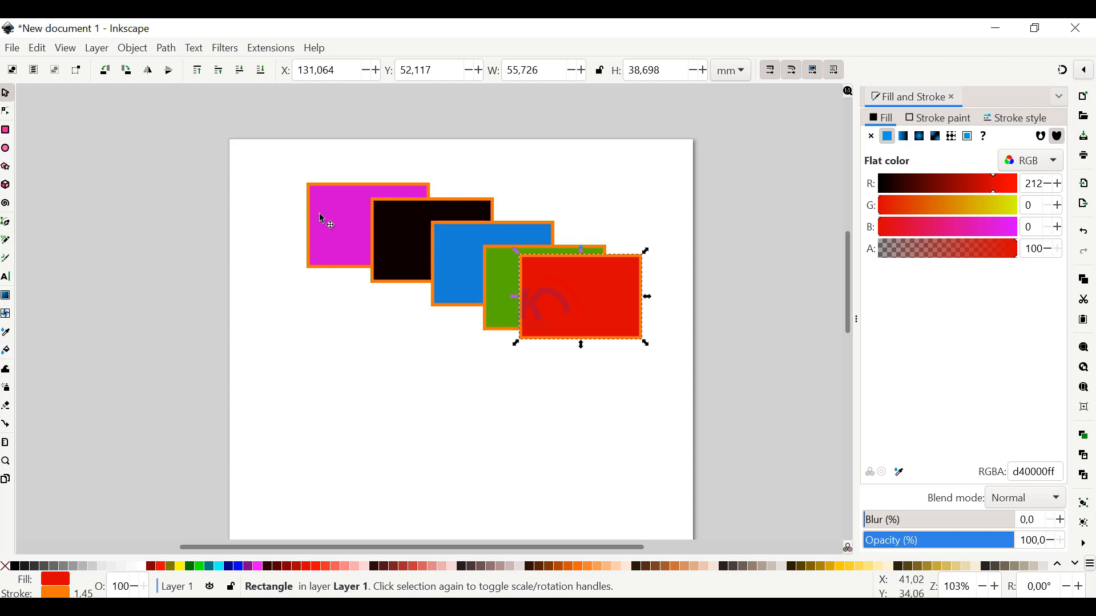
drag(565, 300, 561, 301)
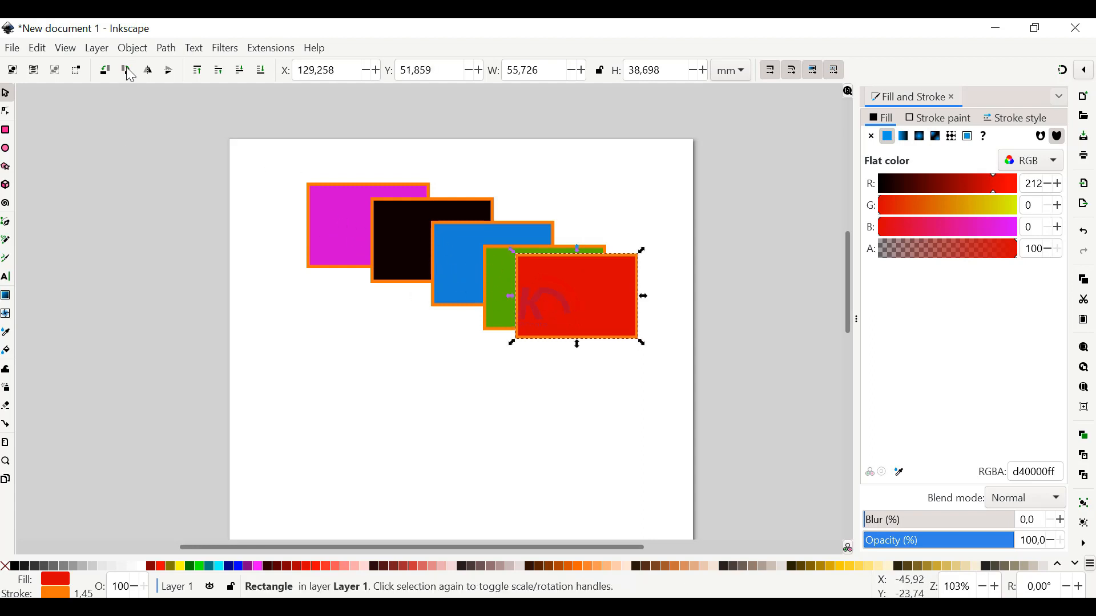
Lower the red rectangle to the bottom of the stack and move it back to the upper-left start of the cascade
click(133, 49)
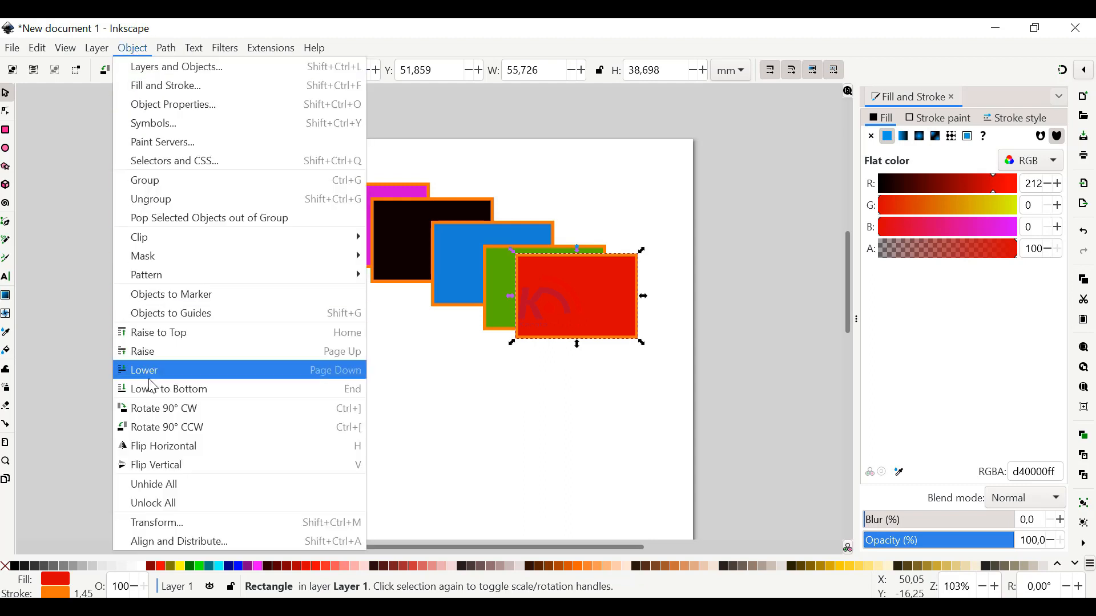
click(177, 392)
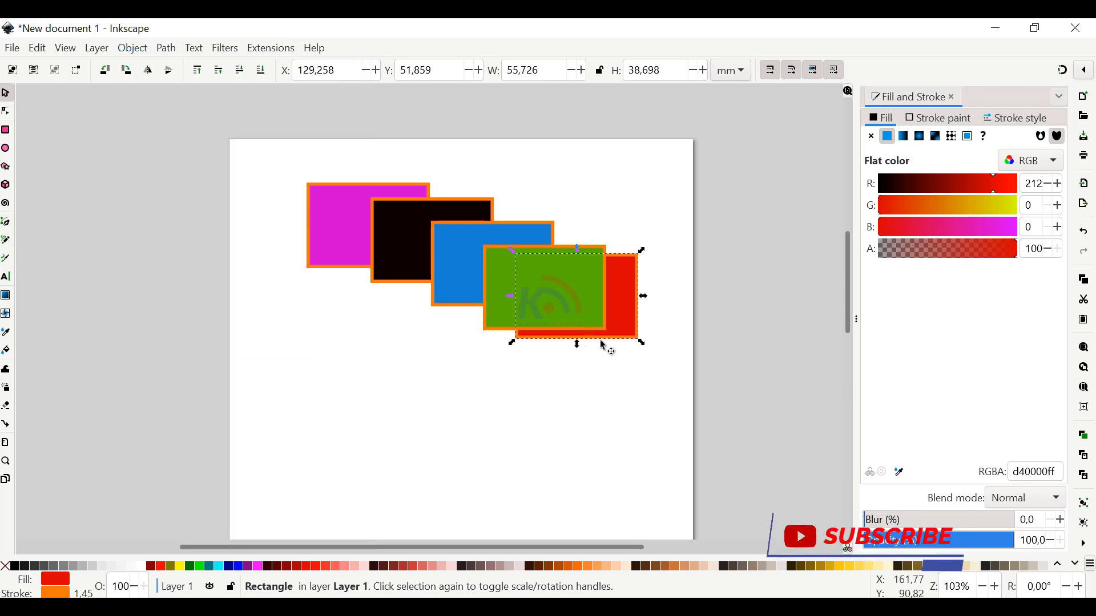
drag(615, 312, 361, 274)
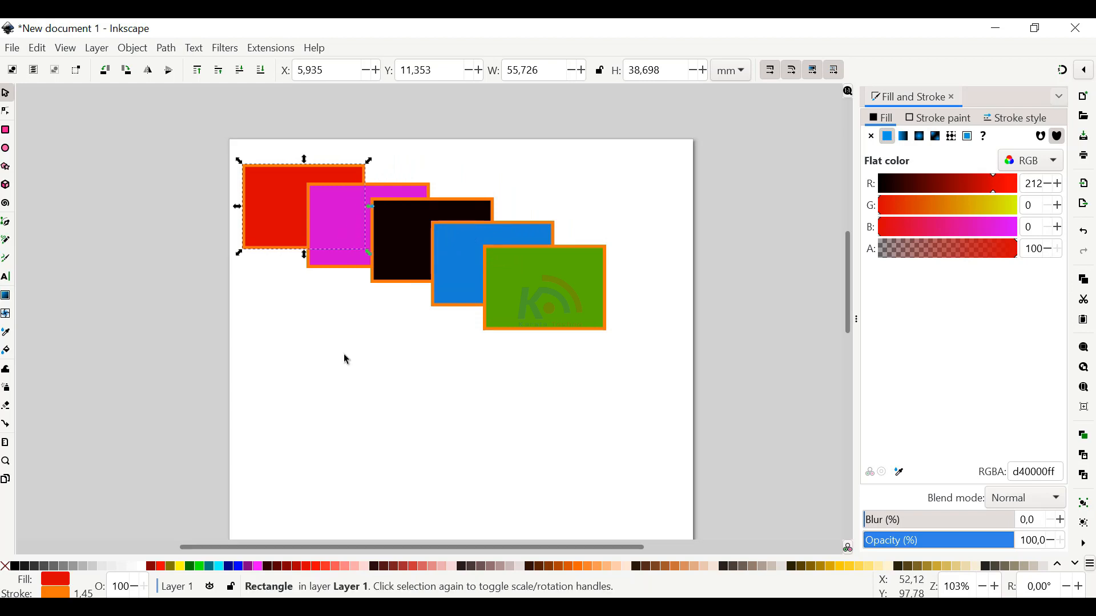
key(alt+o)
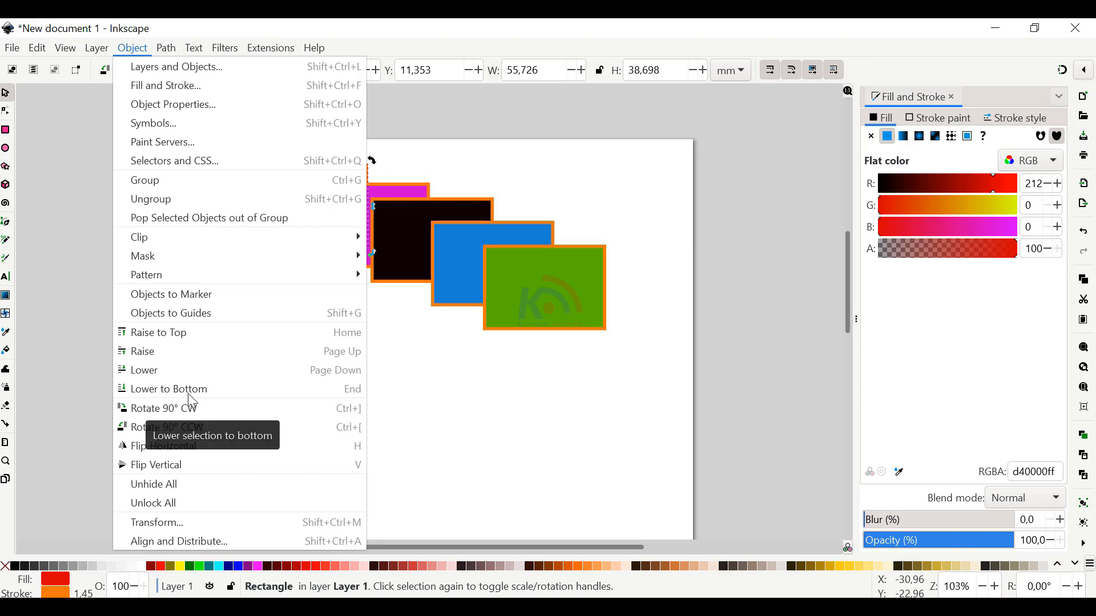
click(400, 376)
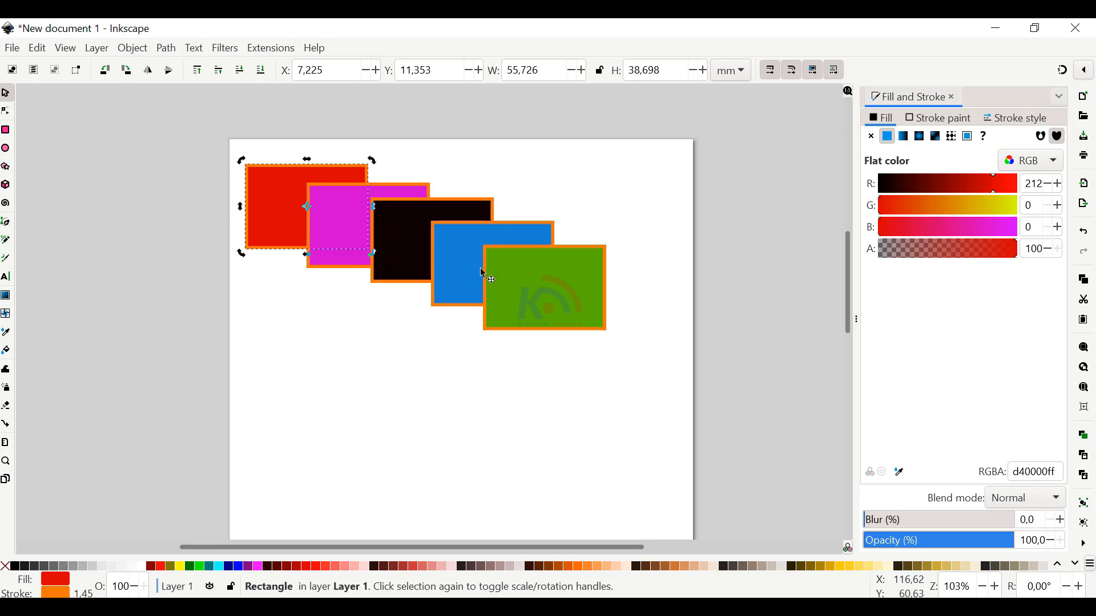
click(330, 337)
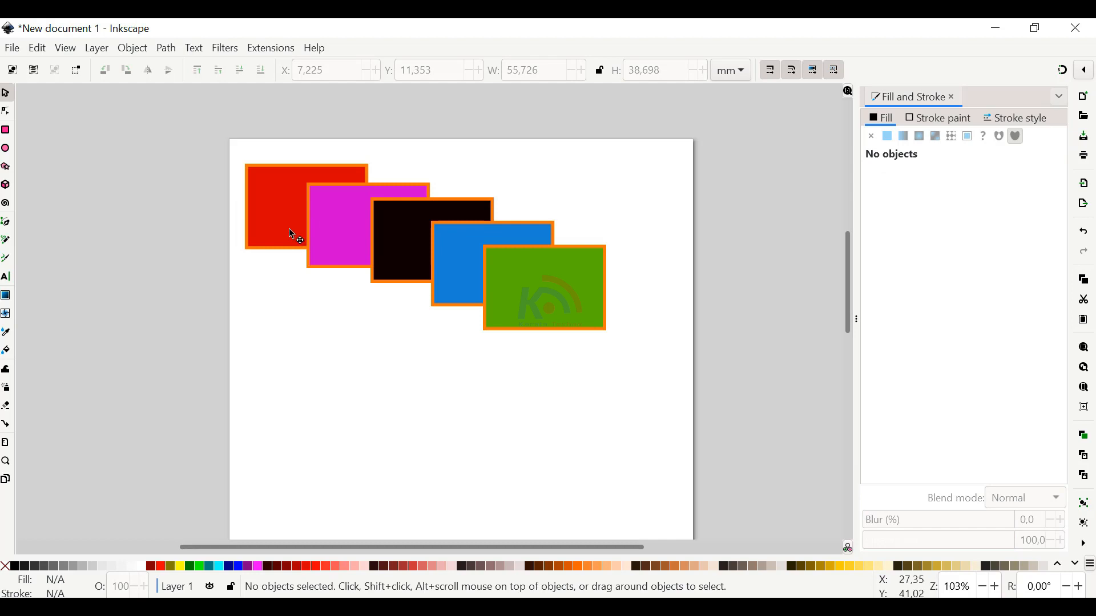
click(289, 229)
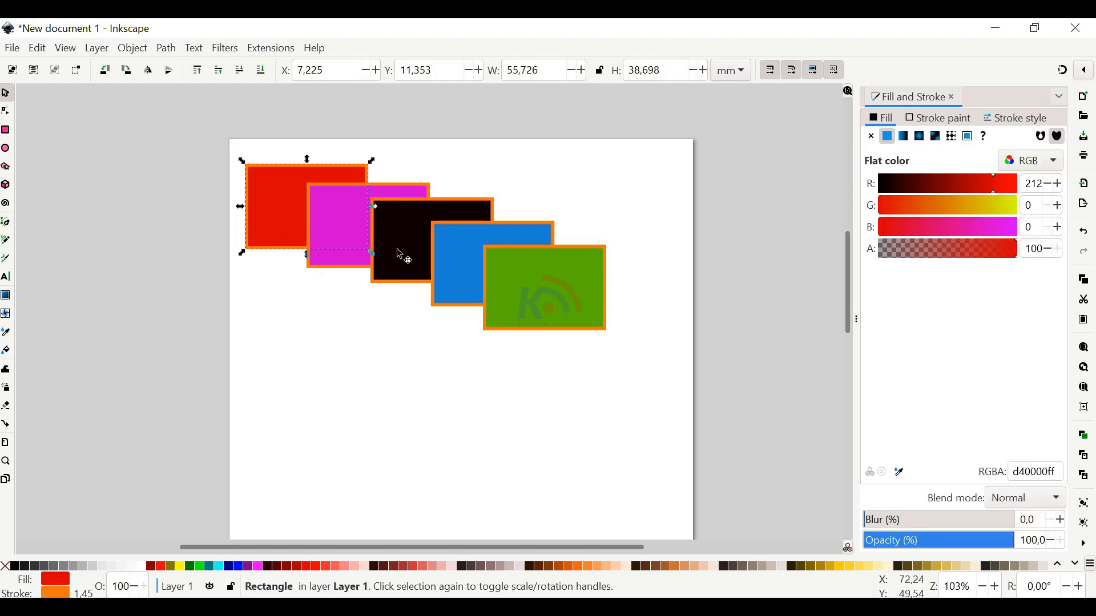
click(303, 289)
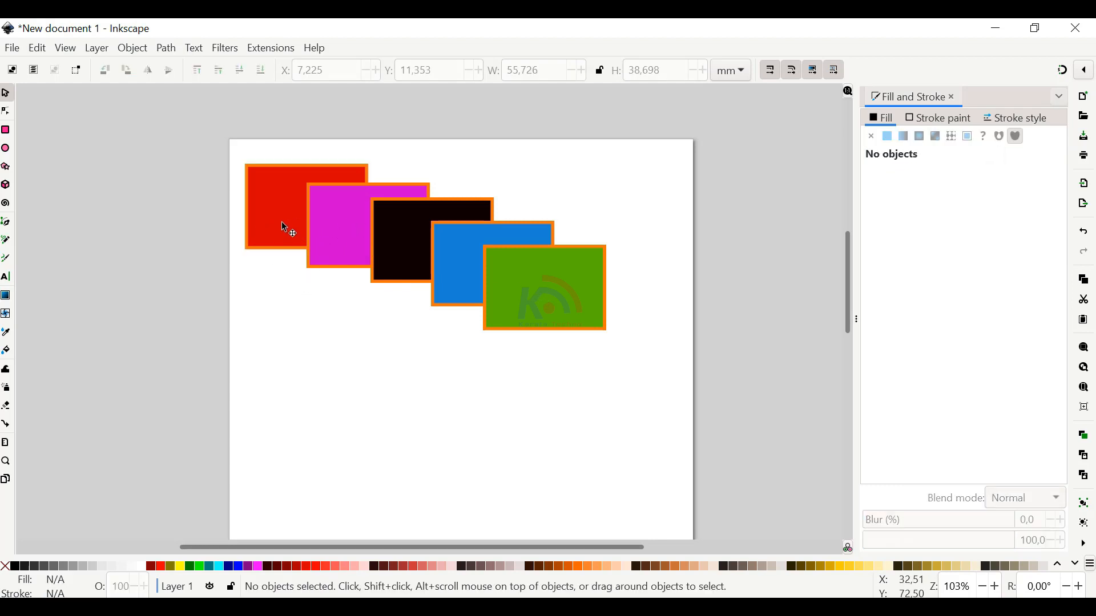
Raise the red rectangle by one level, above the magenta one
click(282, 222)
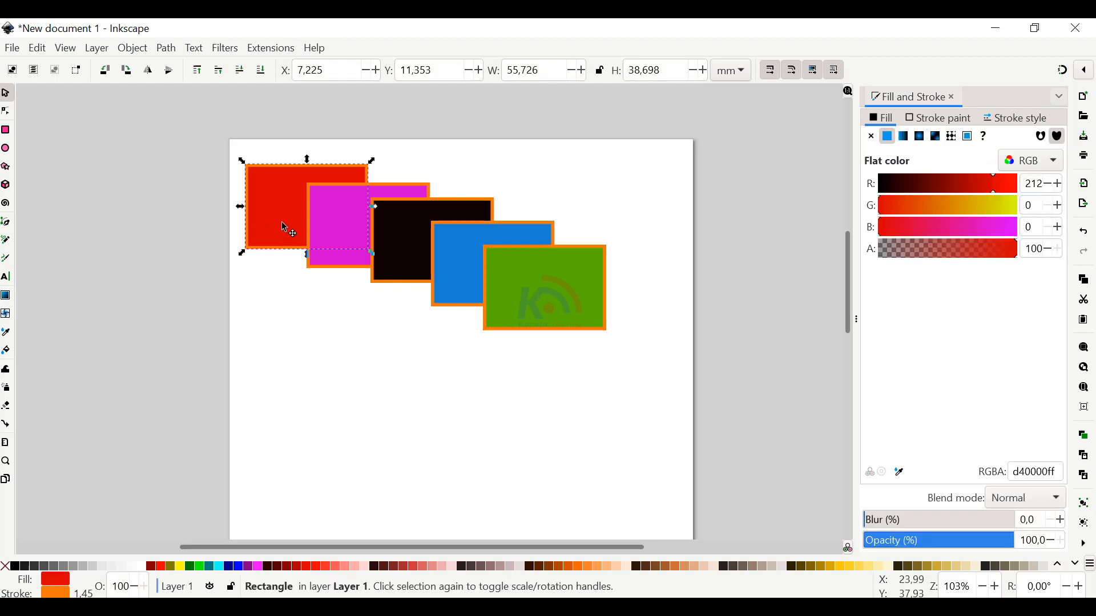
click(135, 50)
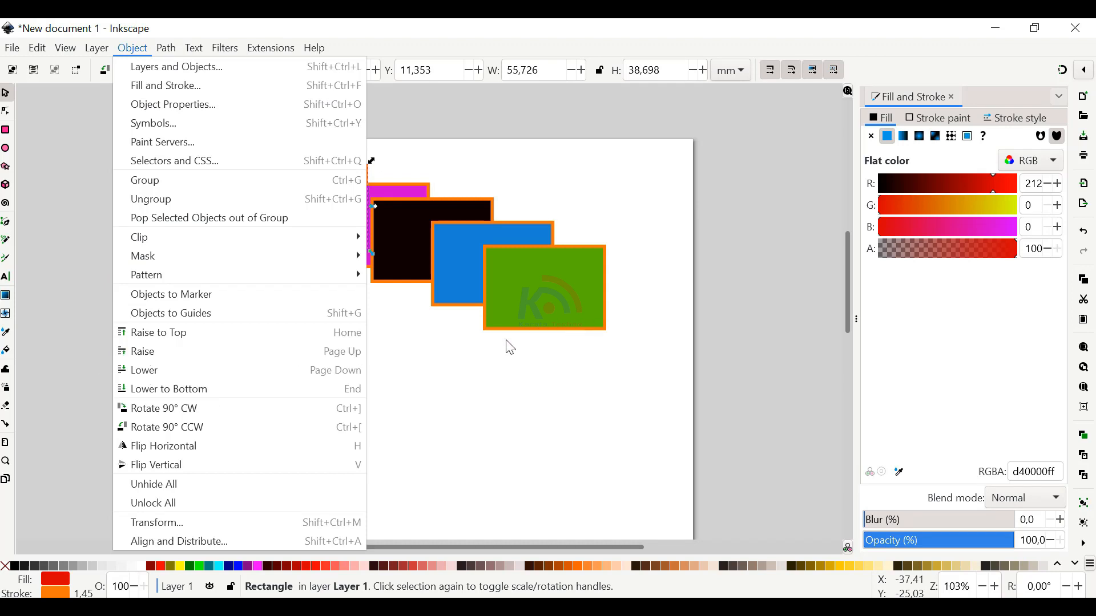
click(456, 341)
drag(457, 342, 656, 342)
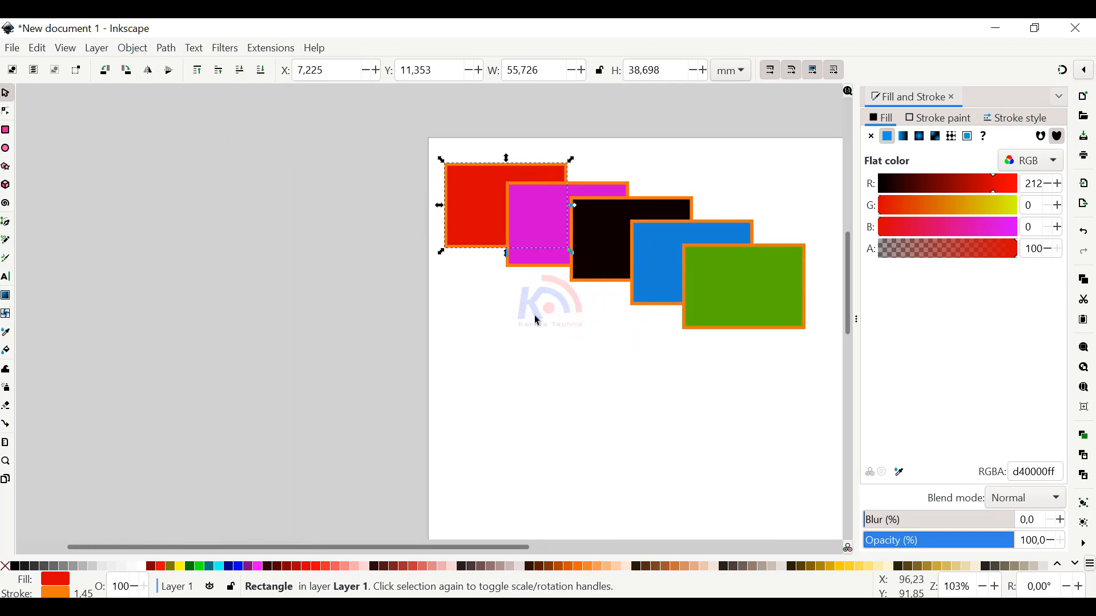
click(137, 50)
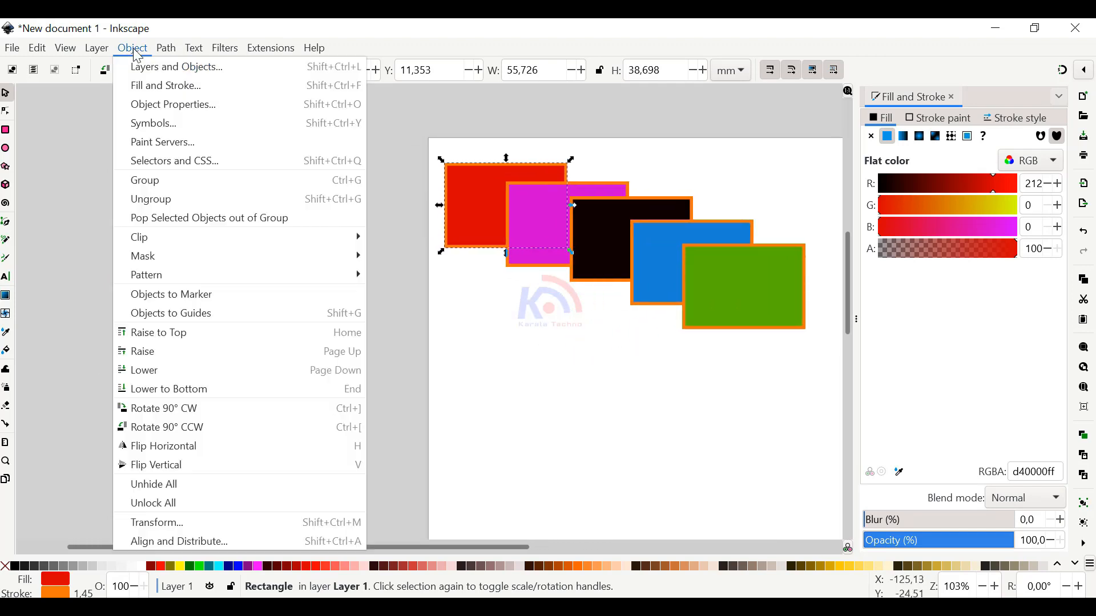
click(149, 349)
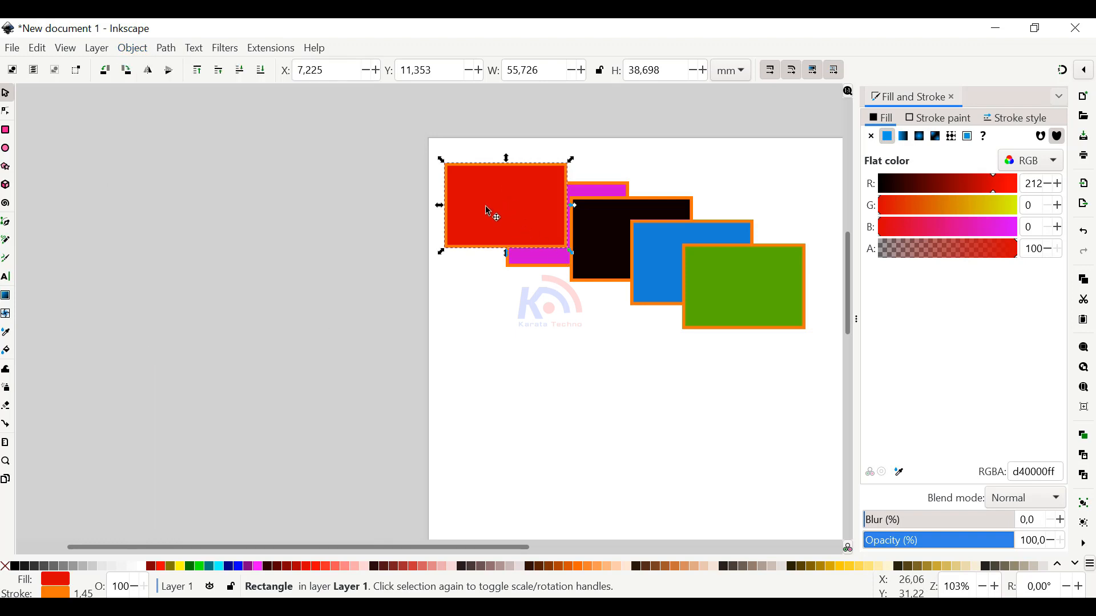
Move the red rectangle to overlap the black one and raise it one level above it
drag(488, 209, 522, 197)
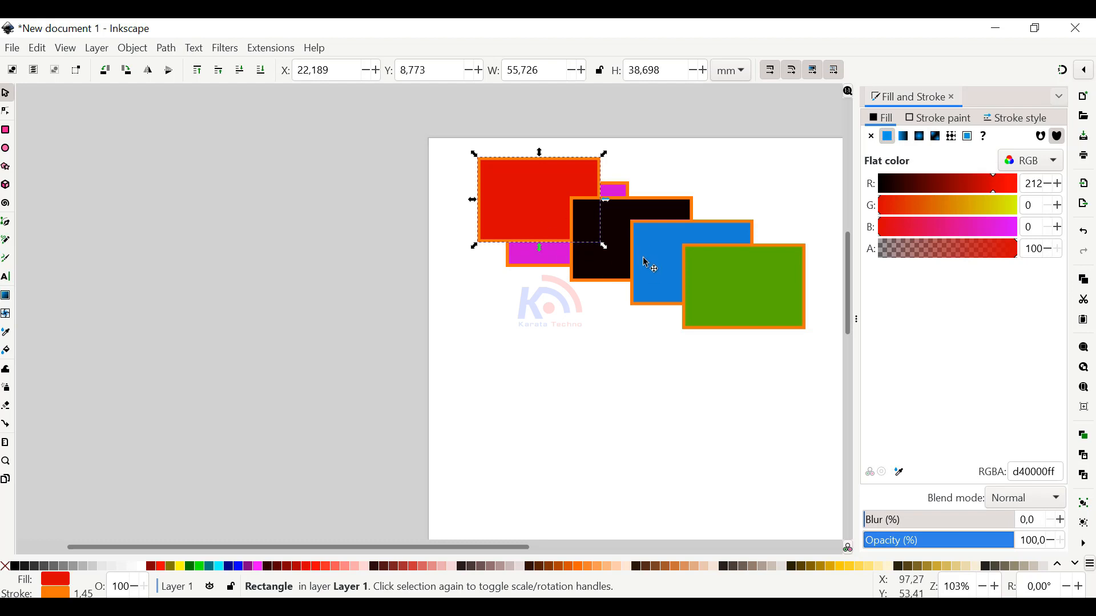
click(534, 214)
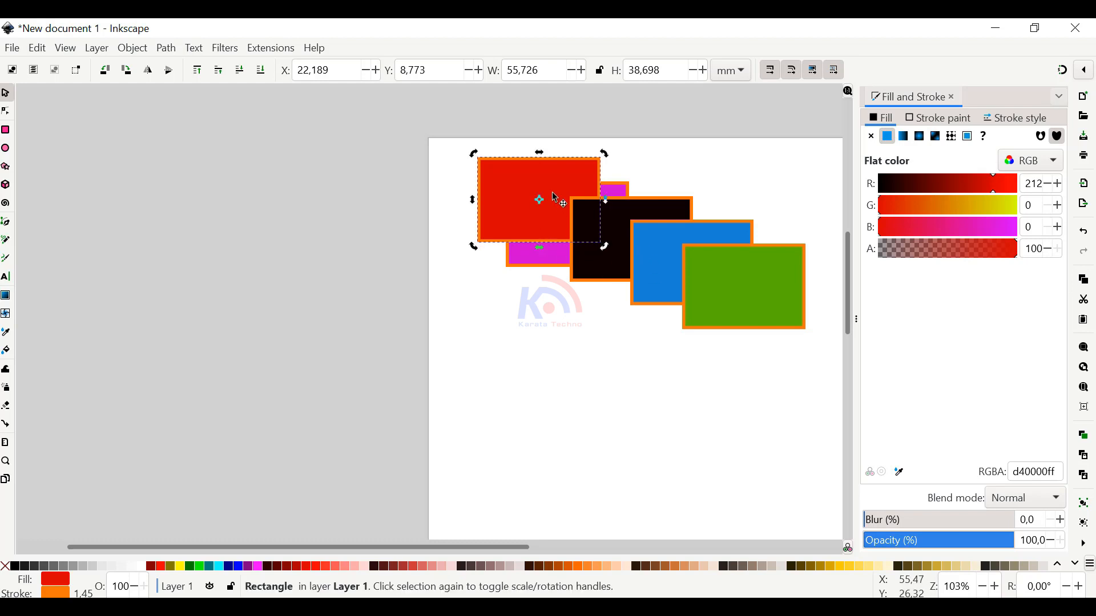
click(133, 50)
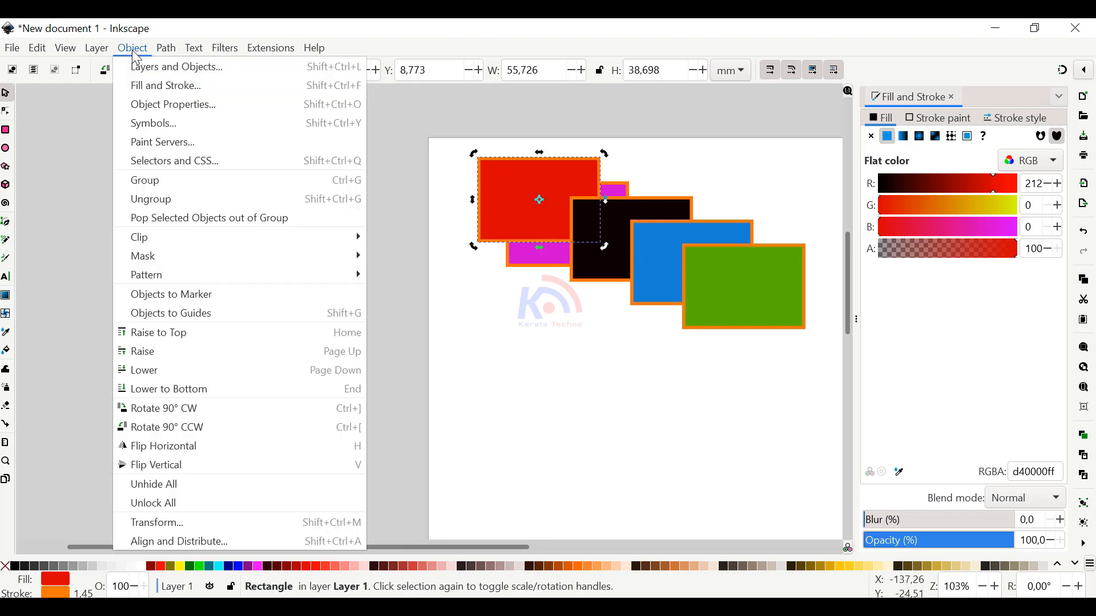
click(151, 355)
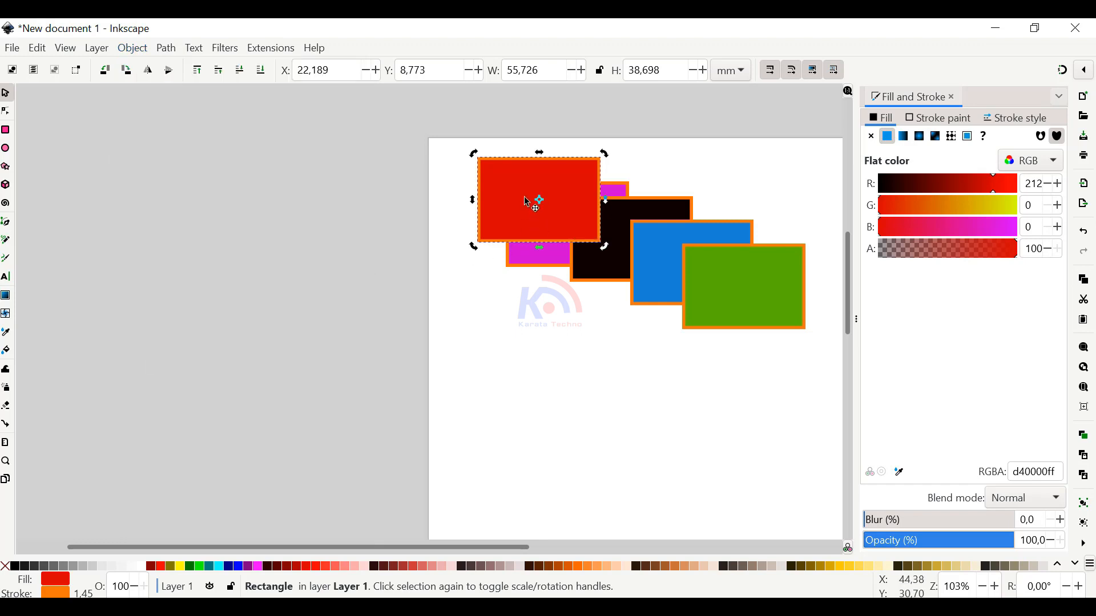
Move the red rectangle between the magenta and blue ones and lower it one level, behind the black rectangle
drag(533, 203, 557, 215)
click(556, 215)
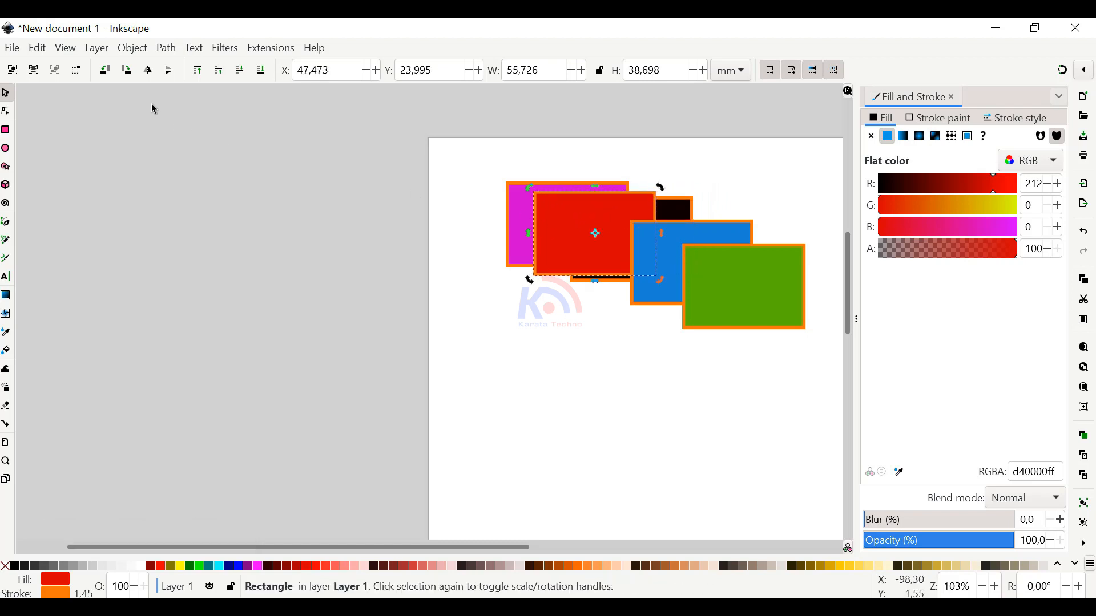
click(142, 50)
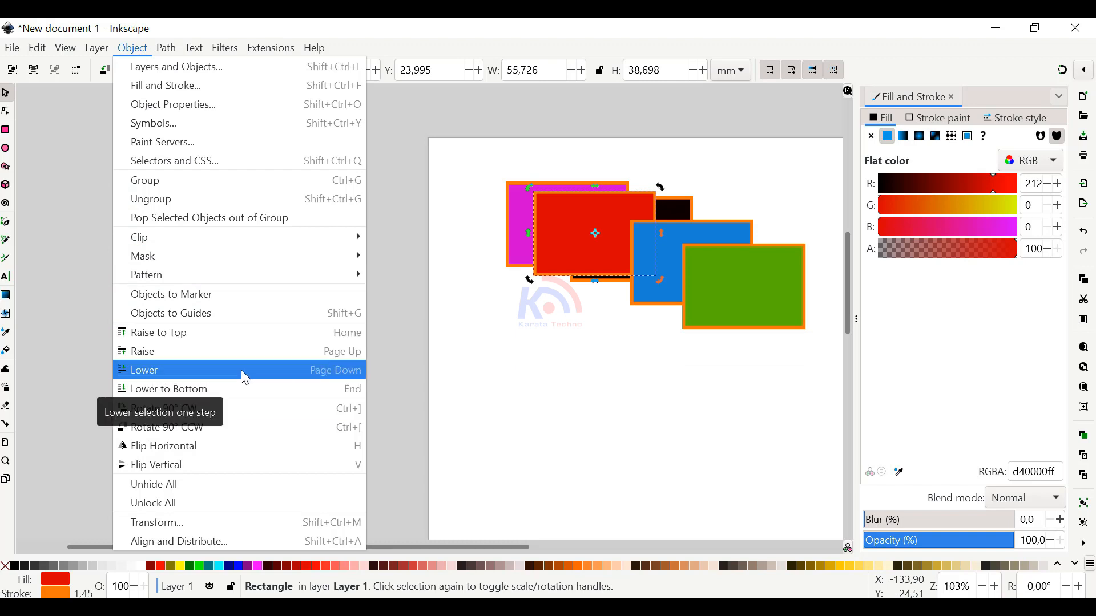
click(188, 370)
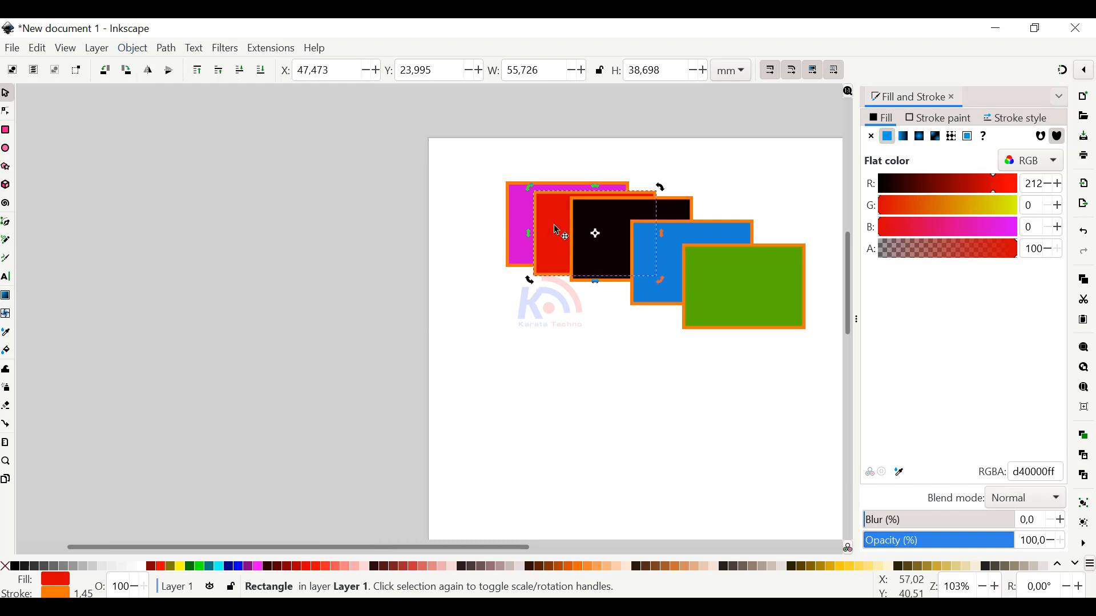
Move the red rectangle back to the upper-left start of the cascade and lower it one level, behind the magenta one
drag(548, 223, 487, 225)
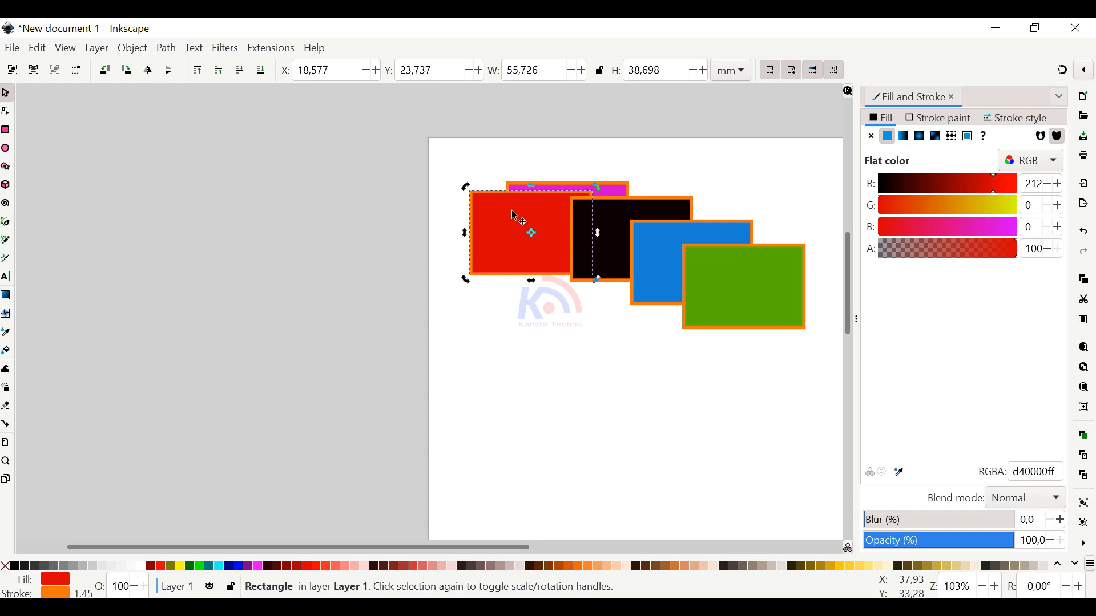
drag(524, 225, 504, 181)
click(142, 49)
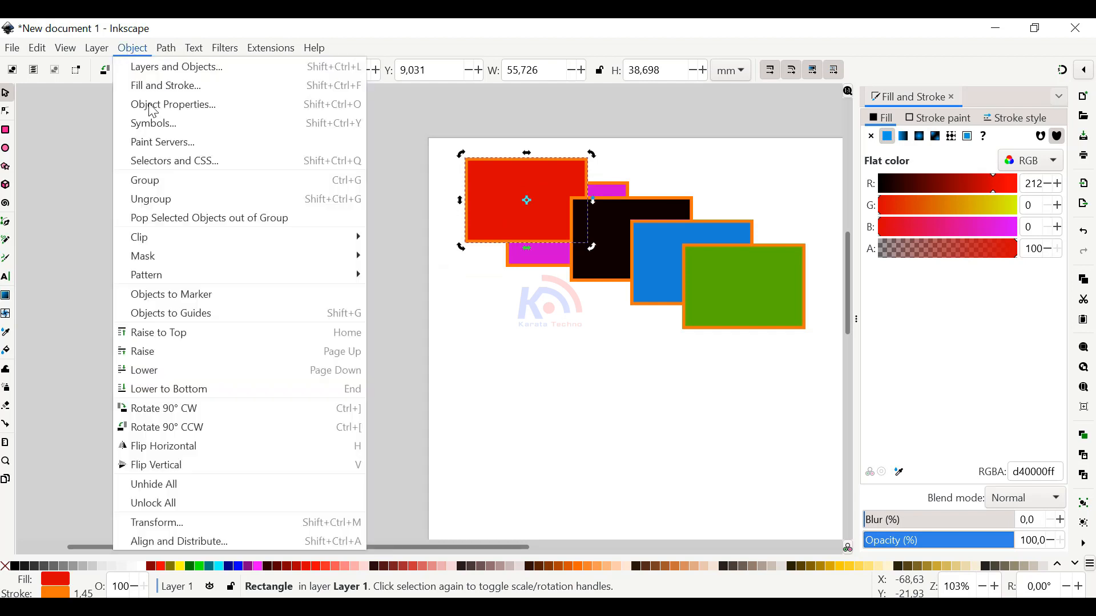
click(167, 375)
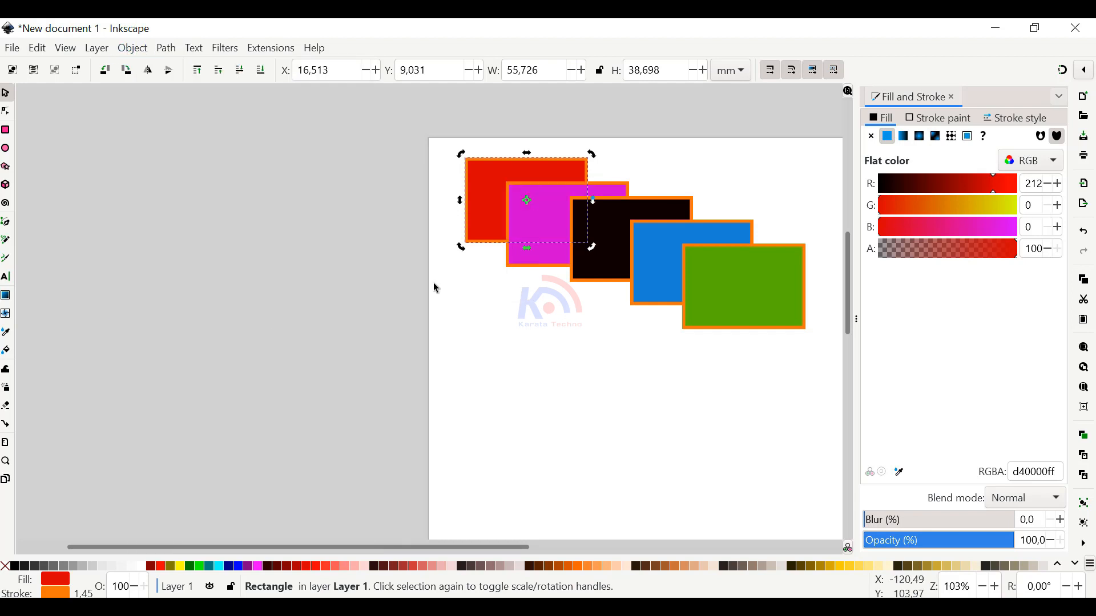
drag(486, 210, 479, 210)
Raise the black rectangle in the middle of the cascade to the top of the stacking order
click(593, 265)
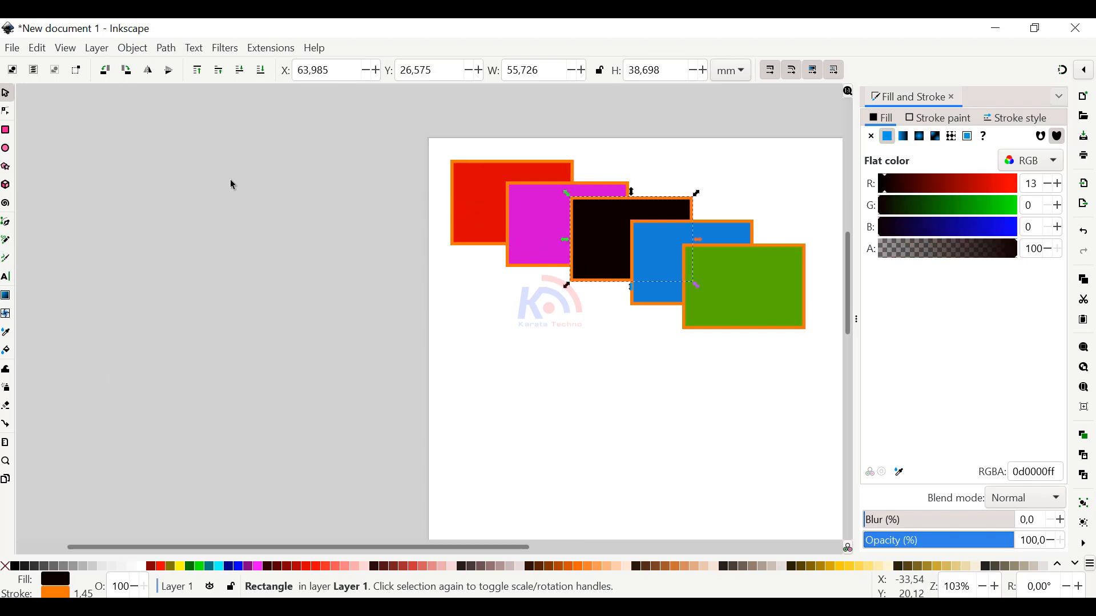
click(130, 52)
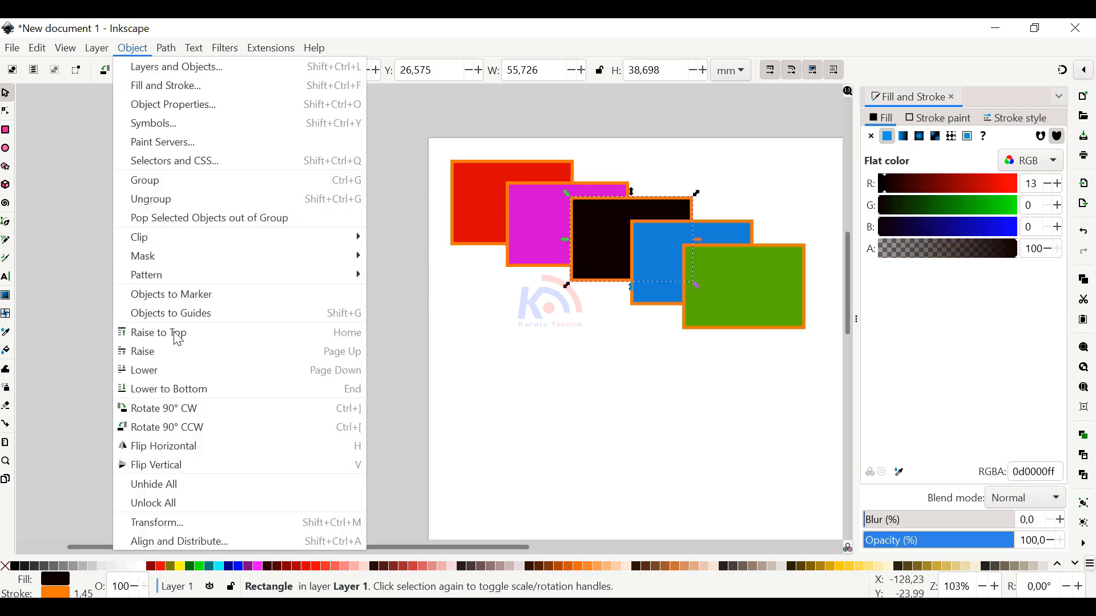
click(161, 338)
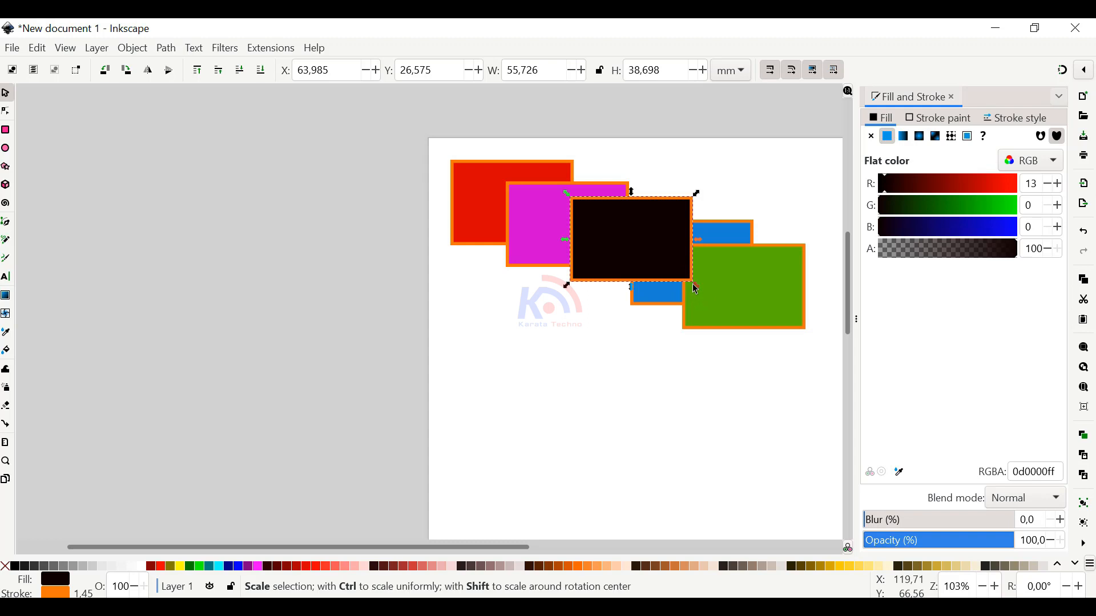
Enlarge the black rectangle to about 175 by 102 mm so it covers the whole cascade
drag(696, 287, 825, 369)
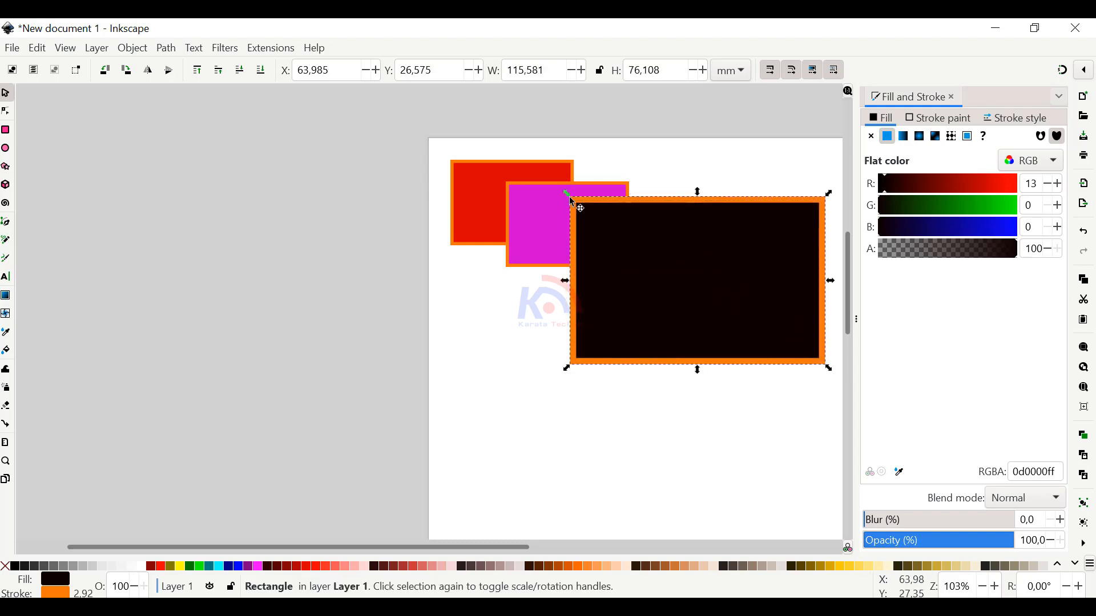
drag(572, 202, 436, 141)
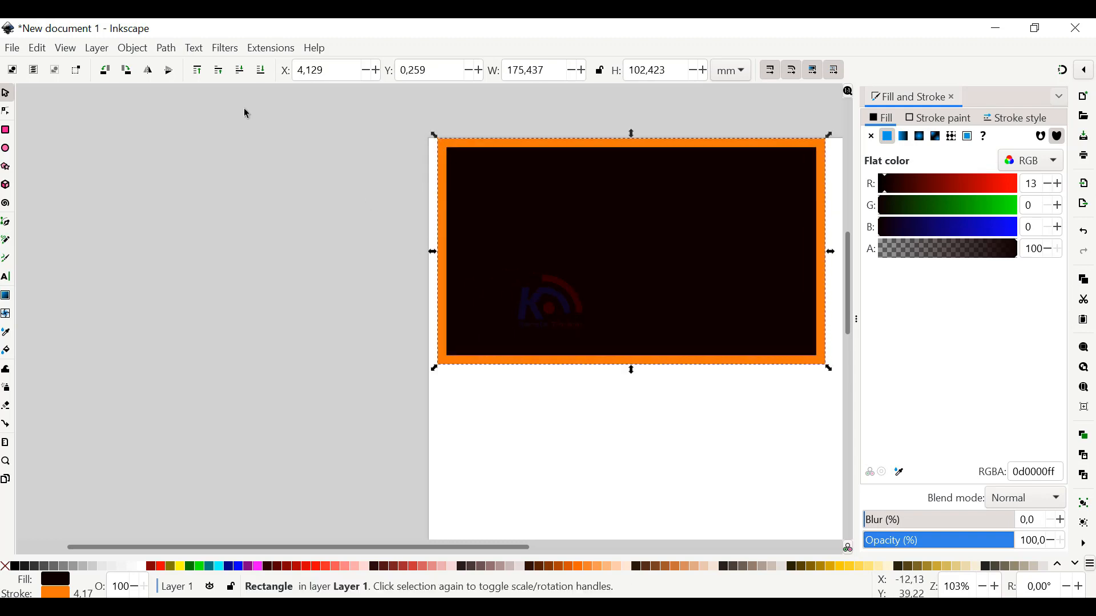
Lower the enlarged black rectangle one level twice, then send it to the bottom of the stacking order
click(133, 48)
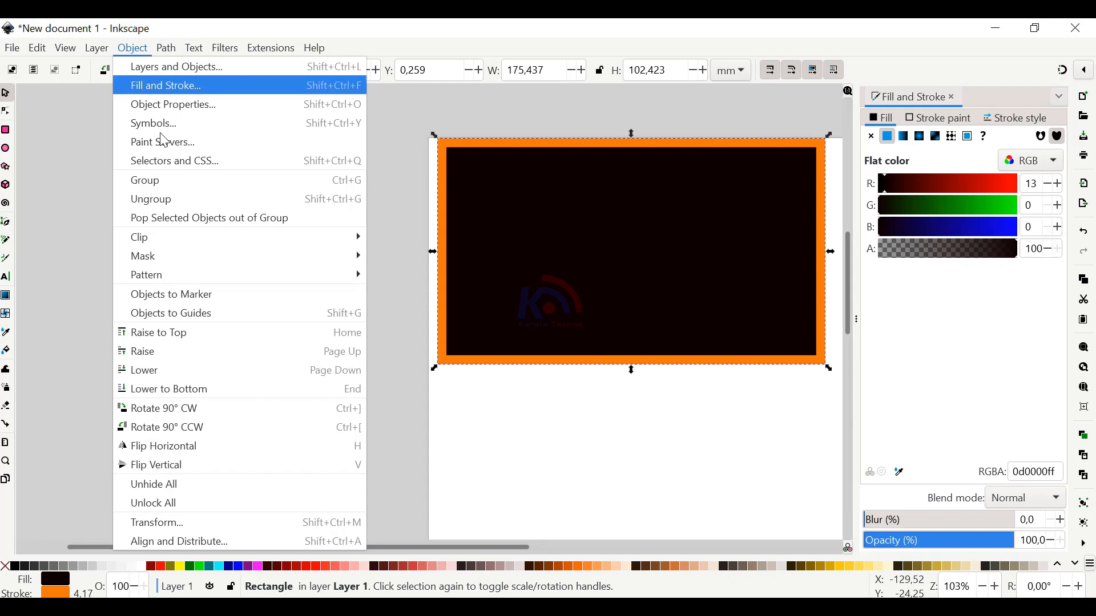
click(174, 368)
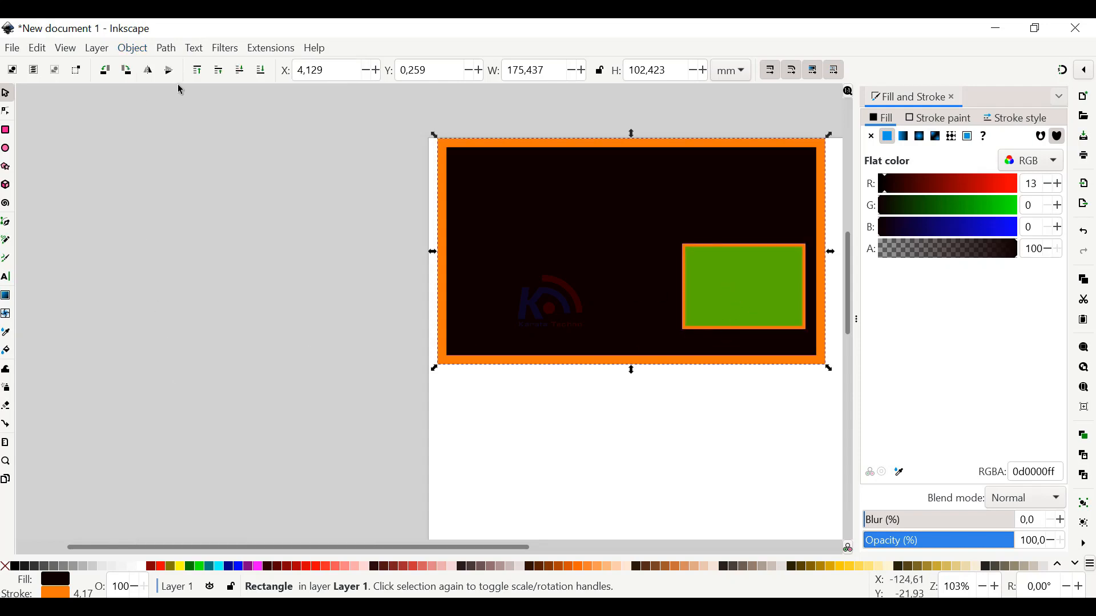
click(137, 49)
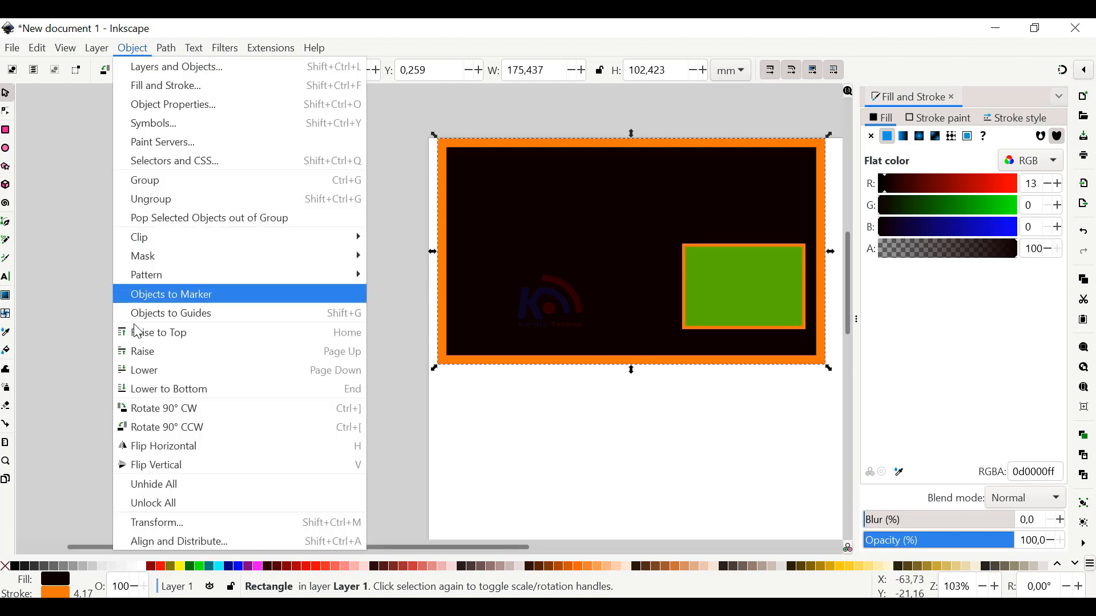
click(156, 375)
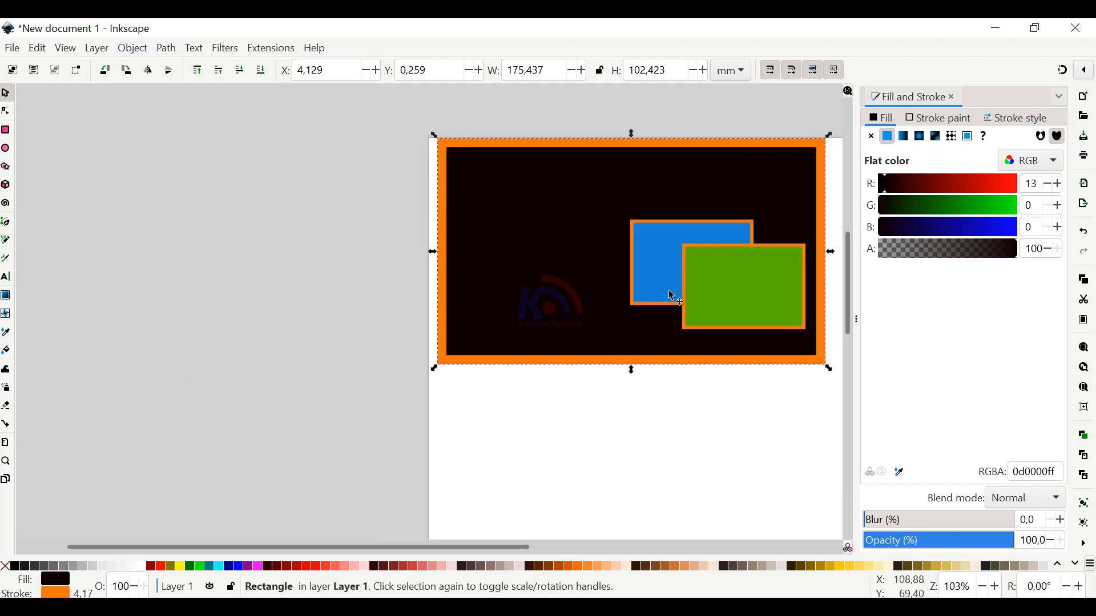
click(133, 48)
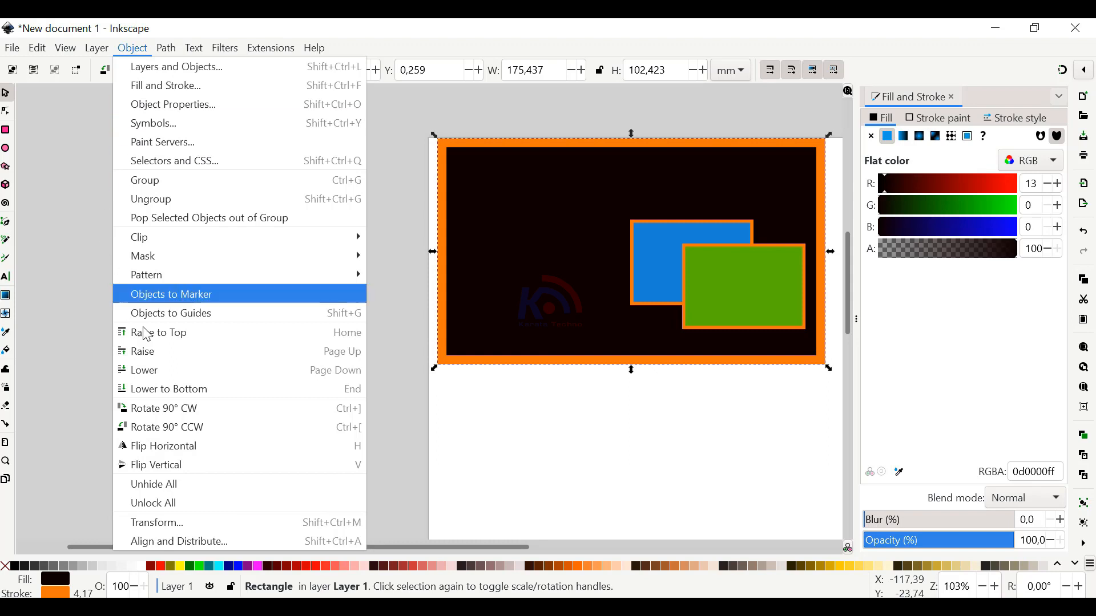
click(184, 392)
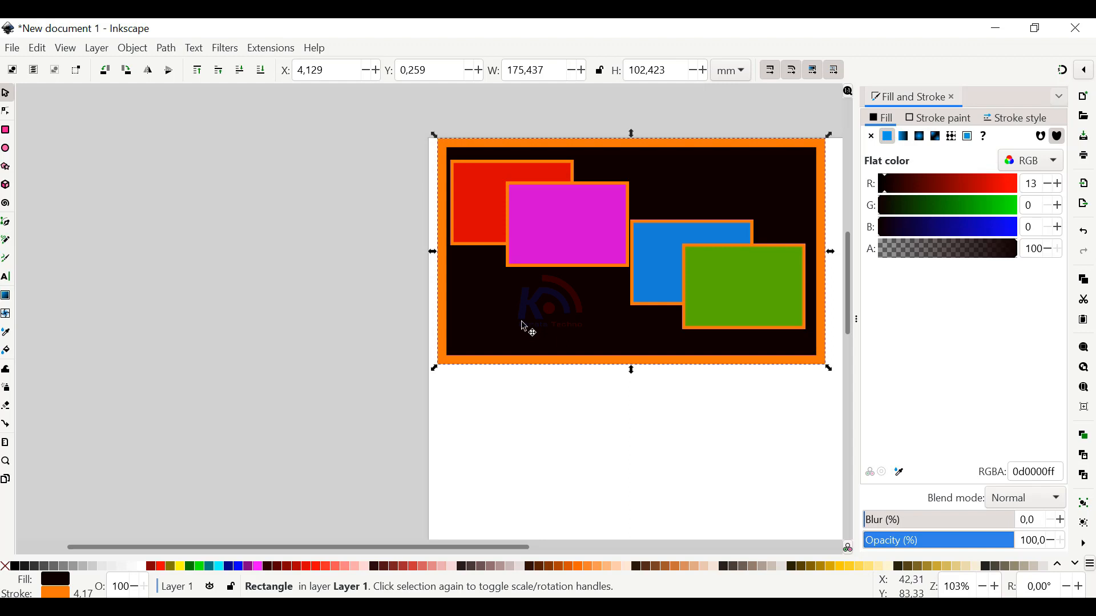
Undo the black rectangle's enlargement and stacking changes, including its raise to the top, and clear the selection
key(Page_Up)
key(Page_Up)
key(Page_Up)
key(Page_Up)
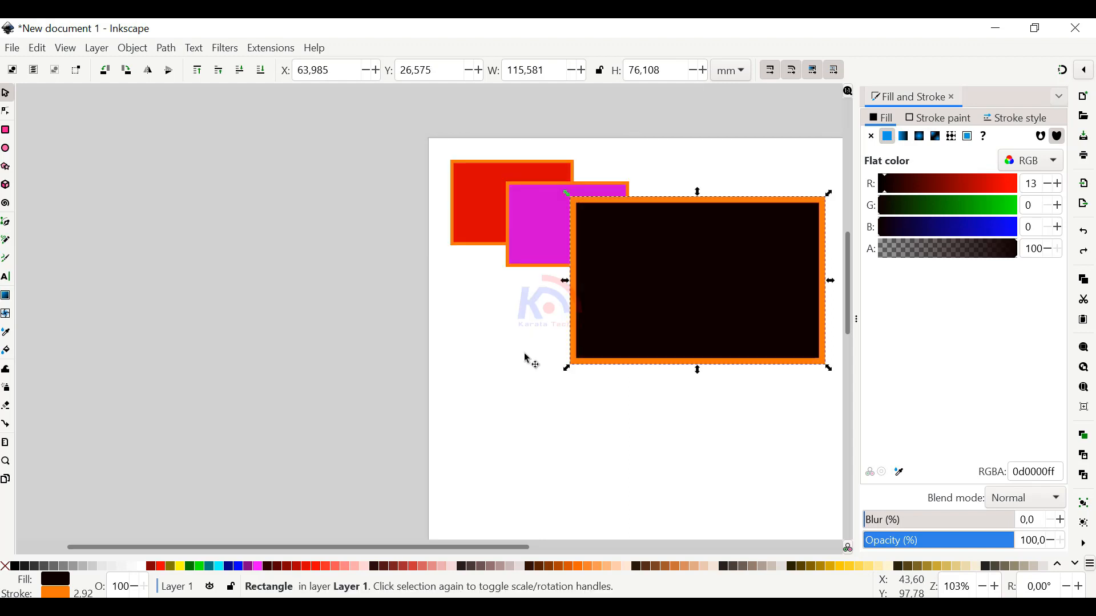
key(ctrl+z)
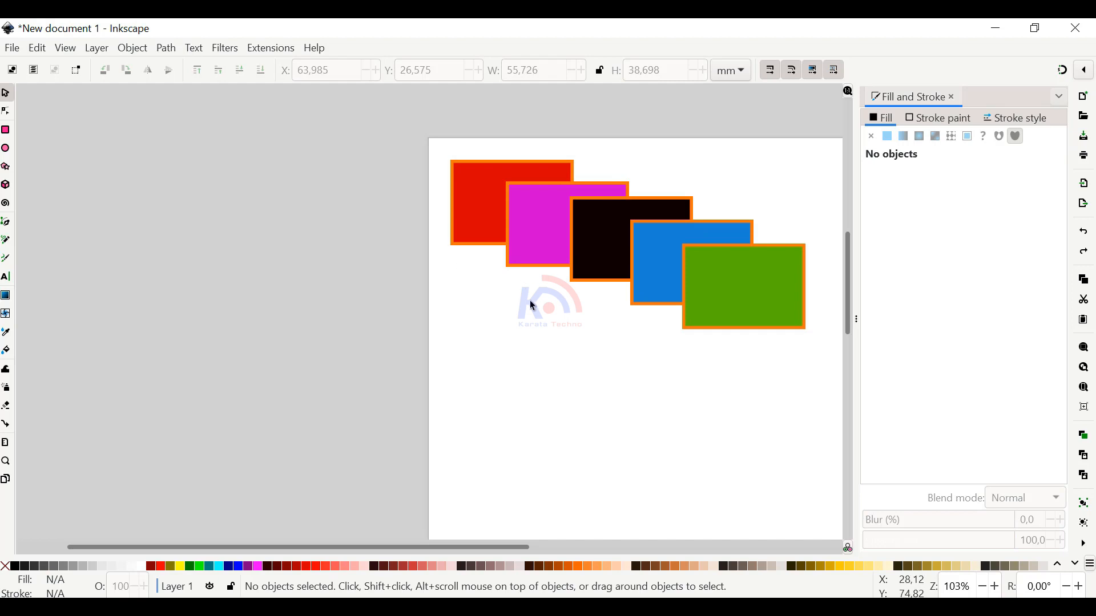
key(Tab)
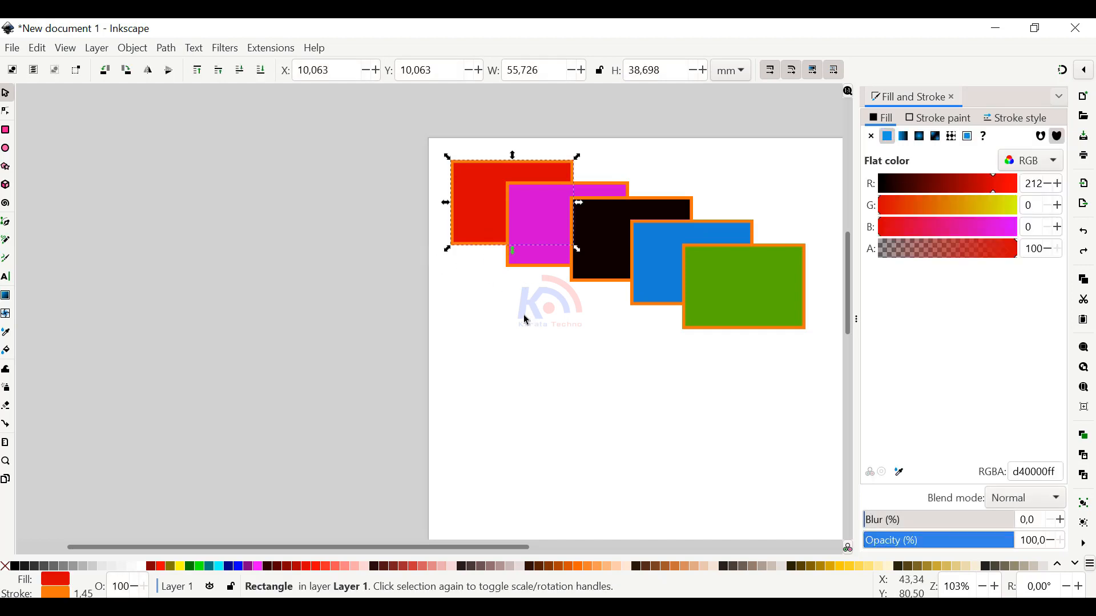
click(721, 382)
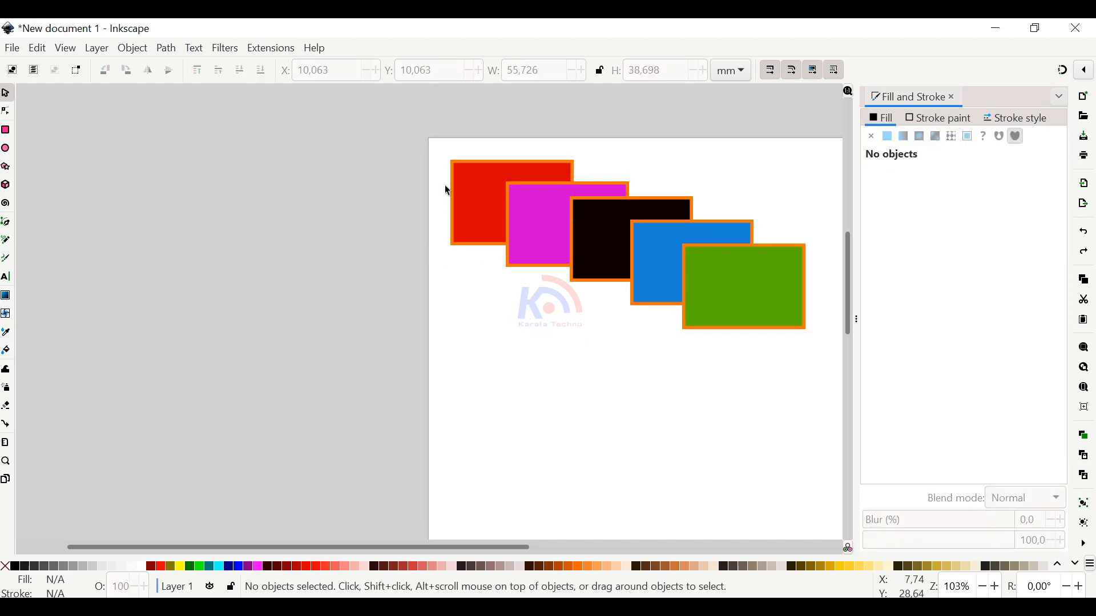
Raise the red rectangle to the top of the stacking order and move it over the blue and green rectangles
click(471, 203)
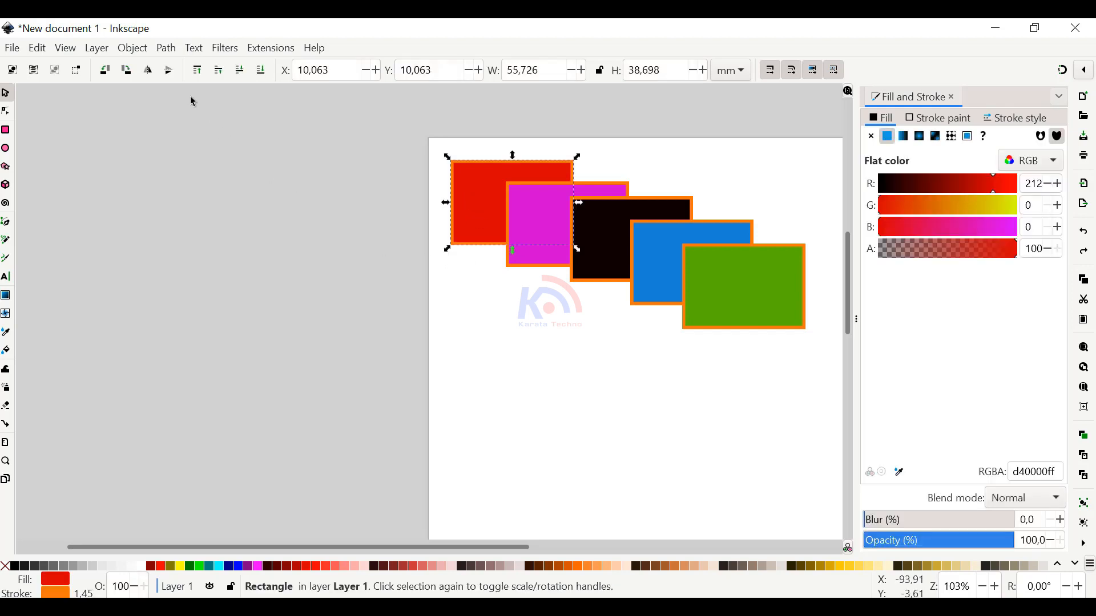
click(133, 48)
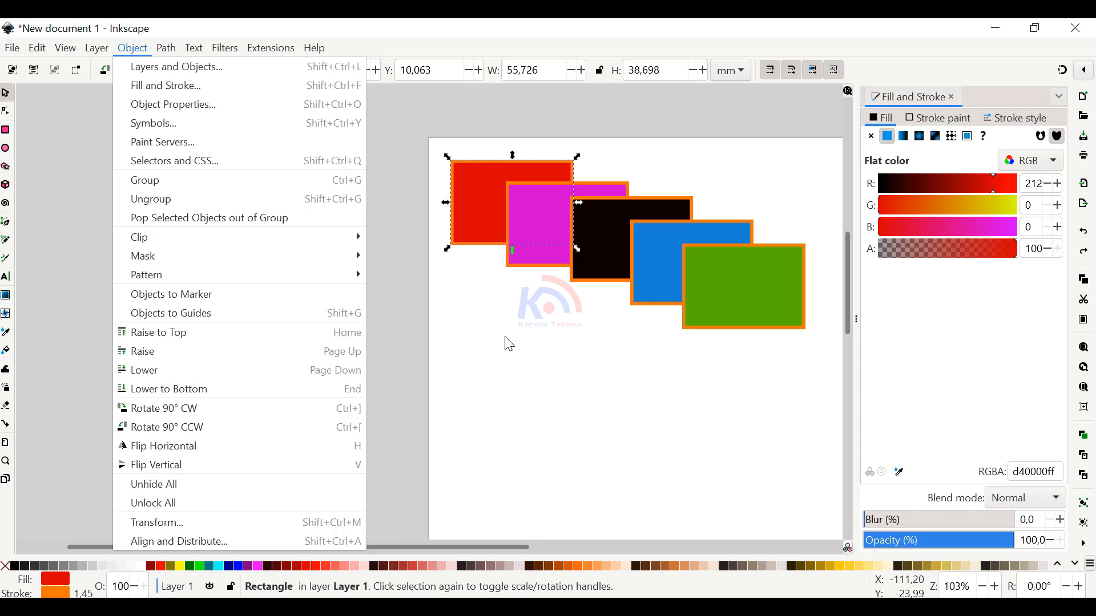
click(518, 353)
click(519, 352)
click(483, 218)
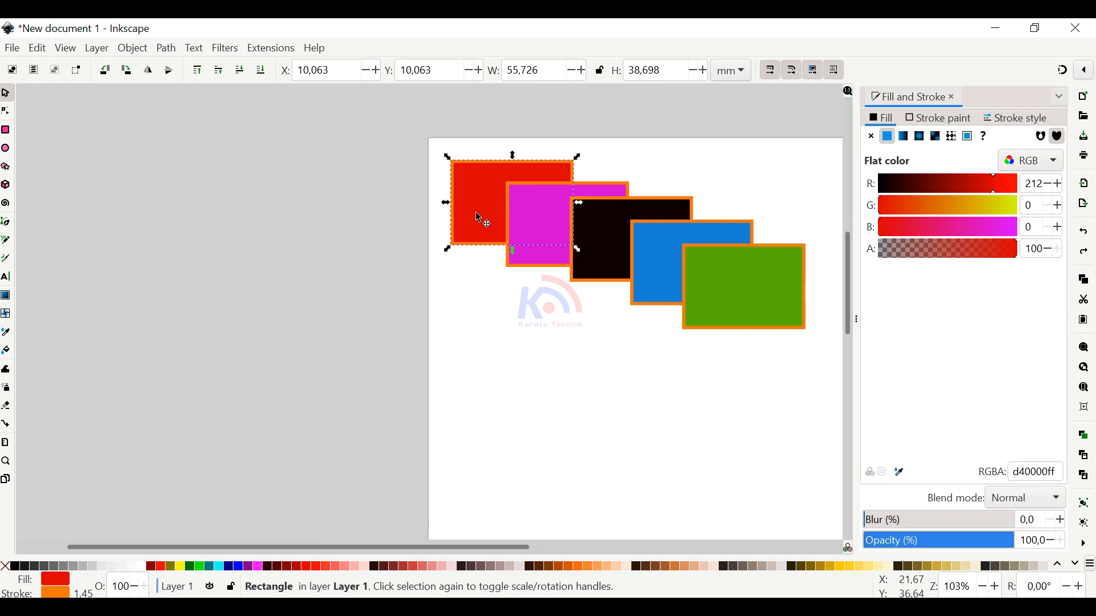
click(479, 205)
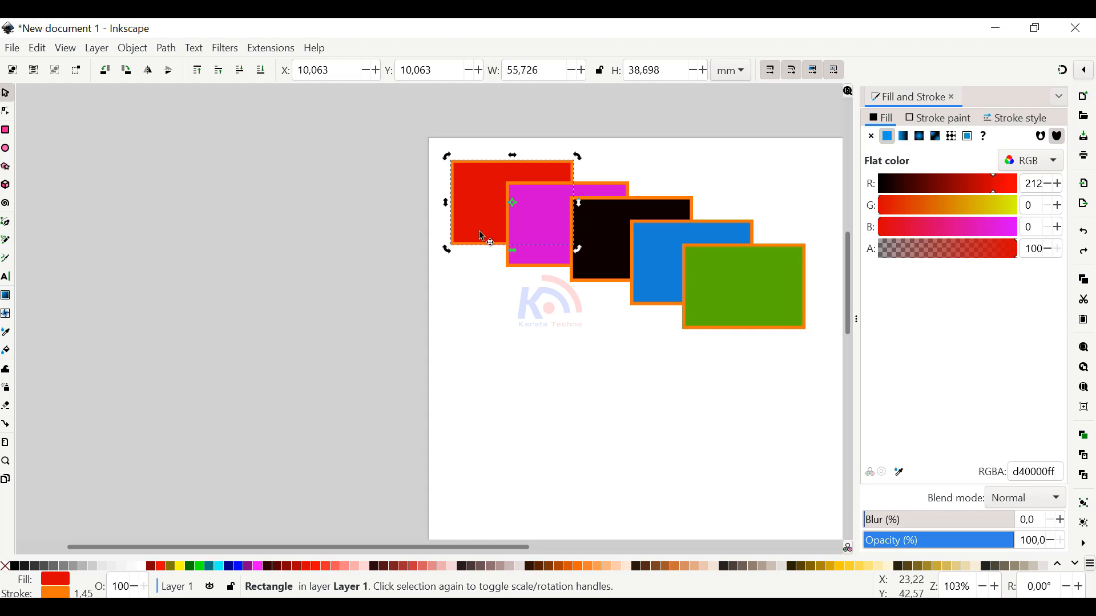
key(Home)
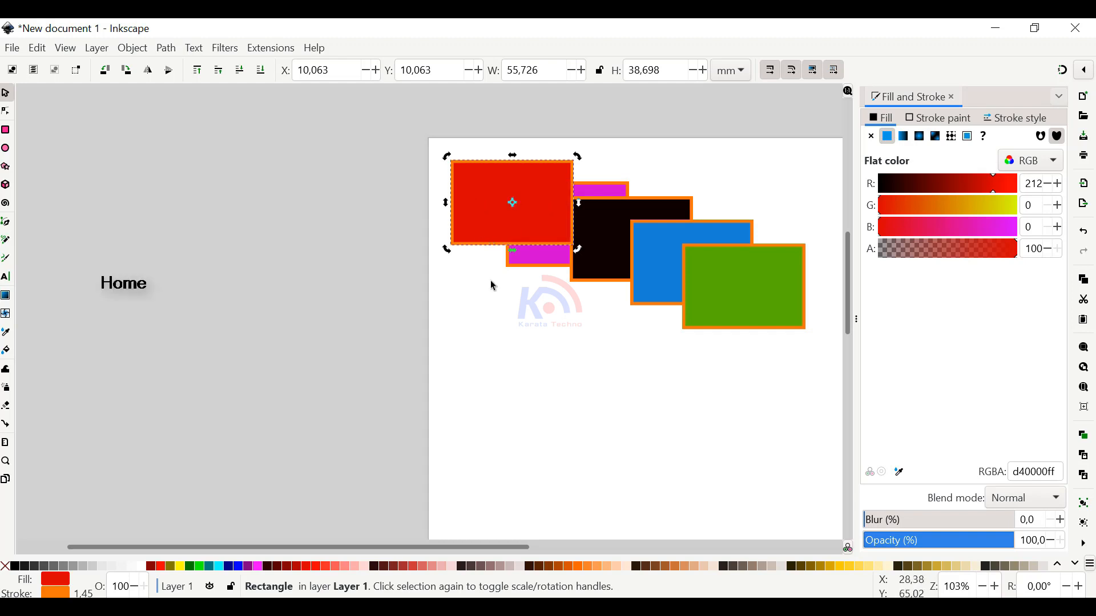
drag(490, 213, 746, 264)
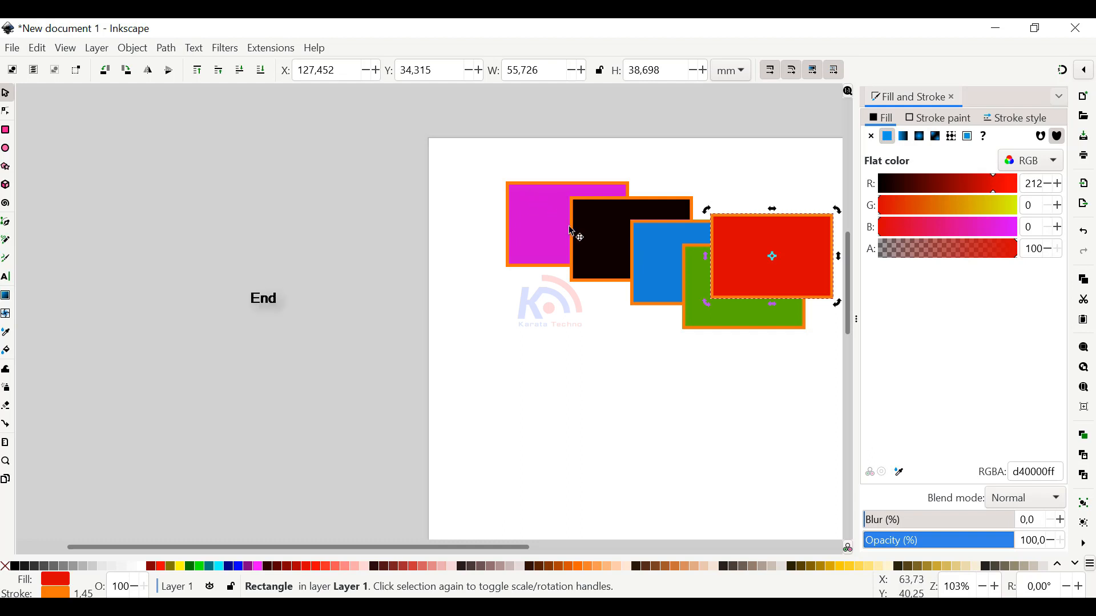
Lower the red rectangle to the bottom of the stacking order and move it back to the upper-left start of the cascade
key(End)
drag(813, 243, 537, 187)
click(133, 48)
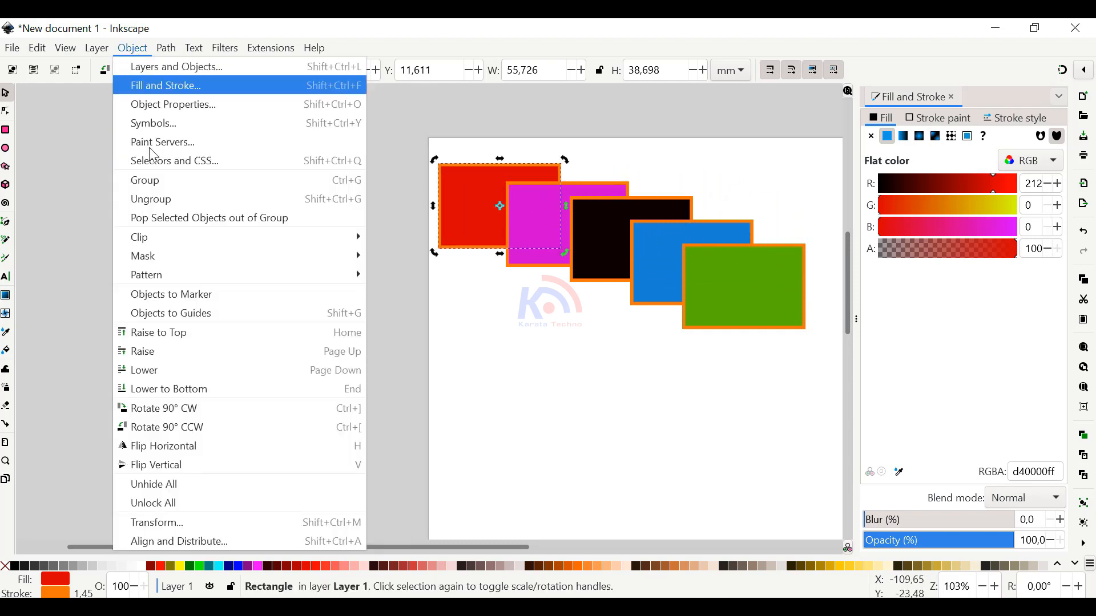
click(472, 228)
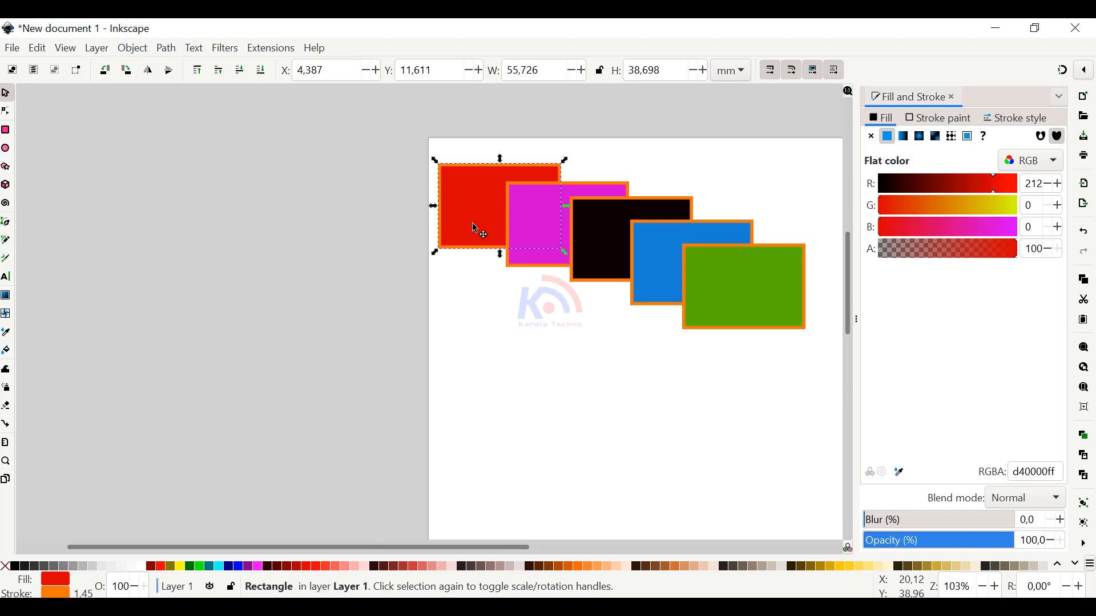
Raise the red rectangle to the top again and move it to overlap the green rectangle
key(Home)
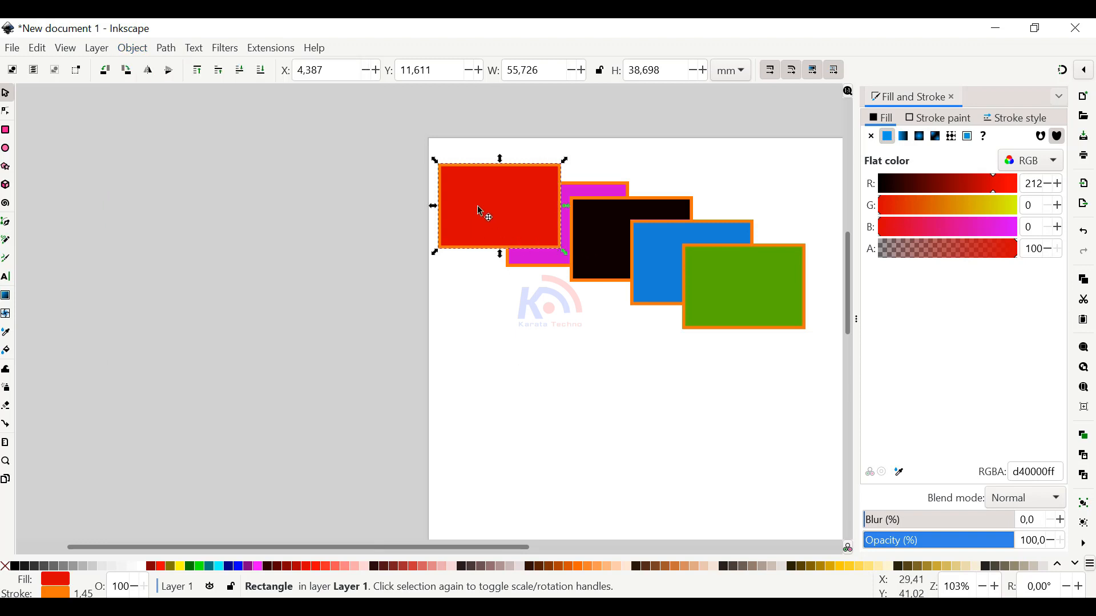
drag(478, 209, 757, 276)
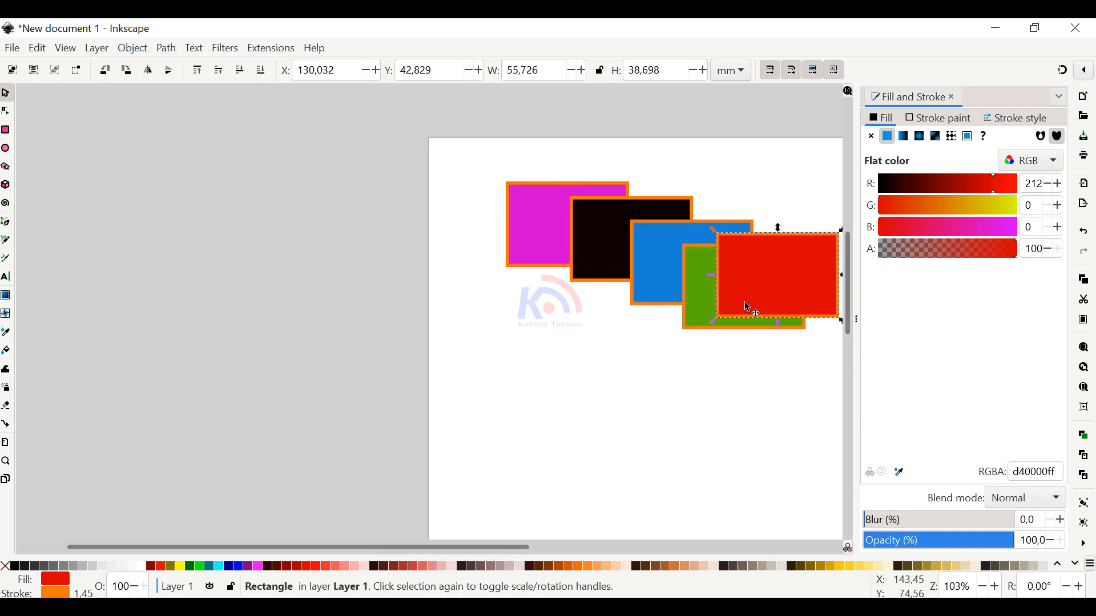
Send the red rectangle to the bottom again and return it to the cascade's upper-left start, partly behind the magenta one
key(End)
drag(830, 261, 555, 184)
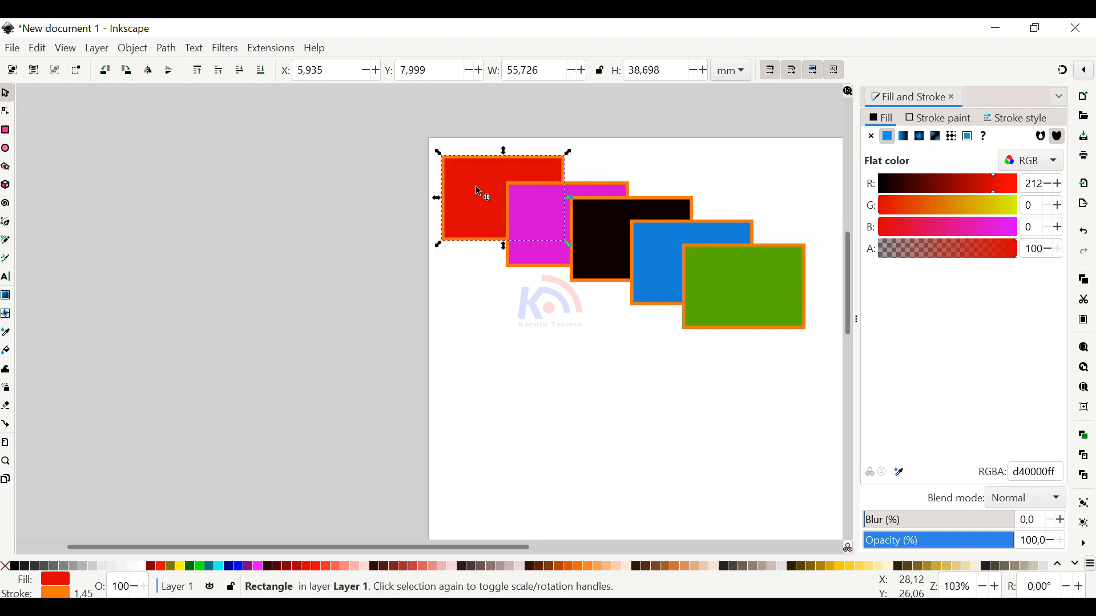
key(alt+o)
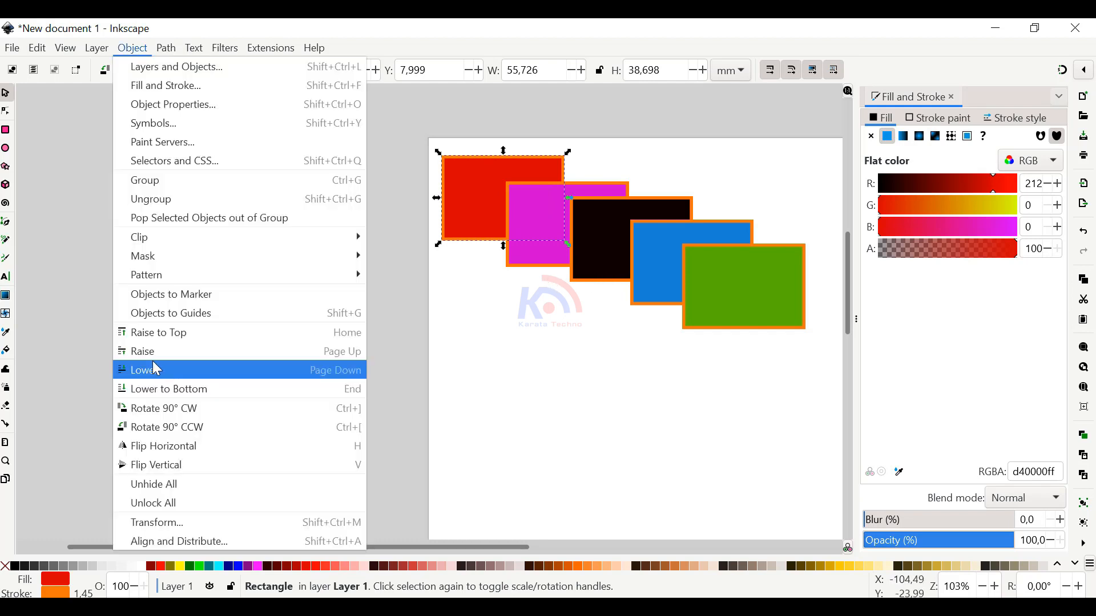
click(488, 357)
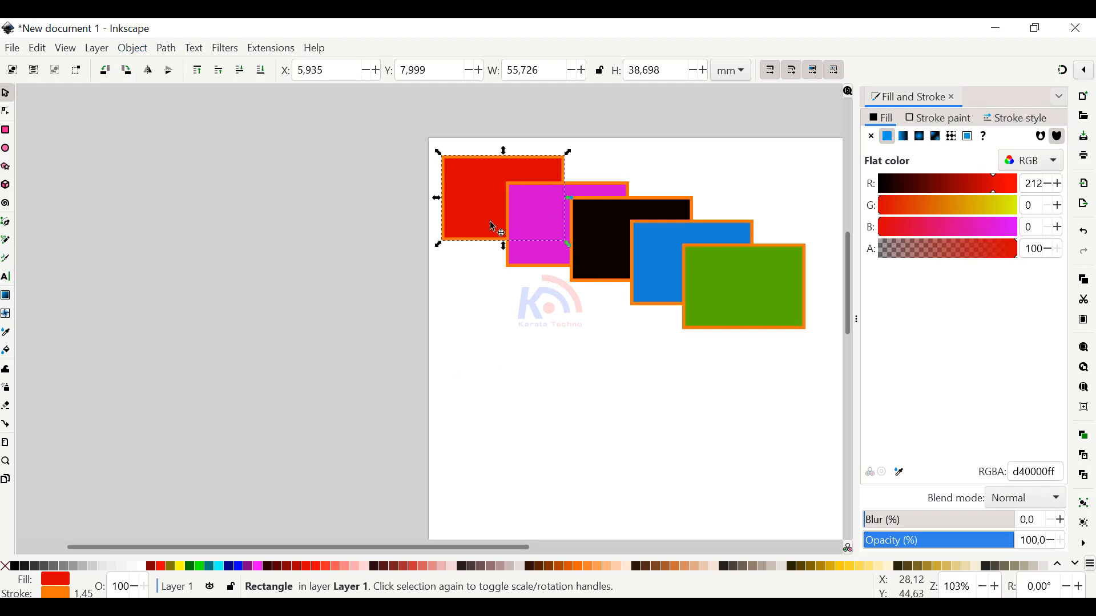
Move the red rectangle over the green one and raise it one level at a time until it is in front of green
click(492, 225)
click(486, 254)
click(481, 232)
key(Page_Up)
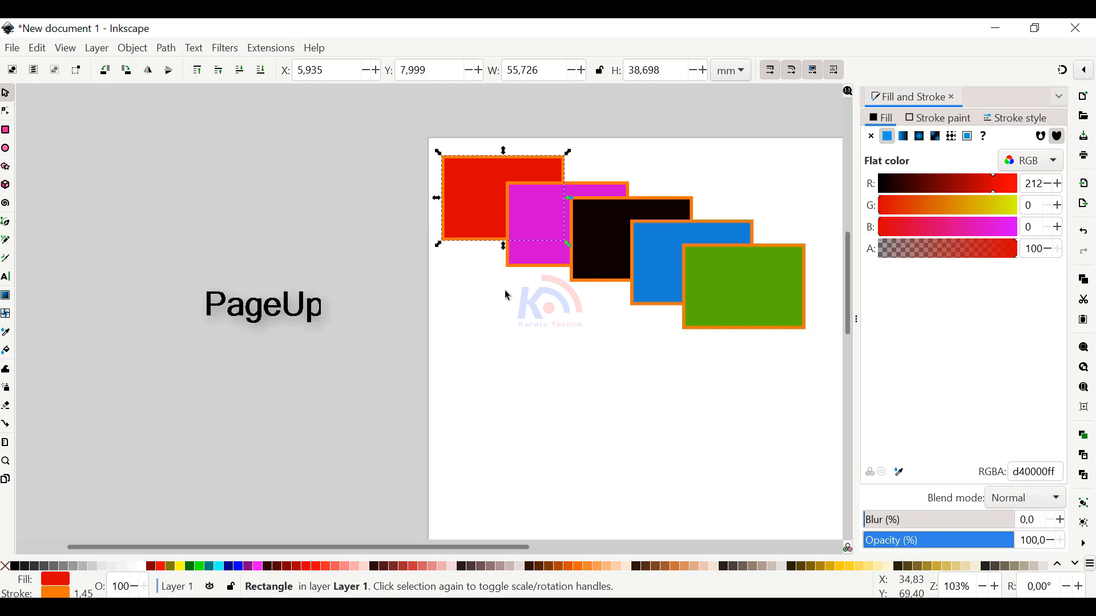
key(Page_Up)
drag(490, 191, 759, 258)
key(Page_Up)
key(Page_Up)
key(Page_Up)
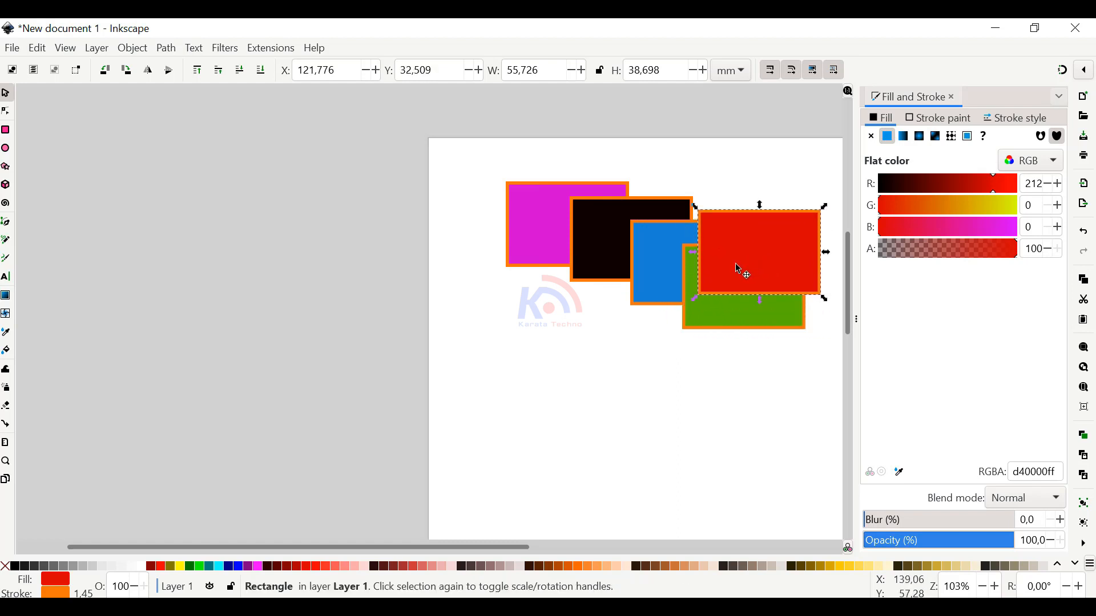
Move the red rectangle back to the upper-left start and lower it one level at a time until it is behind magenta
key(Page_Down)
drag(761, 232, 463, 193)
key(Page_Down)
key(Page_Down)
key(Page_Down)
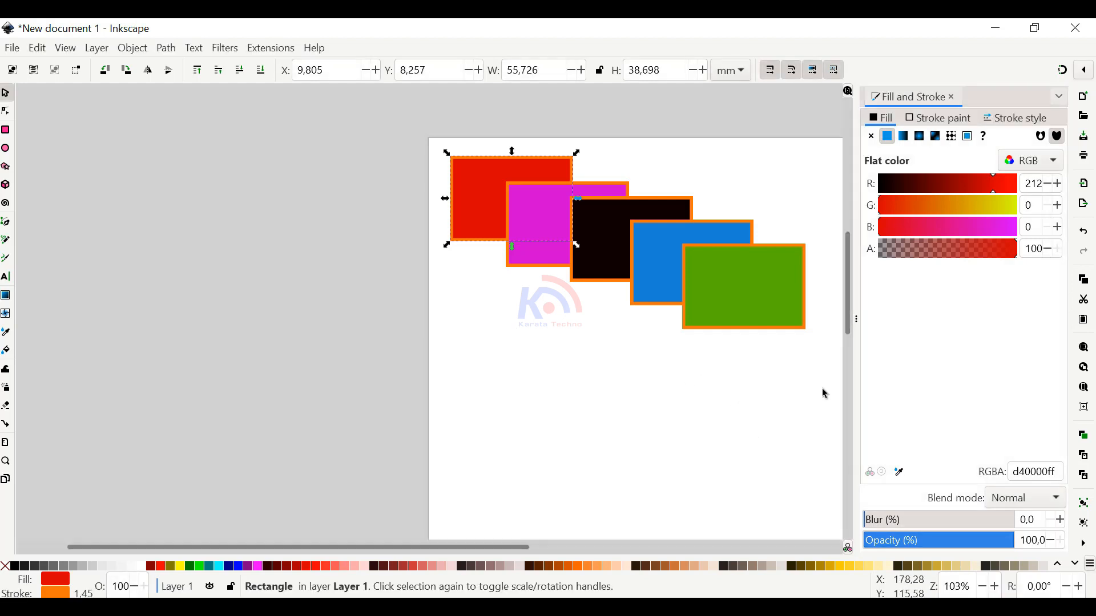
Delete all five rectangles from the page, starting with the blue and green ones together
drag(824, 384, 602, 188)
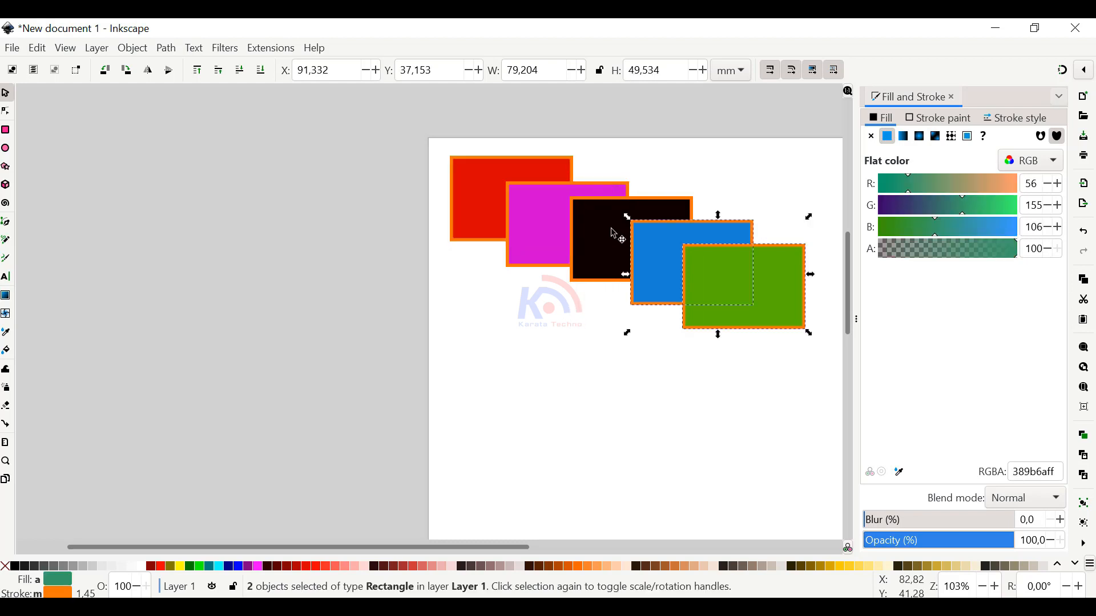
click(749, 409)
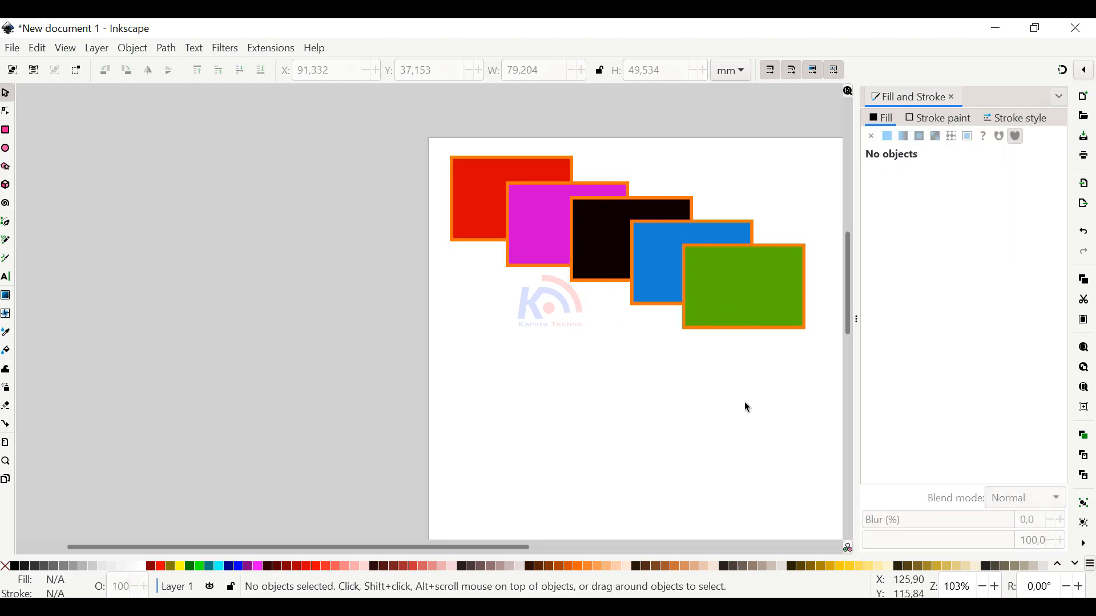
drag(822, 409, 621, 153)
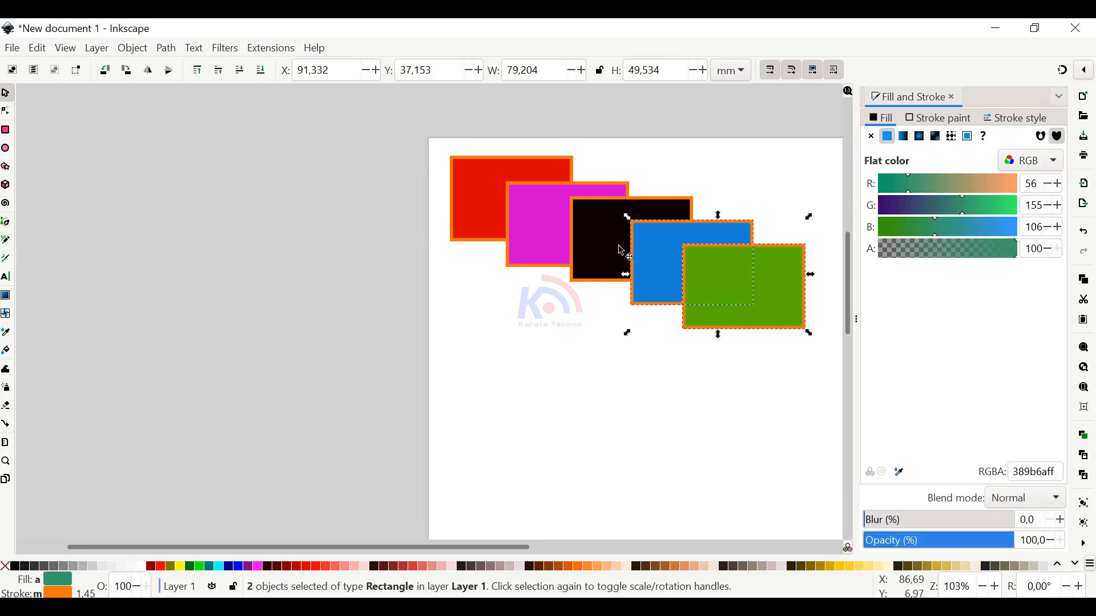
key(Delete)
click(660, 262)
key(Delete)
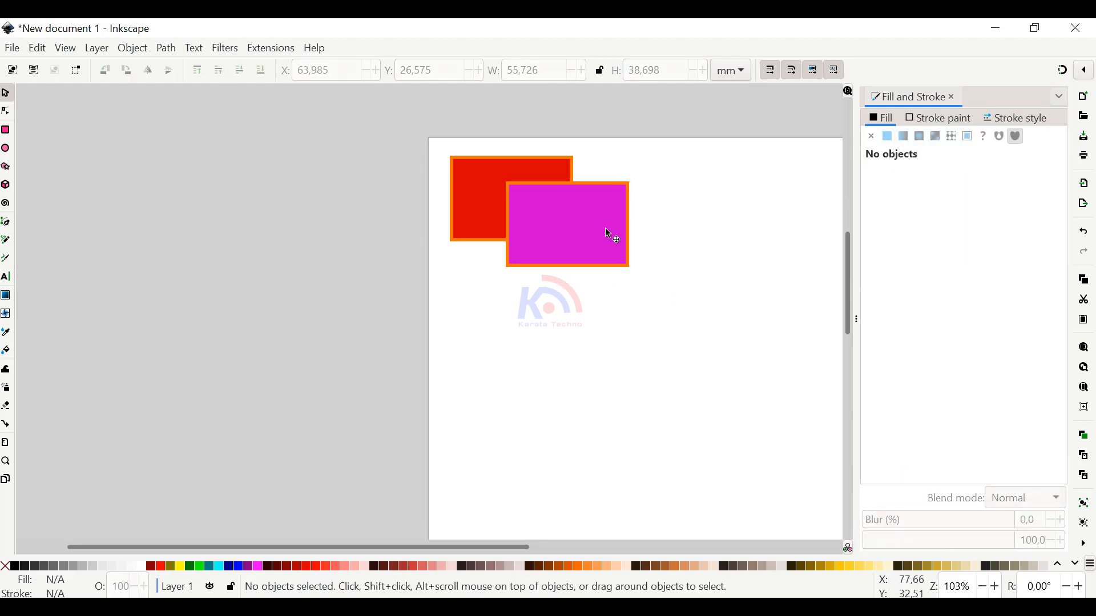
click(583, 256)
key(Delete)
click(562, 228)
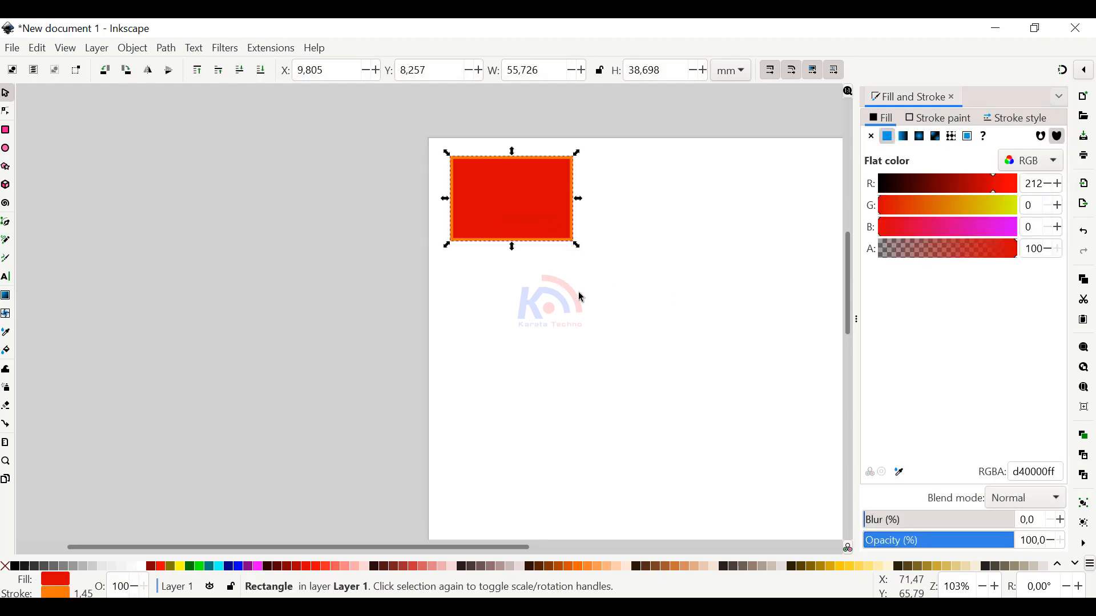
key(Delete)
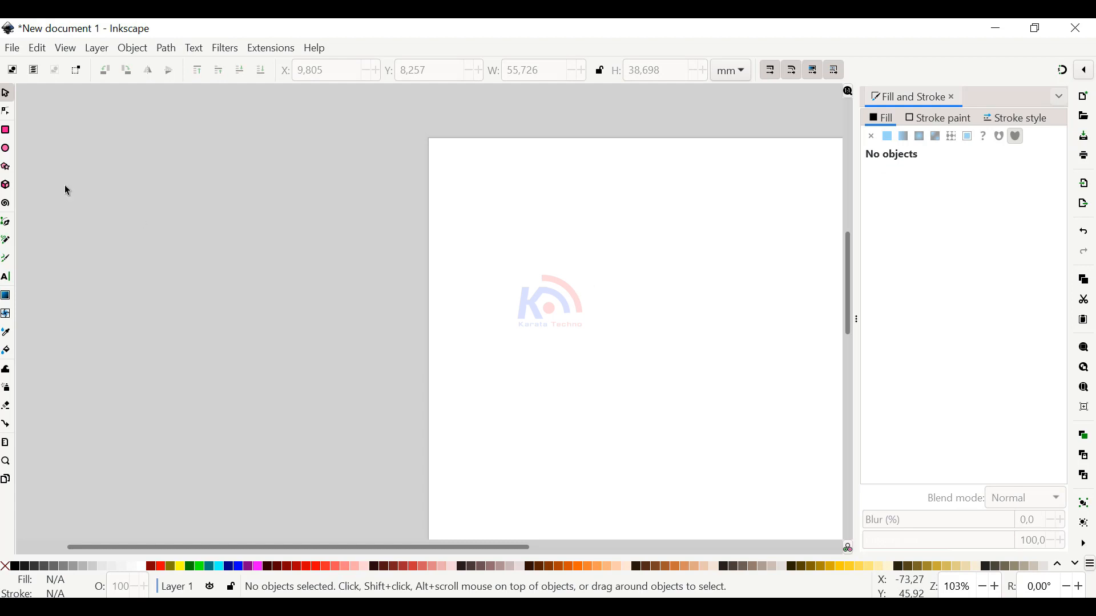
Draw a rectangle about 84 × 54 mm near the page's upper-left corner
click(7, 134)
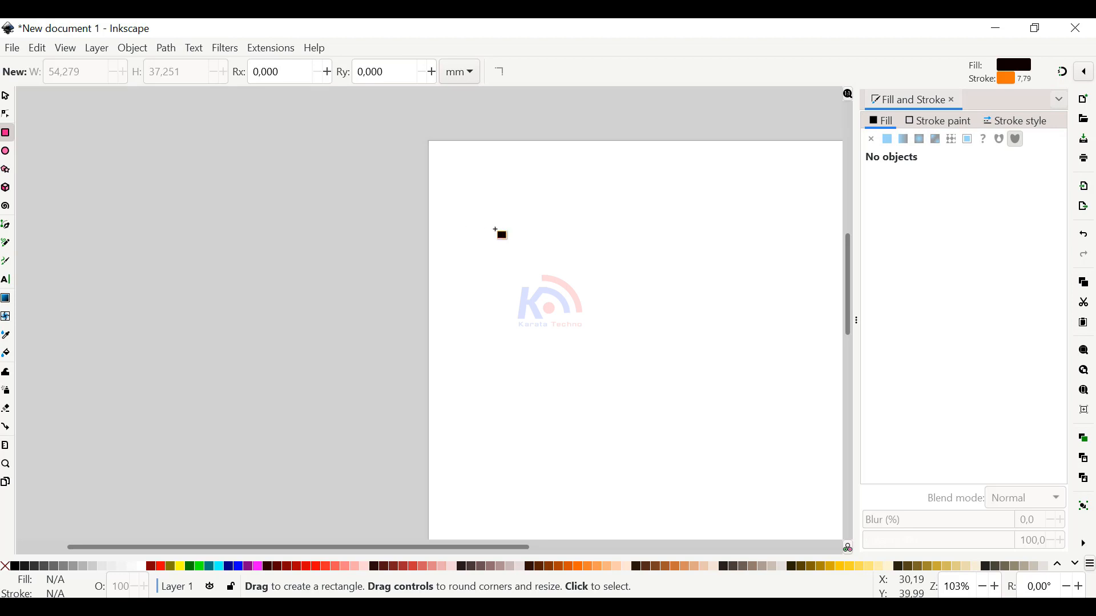
drag(495, 228, 228, 206)
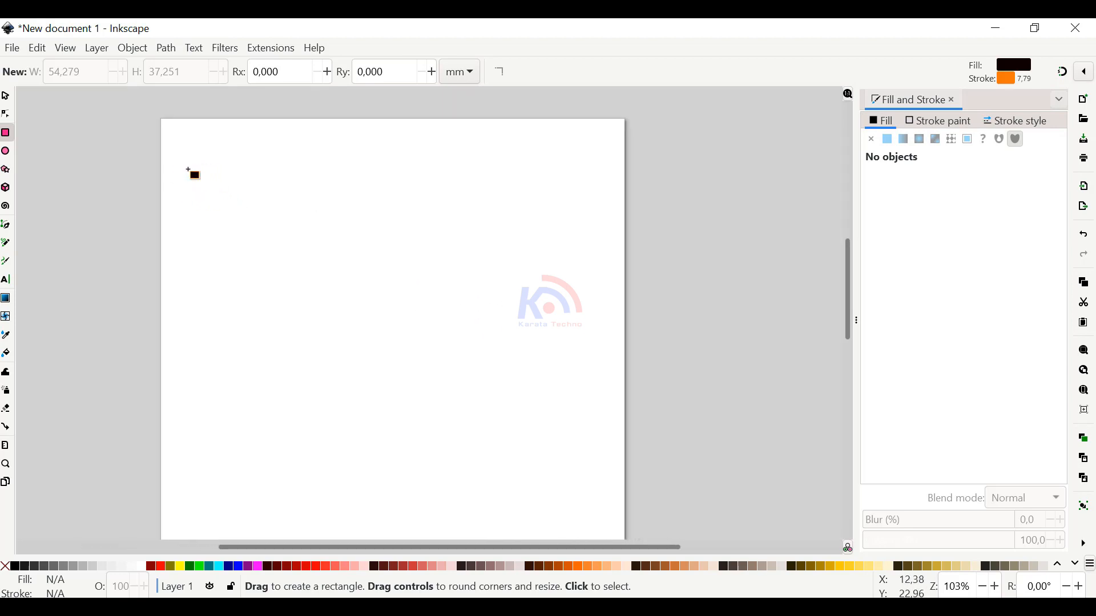
drag(203, 162, 370, 264)
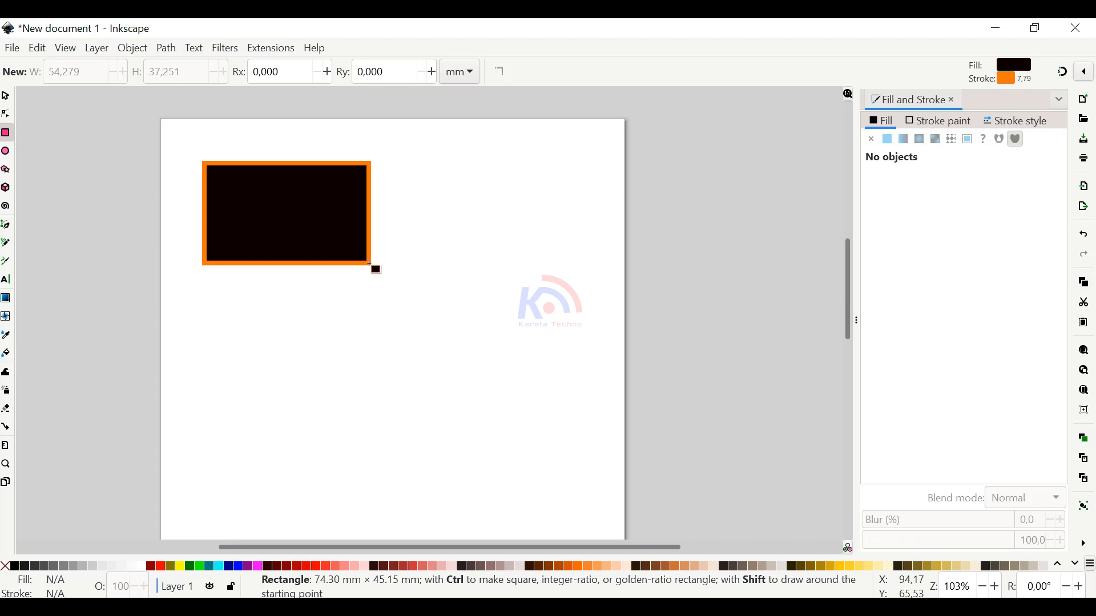
drag(370, 265, 392, 284)
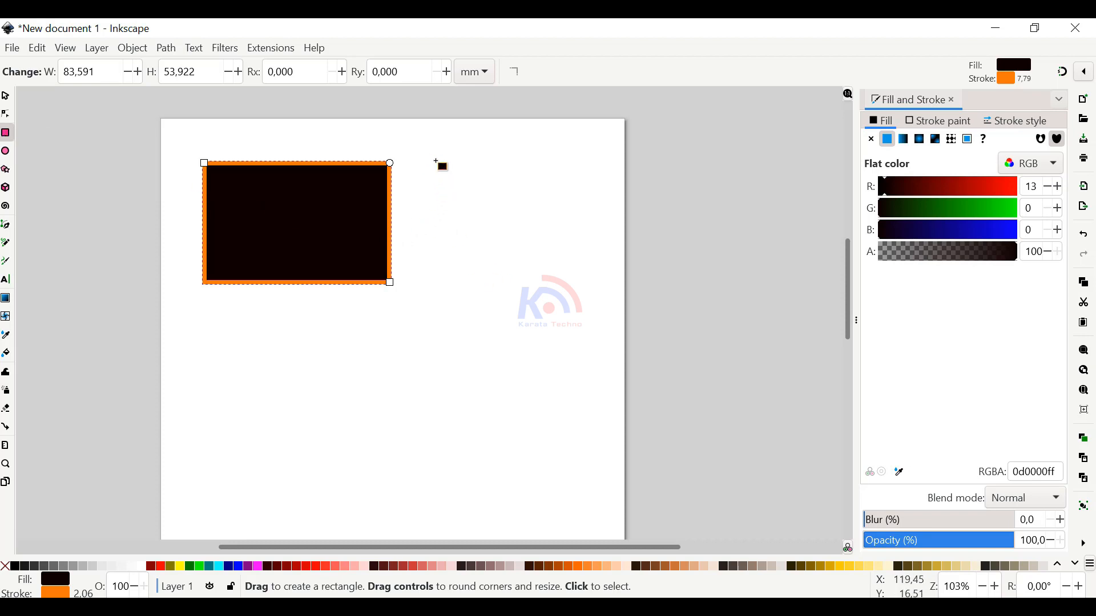
Draw three smaller rectangles: about 42 × 35 mm to the upper right, one below it, and about 48 × 32 mm at lower centre
drag(425, 155, 521, 237)
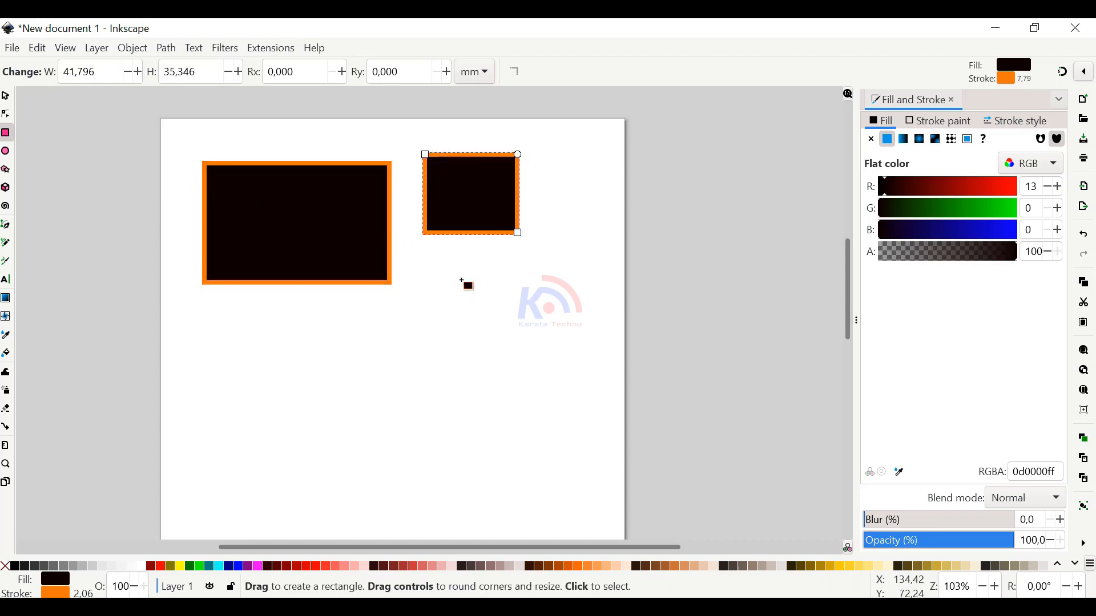
drag(456, 277, 566, 368)
drag(297, 323, 403, 404)
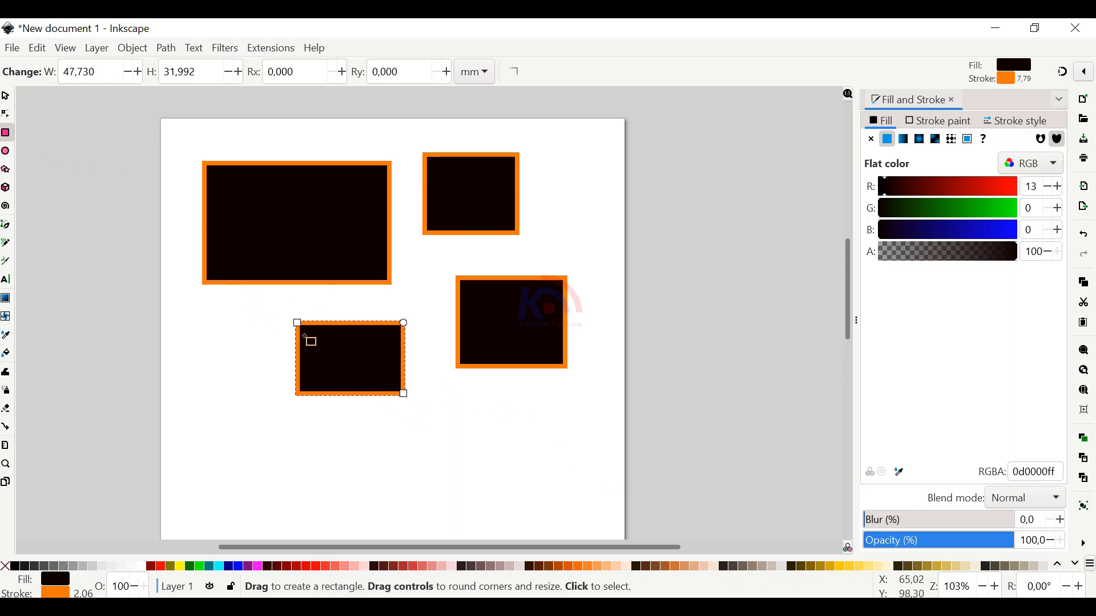
Select the large upper-left rectangle and resize it freehand with its scale handles to about 86 × 48 mm
click(5, 96)
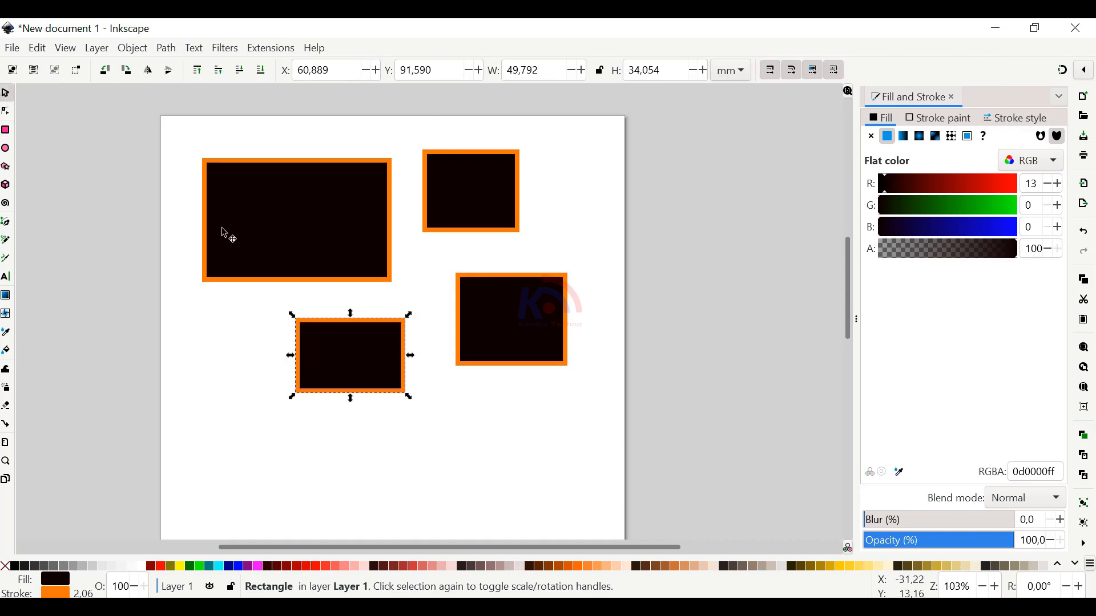
click(370, 170)
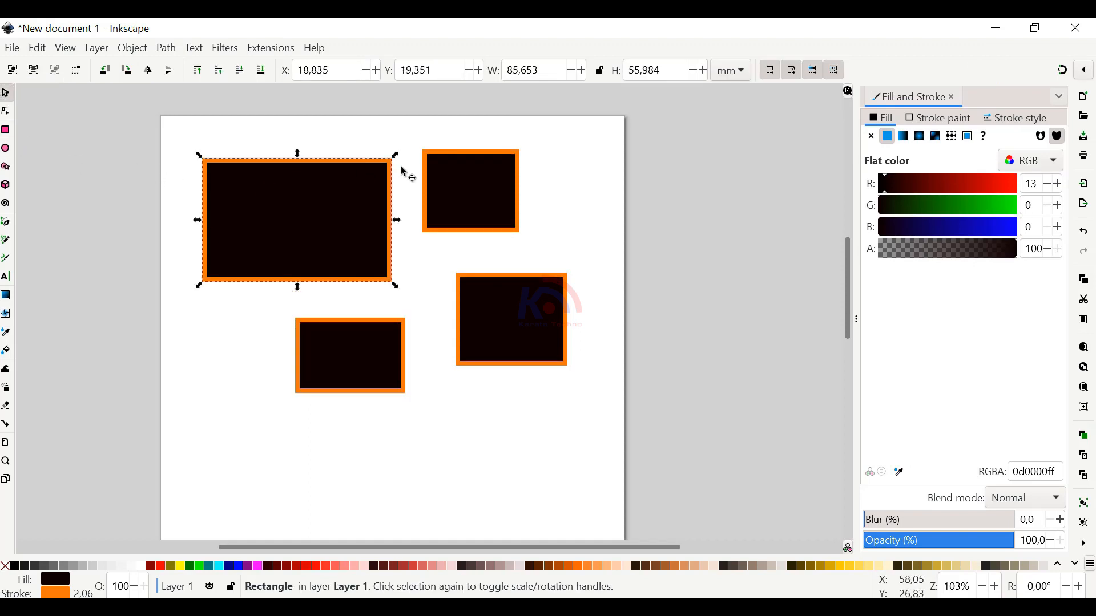
click(350, 141)
click(358, 169)
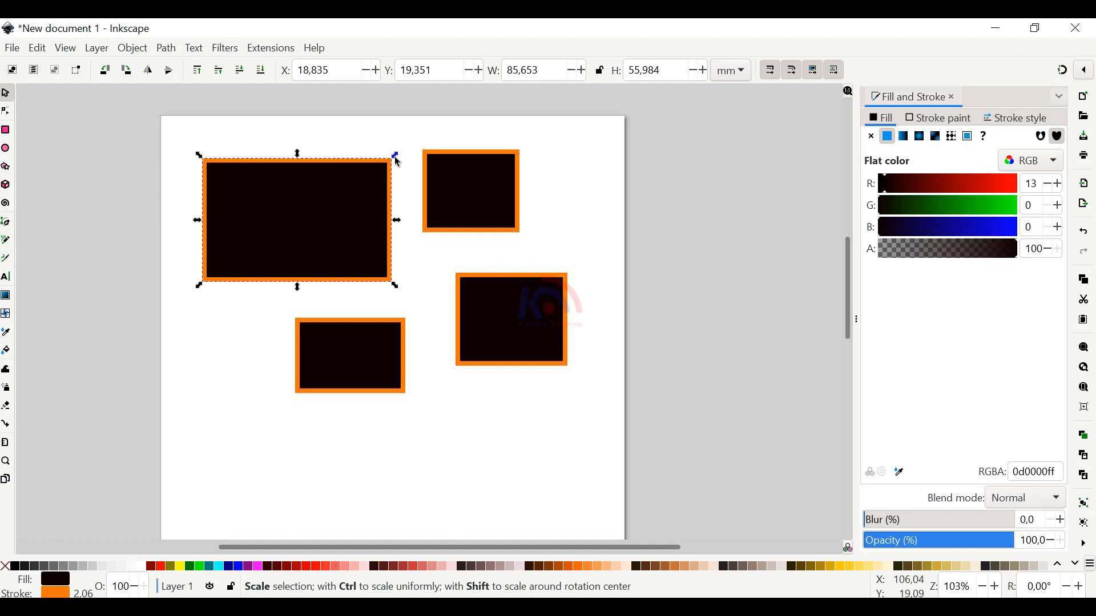
drag(398, 162, 304, 155)
drag(298, 132, 379, 161)
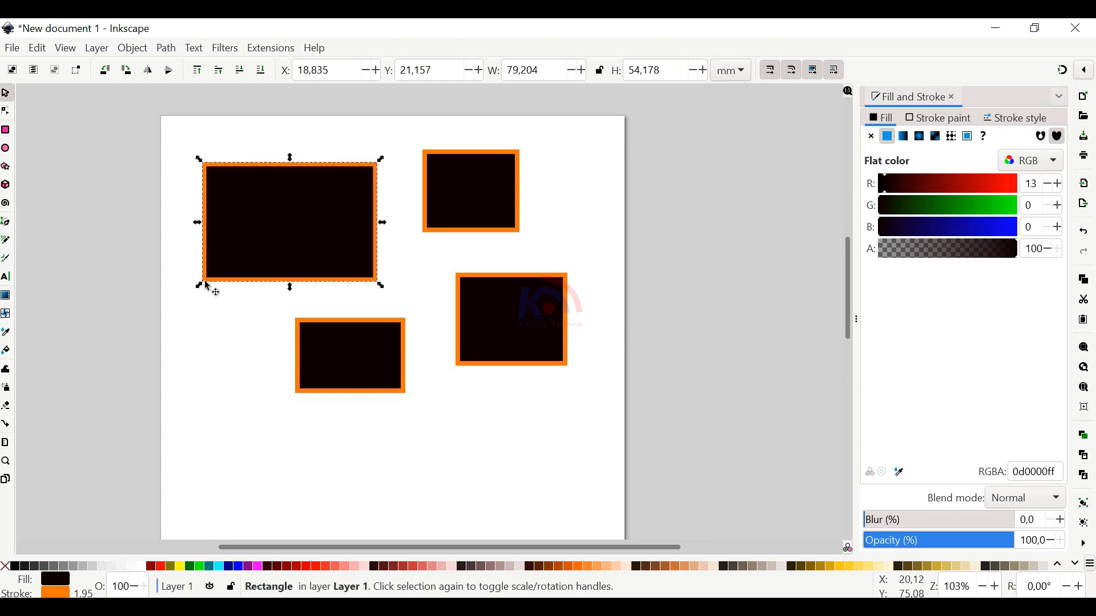
drag(205, 287, 197, 279)
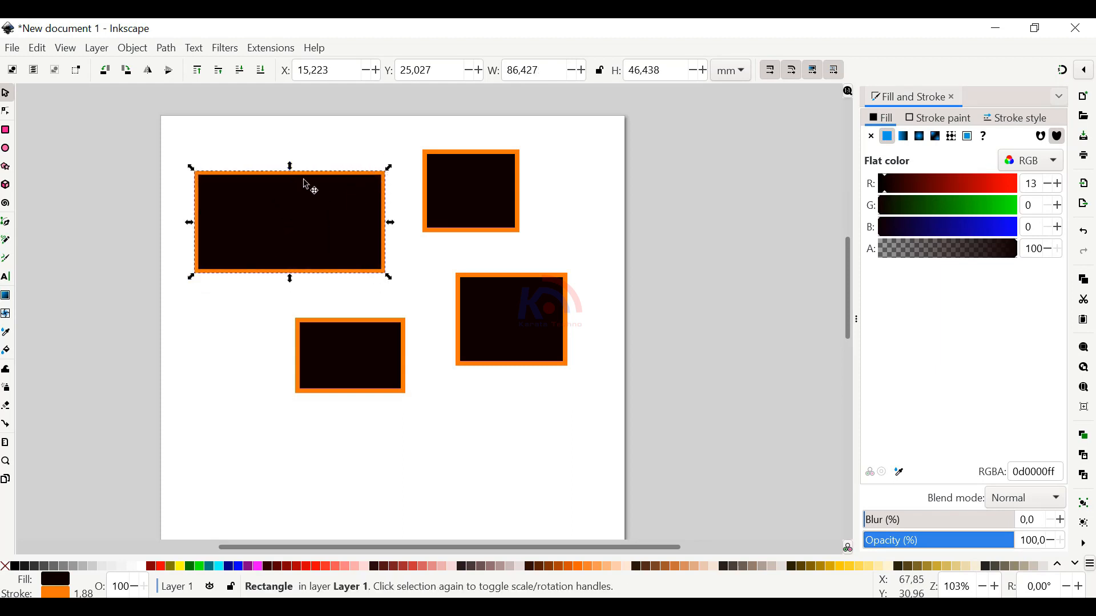
mouse_move(289, 169)
mouse_down()
mouse_move(289, 139)
mouse_move(284, 192)
mouse_move(289, 169)
mouse_up()
Shift the large rectangle's X position up in small increments and back down to 15.423 mm
click(376, 71)
click(376, 70)
click(376, 70)
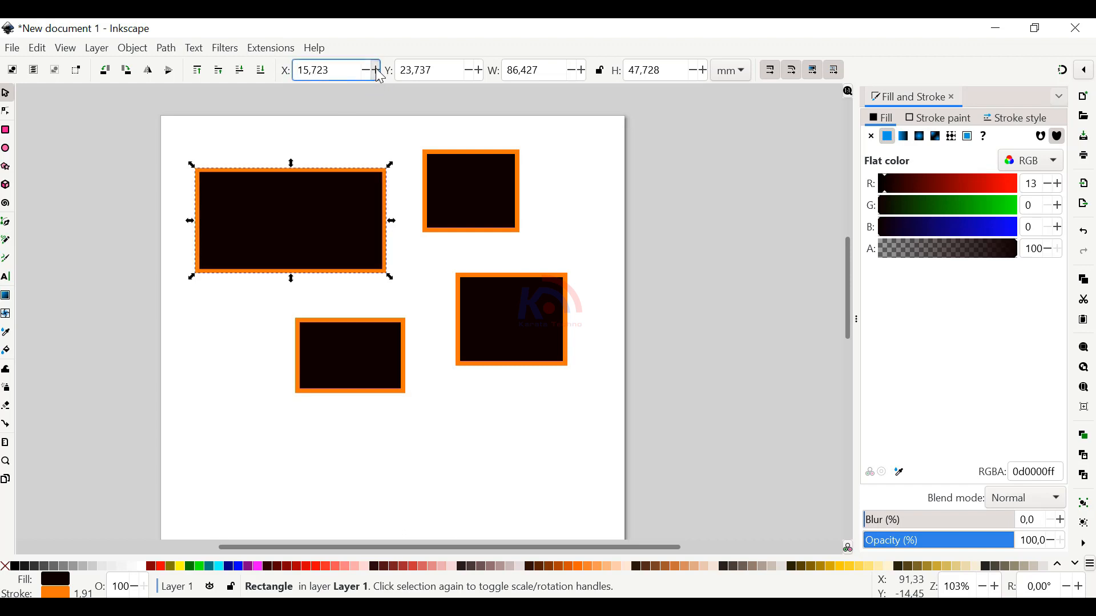
click(377, 70)
click(376, 70)
click(376, 70)
click(376, 70)
click(376, 71)
click(368, 71)
click(368, 71)
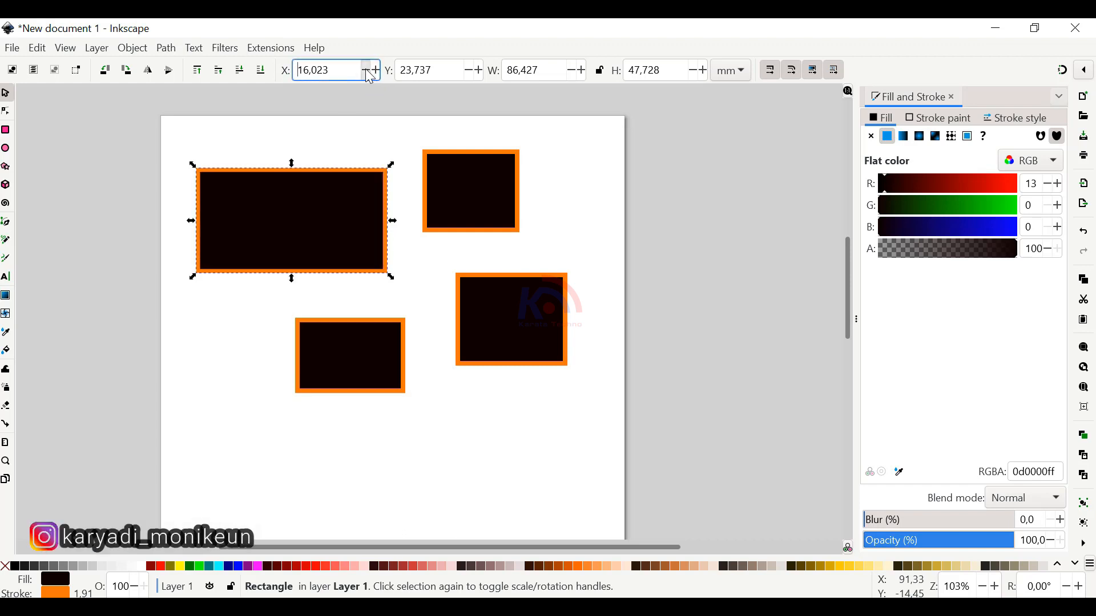
click(368, 71)
click(369, 71)
click(368, 71)
click(368, 71)
click(368, 71)
click(368, 71)
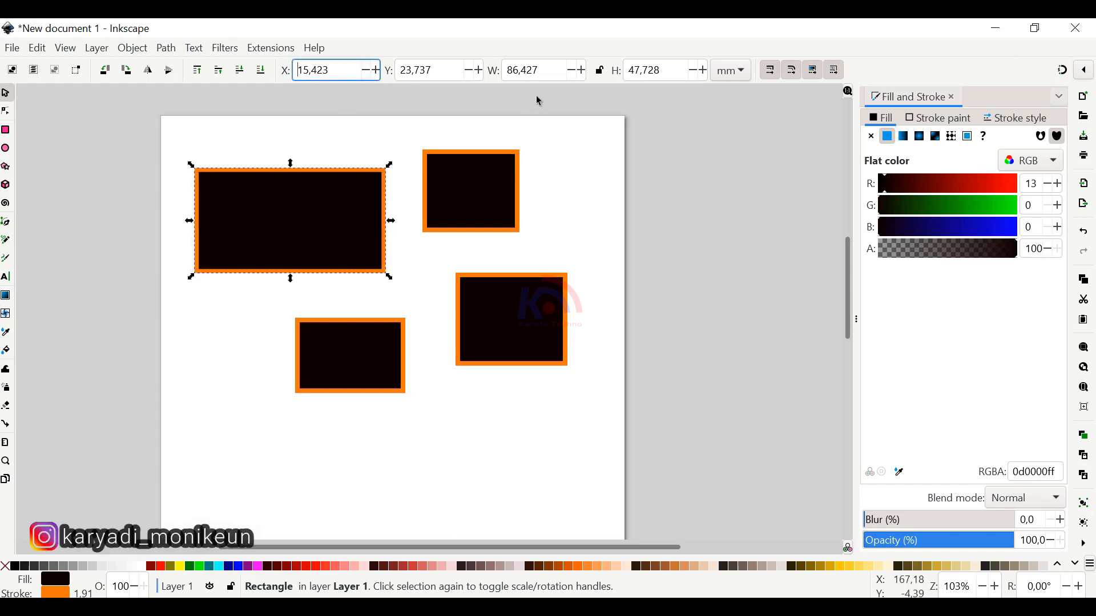
Increase the large rectangle's width incrementally to 90.827 mm and reduce it to 89.827 mm
click(581, 70)
click(582, 71)
click(581, 71)
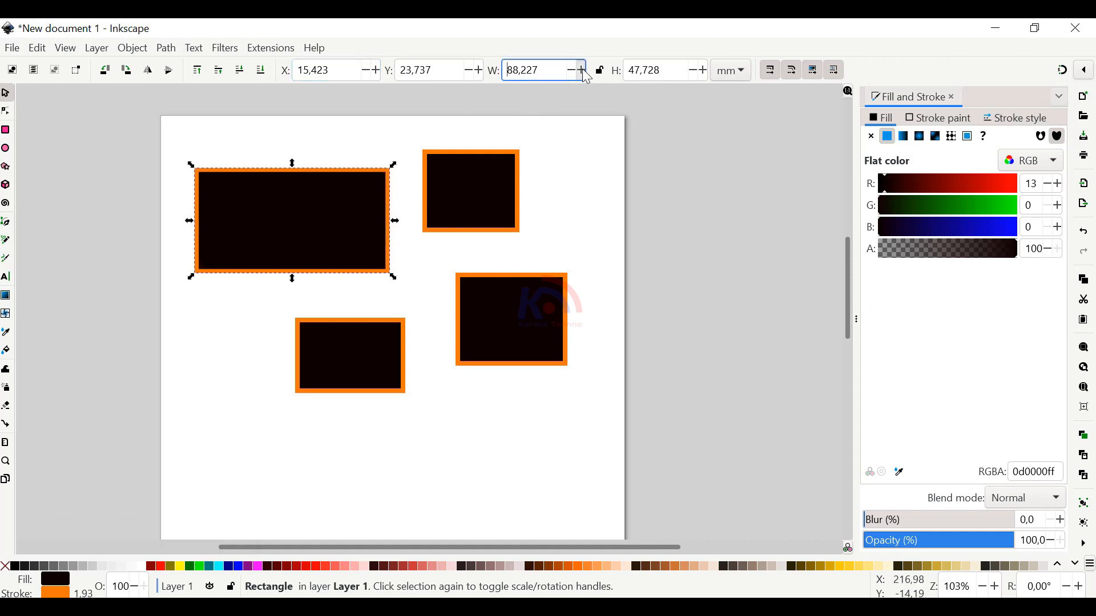
click(581, 70)
drag(553, 73, 487, 70)
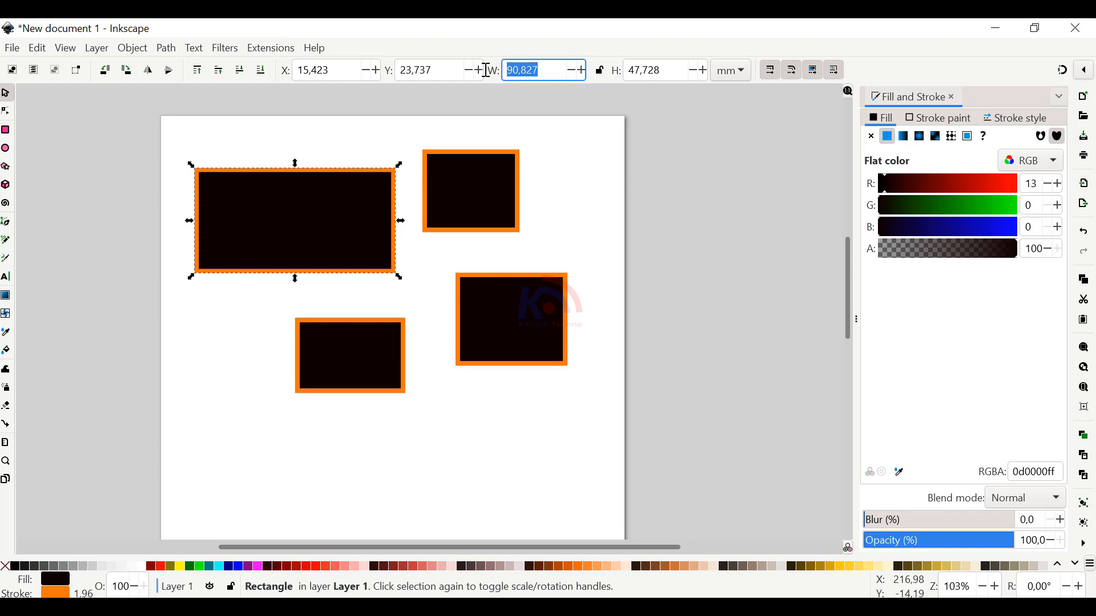
key(Down)
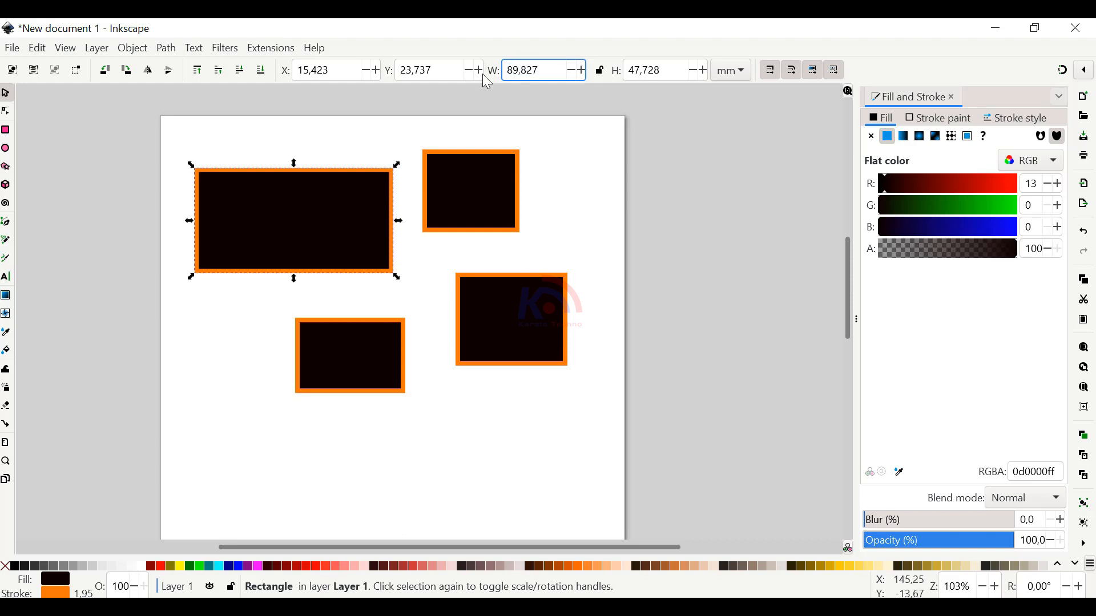
Set the upper-left rectangle's width and height to exactly 50 mm each
drag(551, 70, 494, 69)
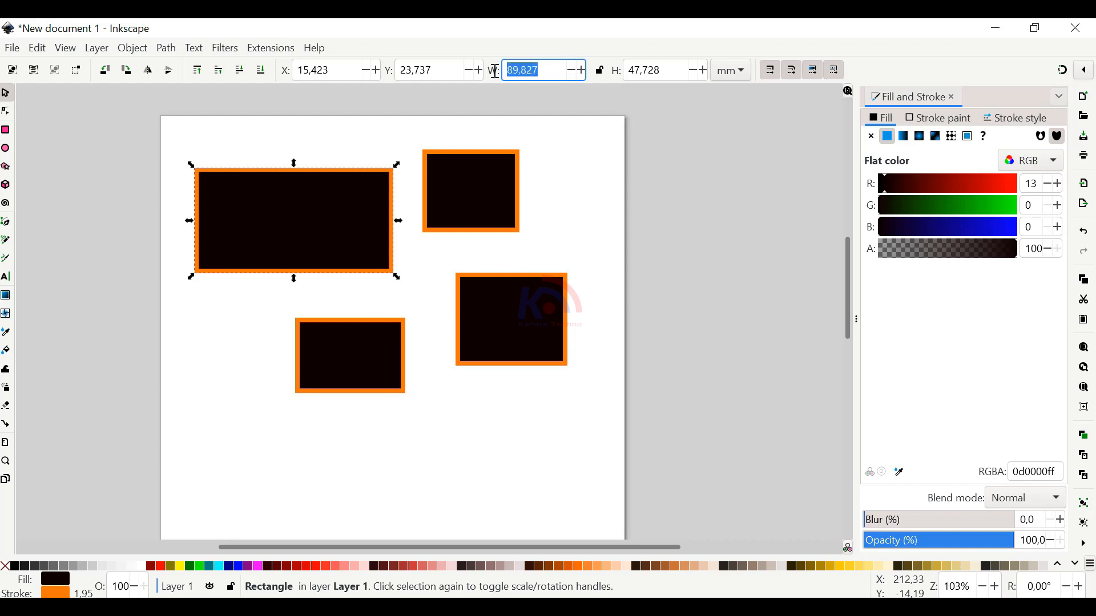
text(5)
key(Tab)
text(5)
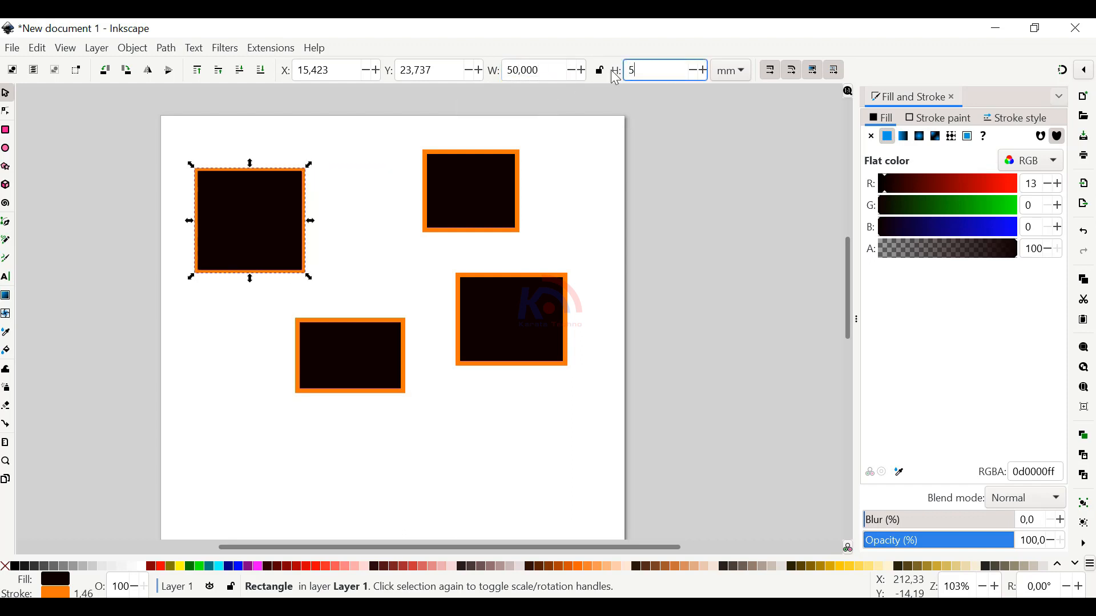
text(0)
key(Return)
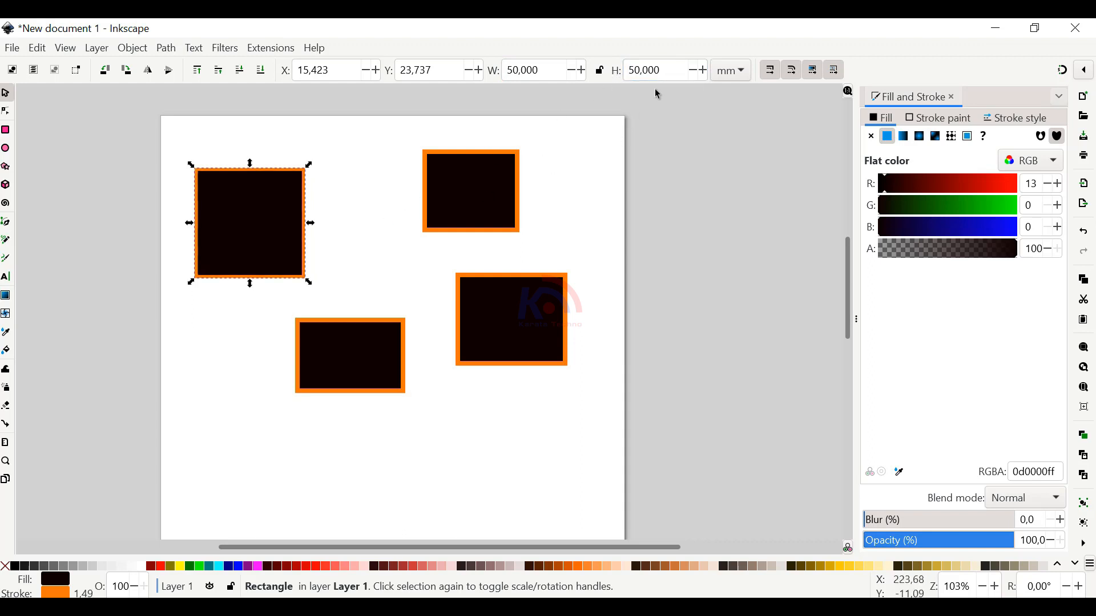
Set the upper-left rectangle's height to 25 mm
click(667, 71)
double_click(667, 71)
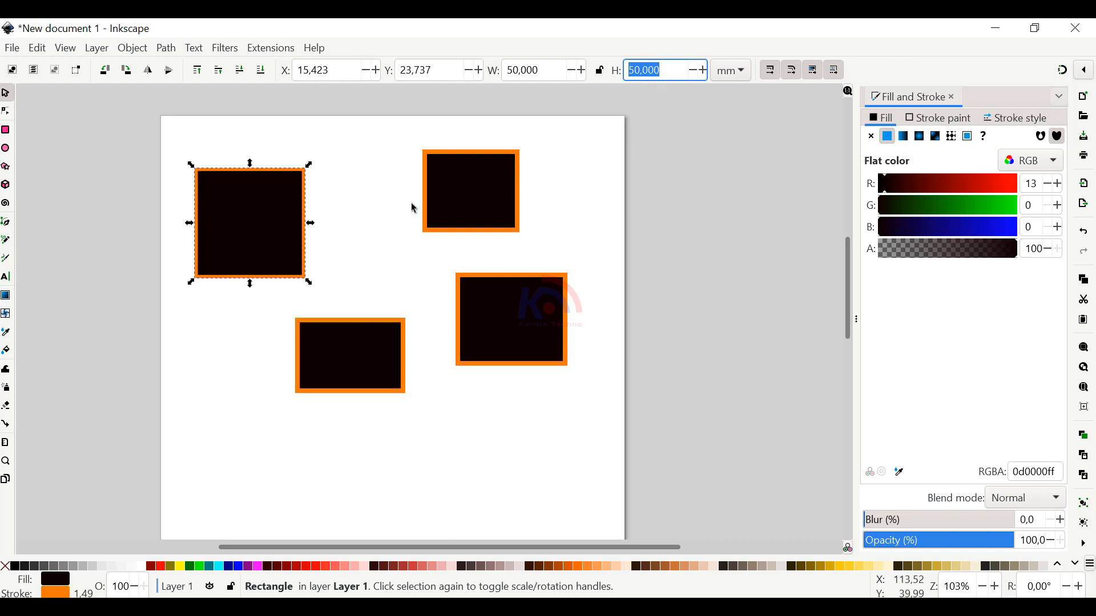
text(25)
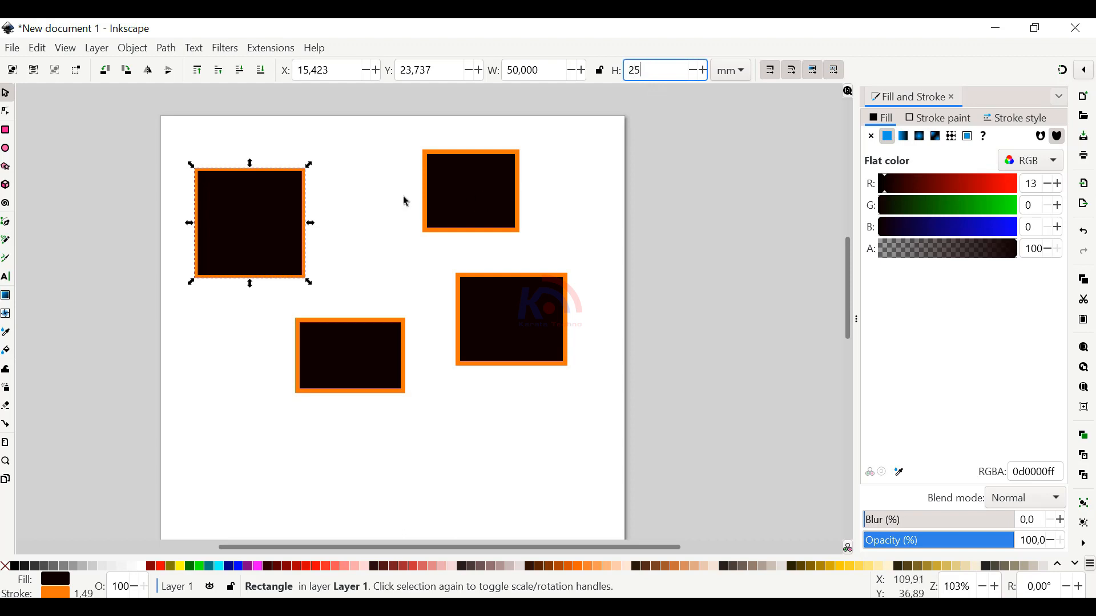
key(Return)
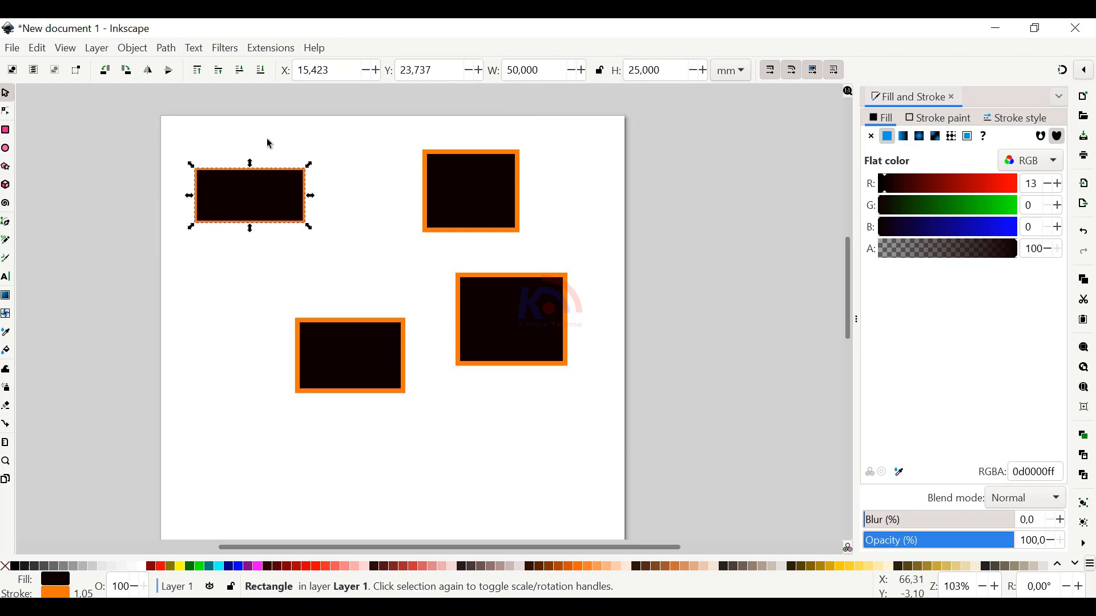
Move the 50 × 25 mm rectangle around the upper-left area and set its X and Y position to 25 mm each
drag(252, 195, 309, 142)
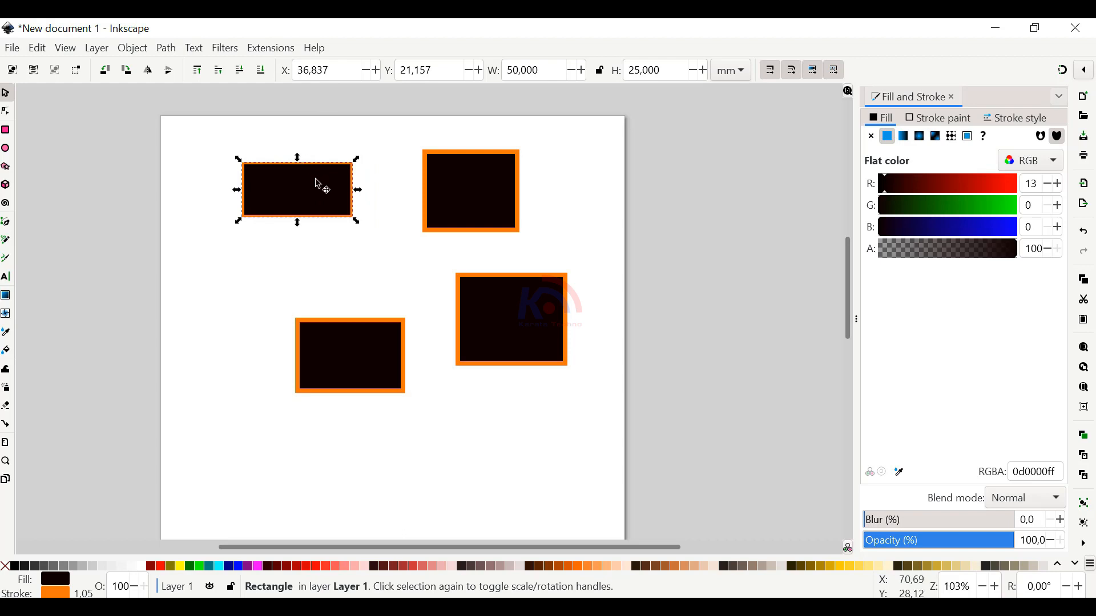
drag(314, 182, 288, 187)
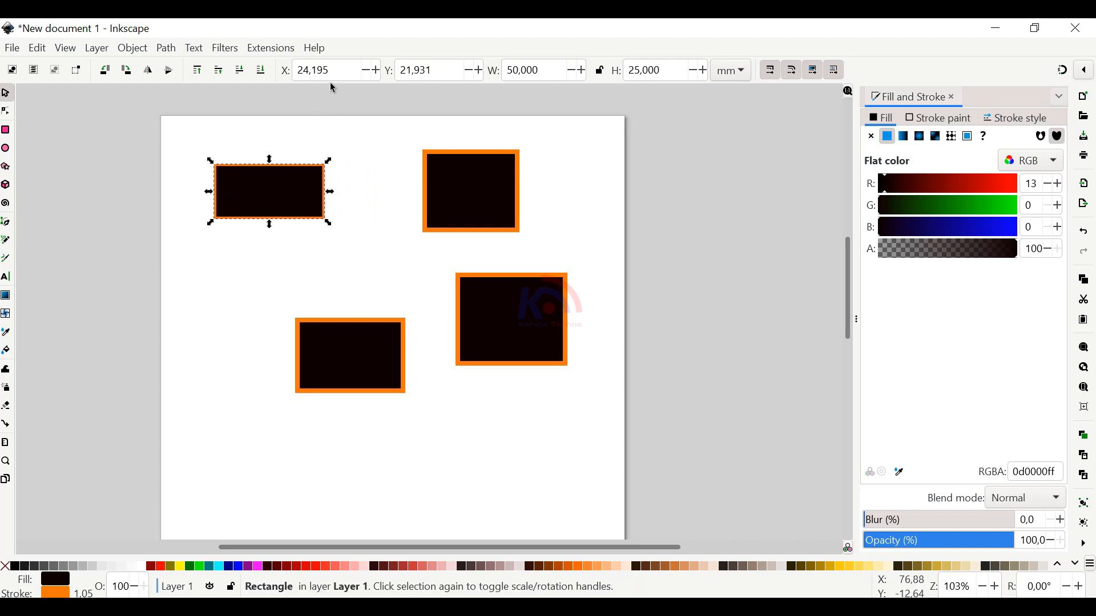
triple_click(337, 68)
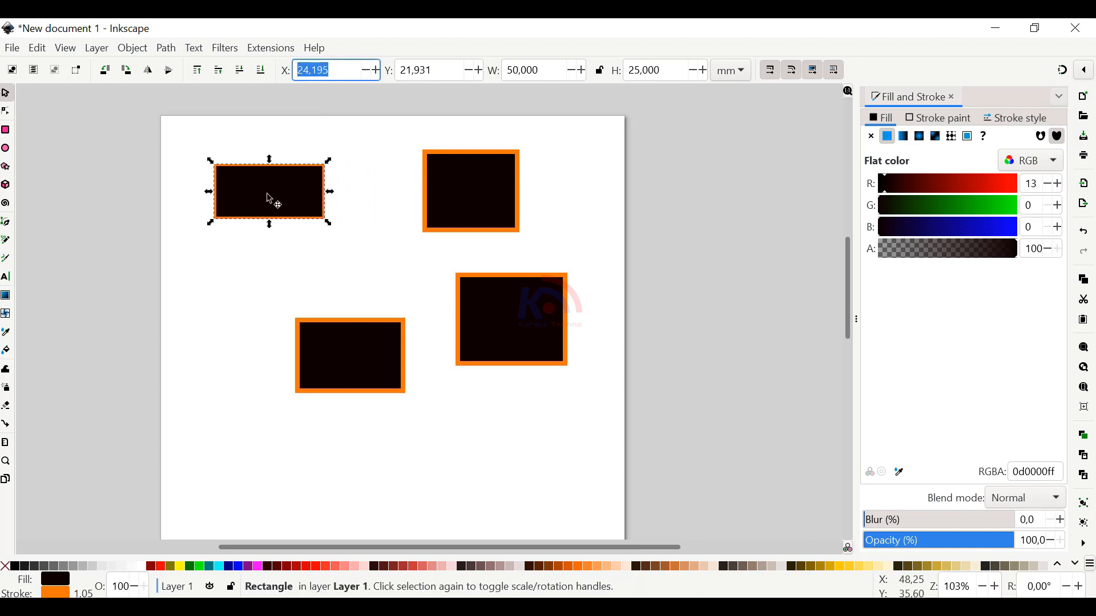
text(25)
key(Return)
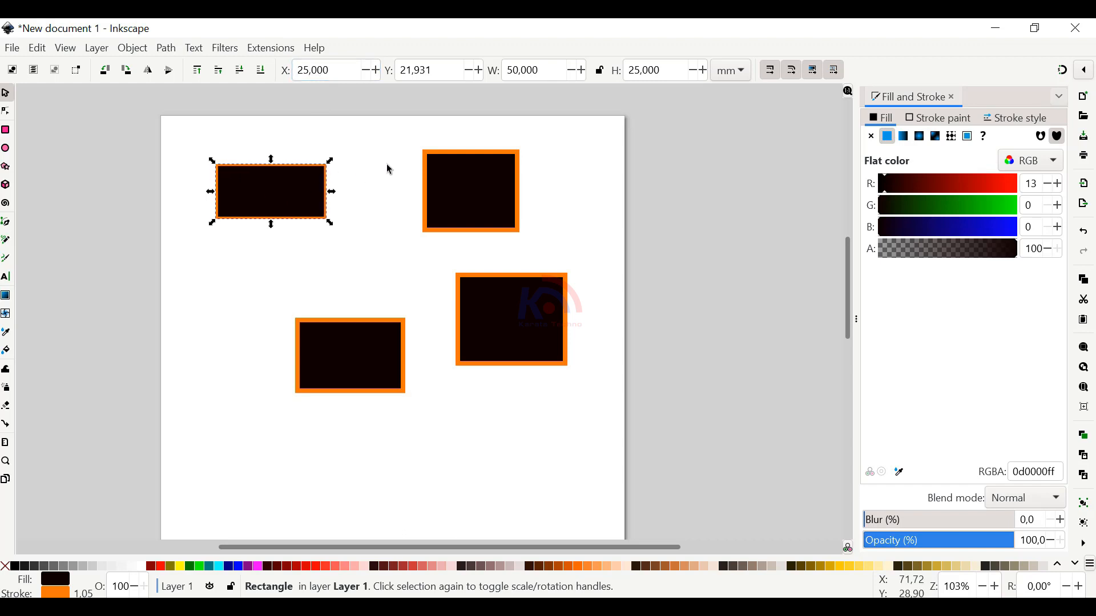
triple_click(427, 81)
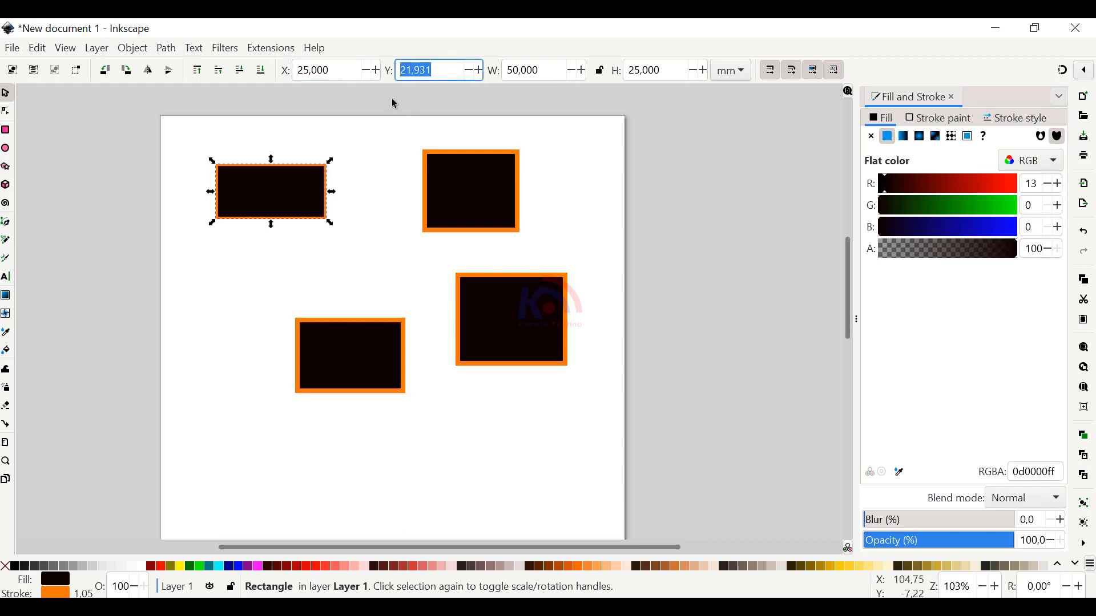
text(25)
key(Return)
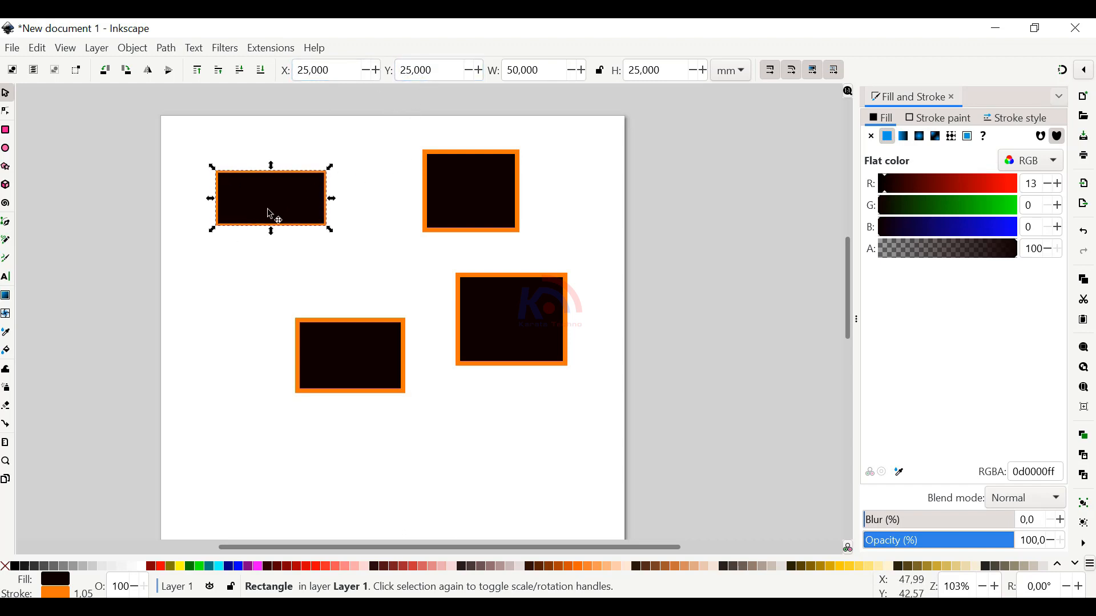
Round the corners of the 50 × 25 mm rectangle with a horizontal radius (Rx) of 5.6 mm
scroll(284, 172, up, 4)
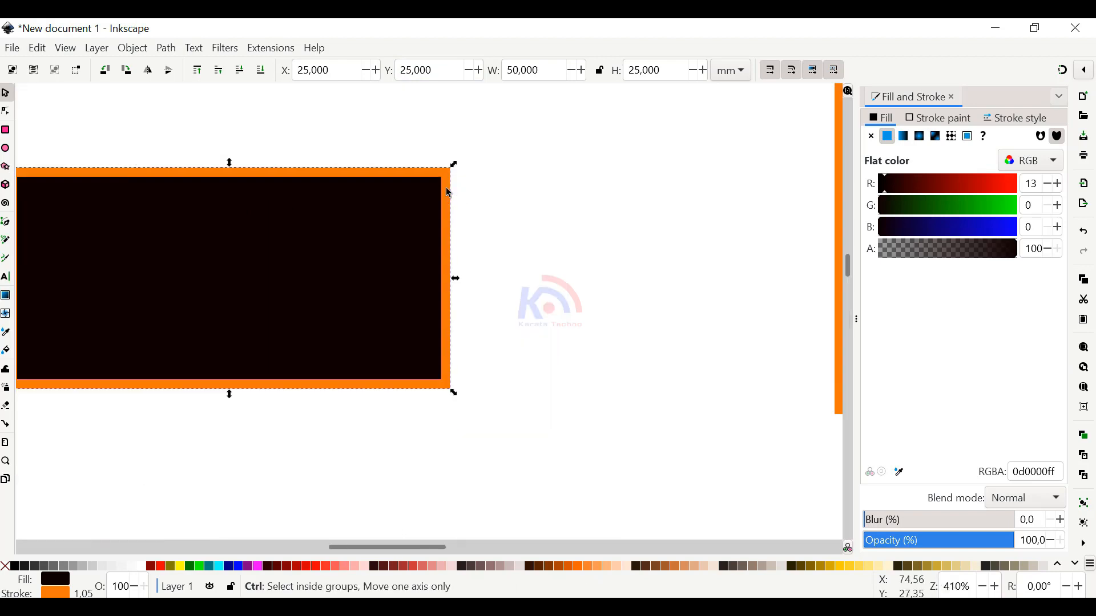
scroll(448, 192, down, 1)
scroll(376, 195, down, 1)
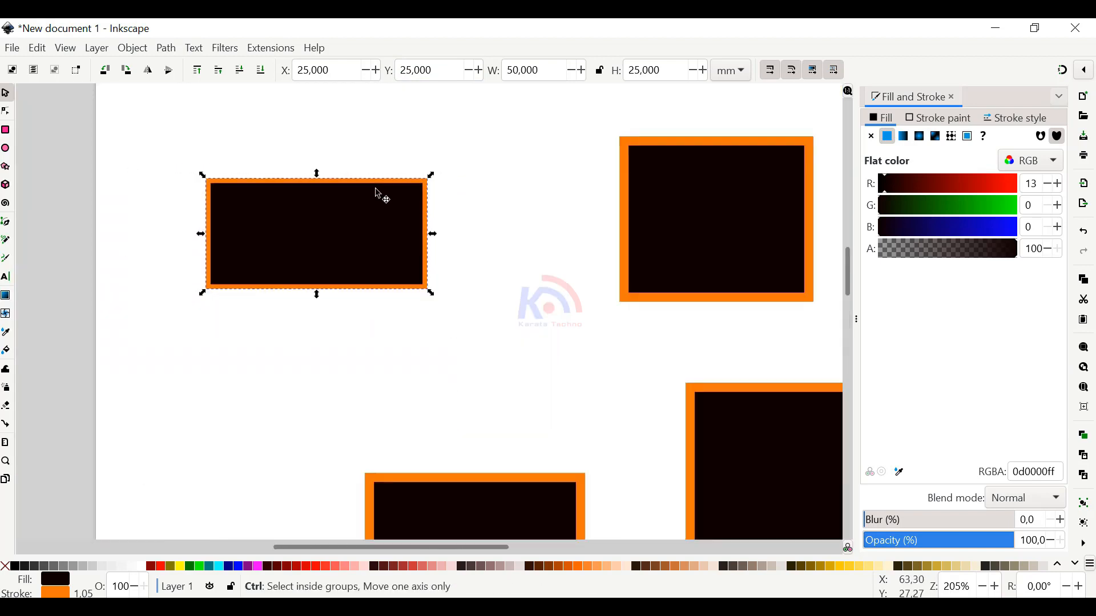
key(r)
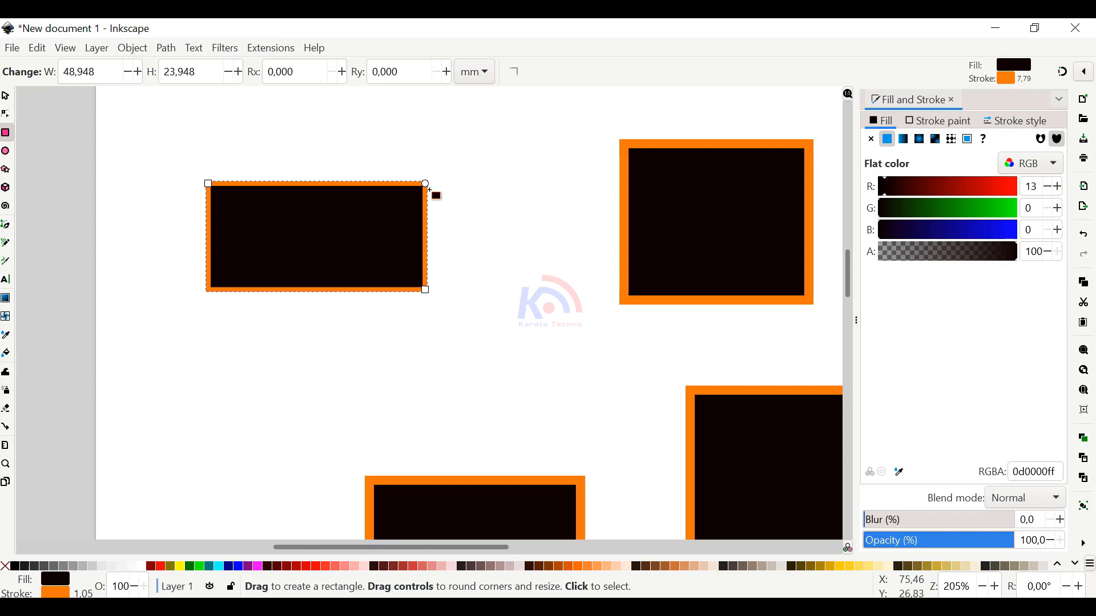
scroll(374, 188, up, 2)
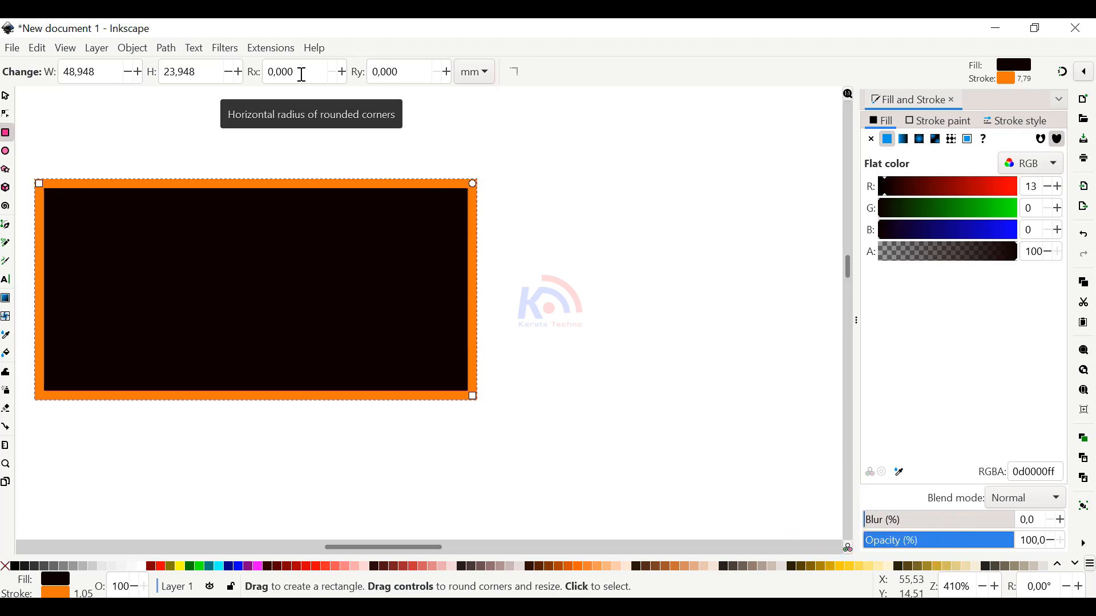
click(342, 72)
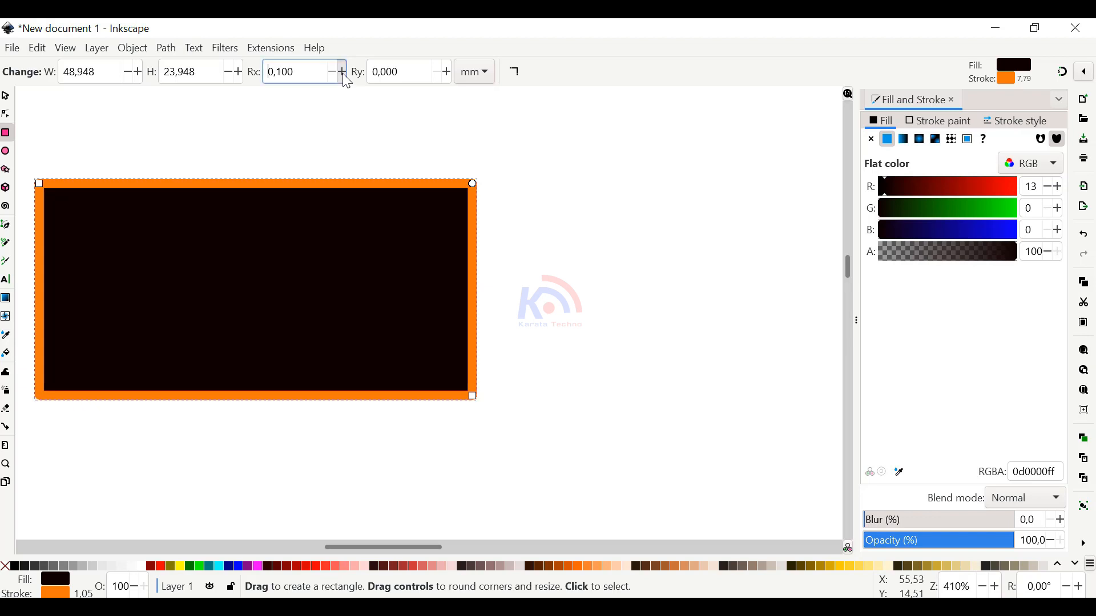
drag(344, 75, 344, 75)
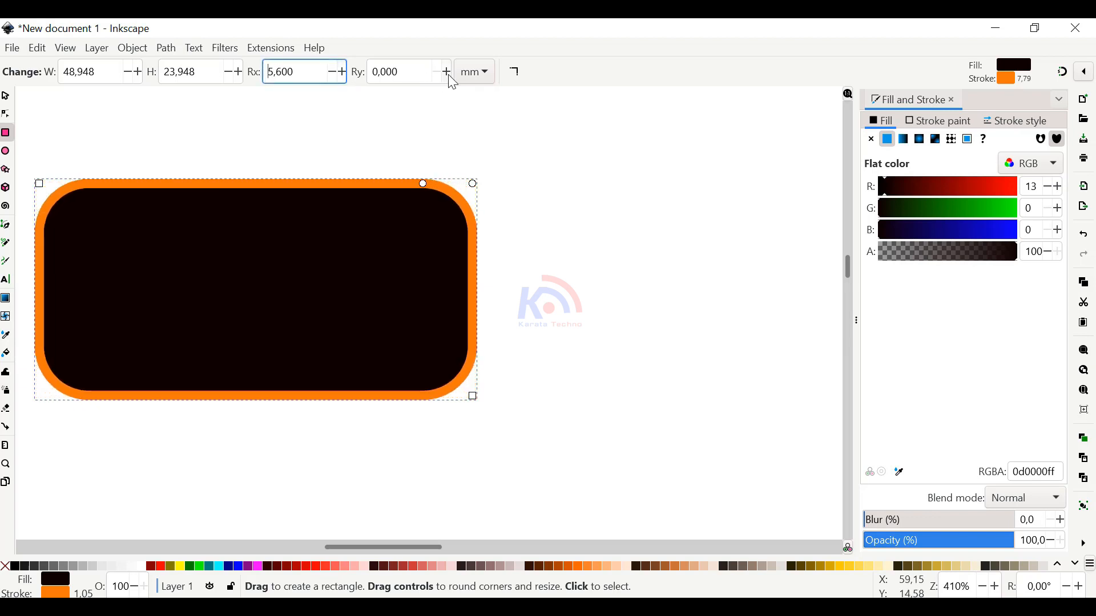
Set the 50 × 25 mm rectangle's vertical corner radius (Ry) to 7.5 mm and adjust its horizontal radius (Rx) to about 7.5 mm
drag(448, 74, 440, 81)
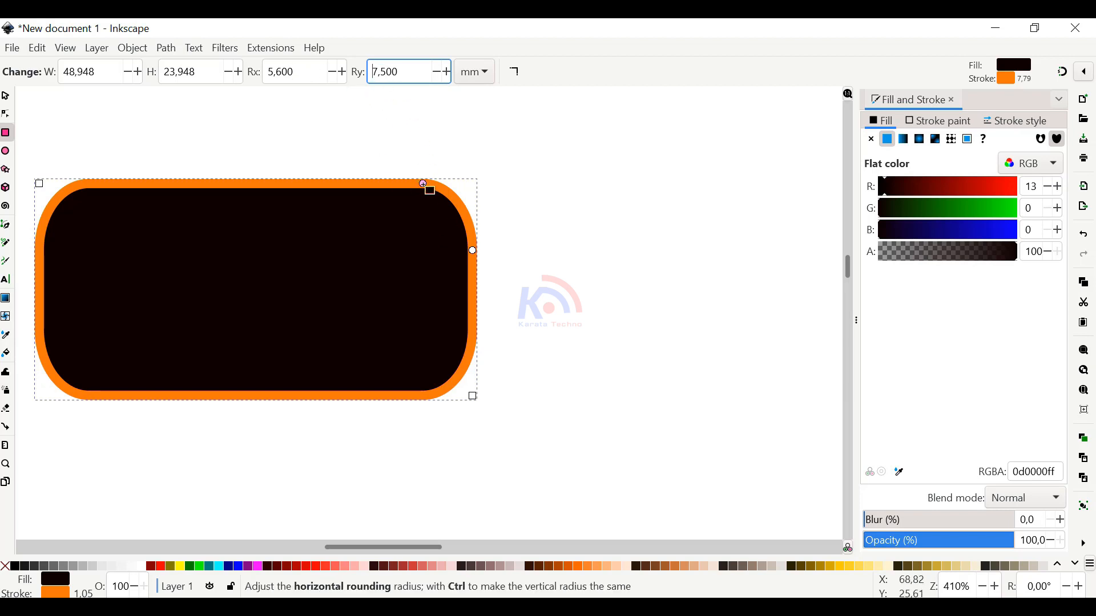
drag(423, 184, 409, 183)
scroll(407, 184, up, 2)
scroll(406, 184, up, 2)
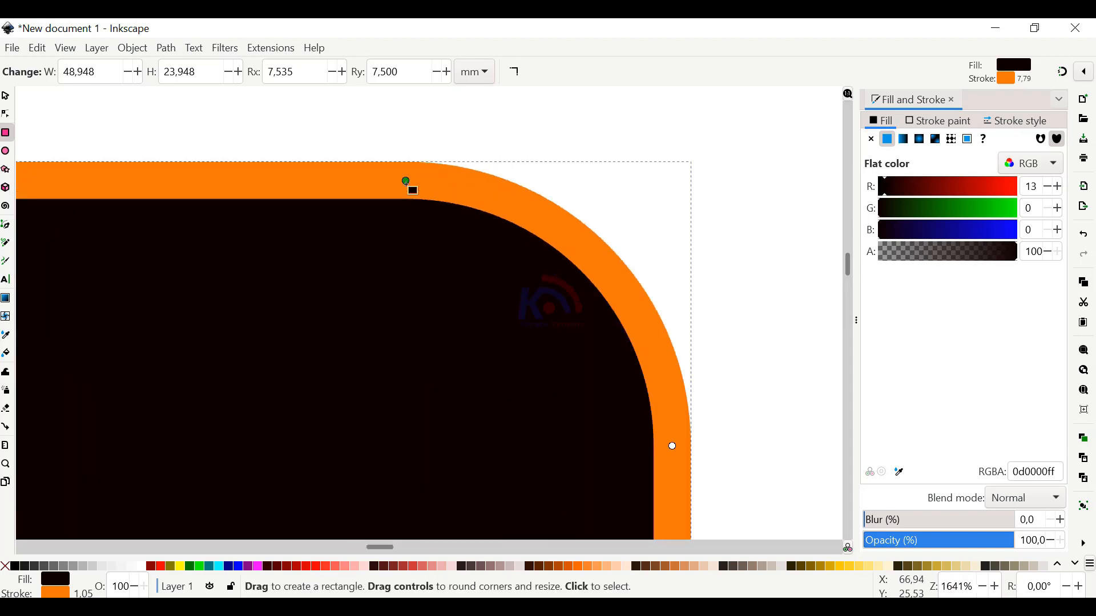
Try larger corner rounding on the 50 × 25 mm rectangle and reduce it to radii of about 5.9 mm horizontally and 7.3 mm vertically
scroll(407, 184, down, 2)
drag(405, 183, 295, 184)
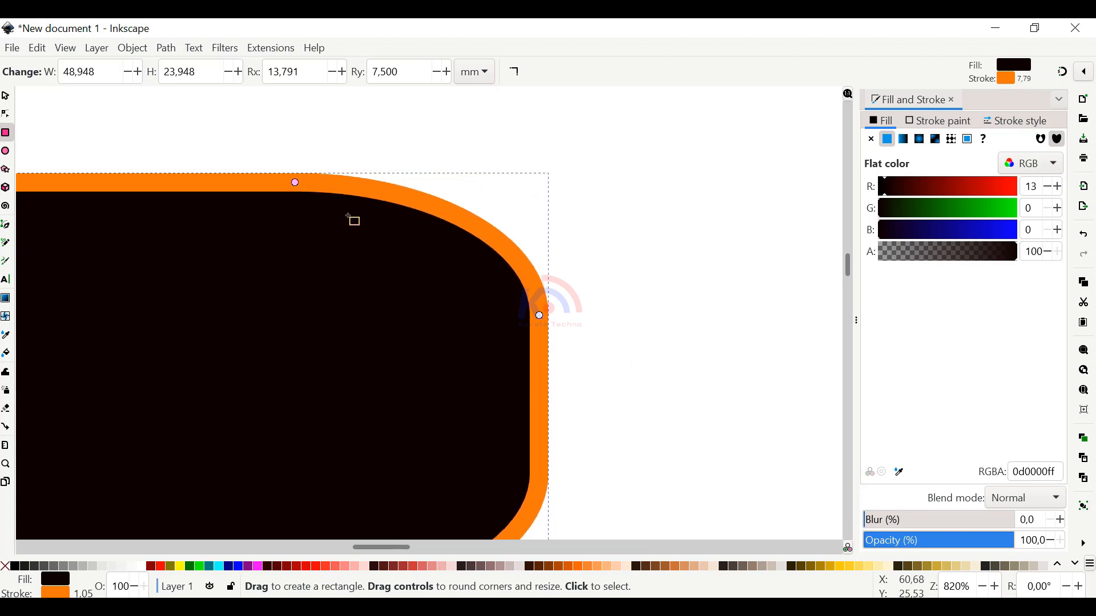
drag(540, 317, 536, 390)
scroll(491, 321, down, 3)
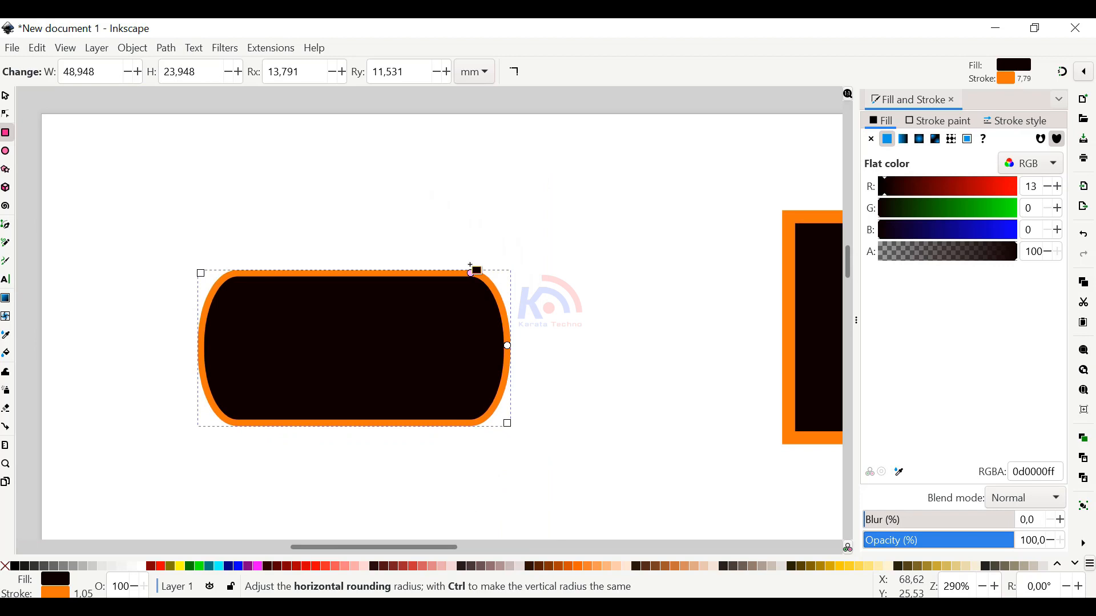
drag(472, 266, 472, 270)
drag(508, 347, 507, 315)
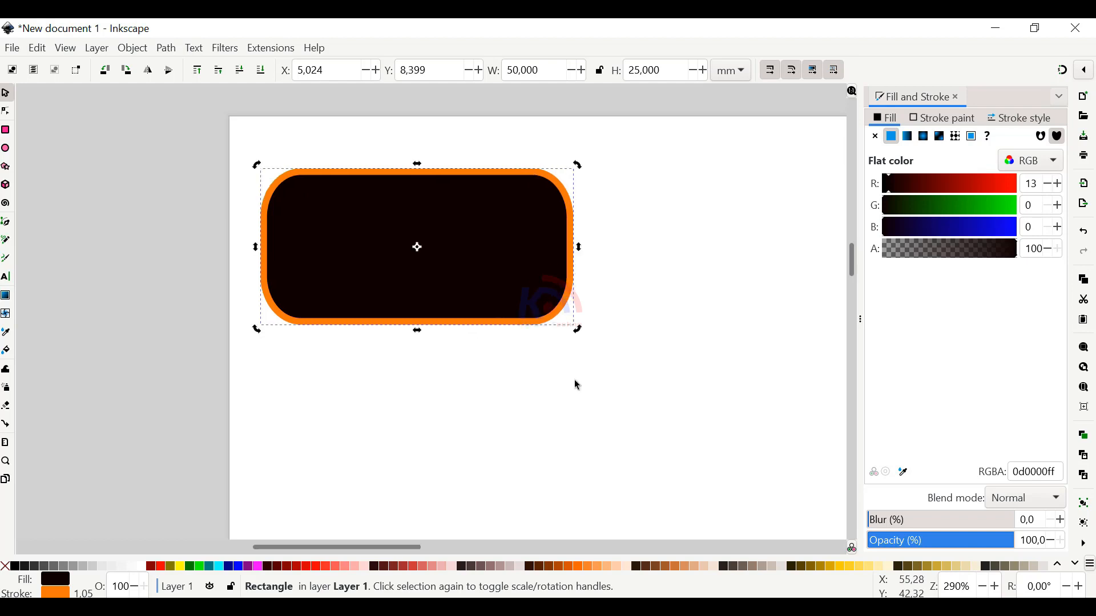
Duplicate the rounded rectangle and place the copy just below the original at about X 5.9 mm, Y 37.5 mm
click(574, 379)
click(532, 319)
key(ctrl)
drag(483, 250, 486, 425)
drag(482, 424, 473, 347)
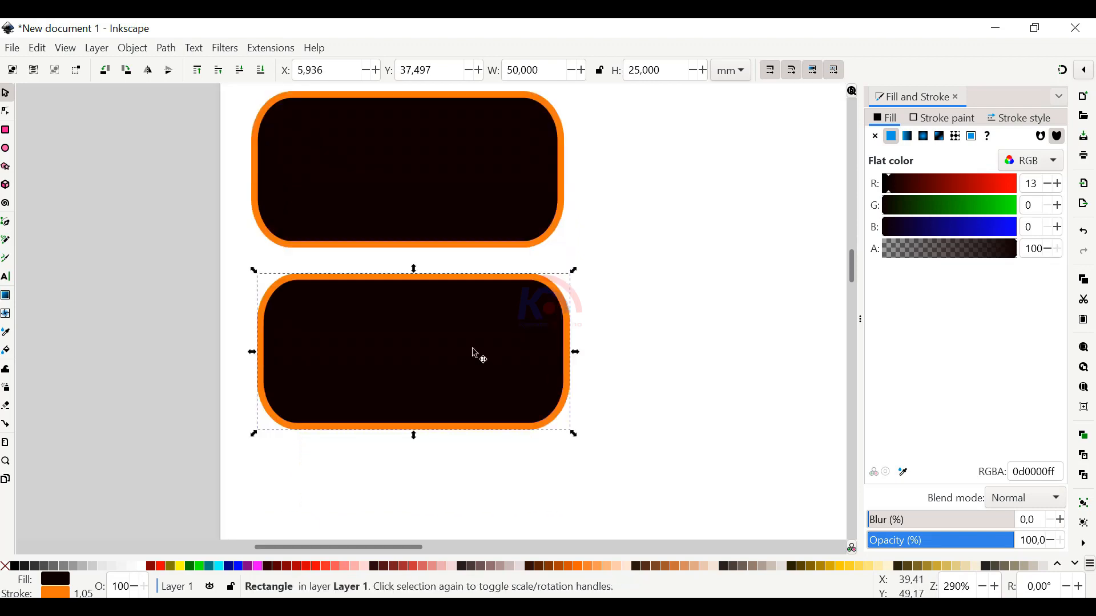
Round the lower copy into a full ellipse with radii of about 24.5 × 12 mm, and ease the rounding back slightly
click(507, 344)
key(r)
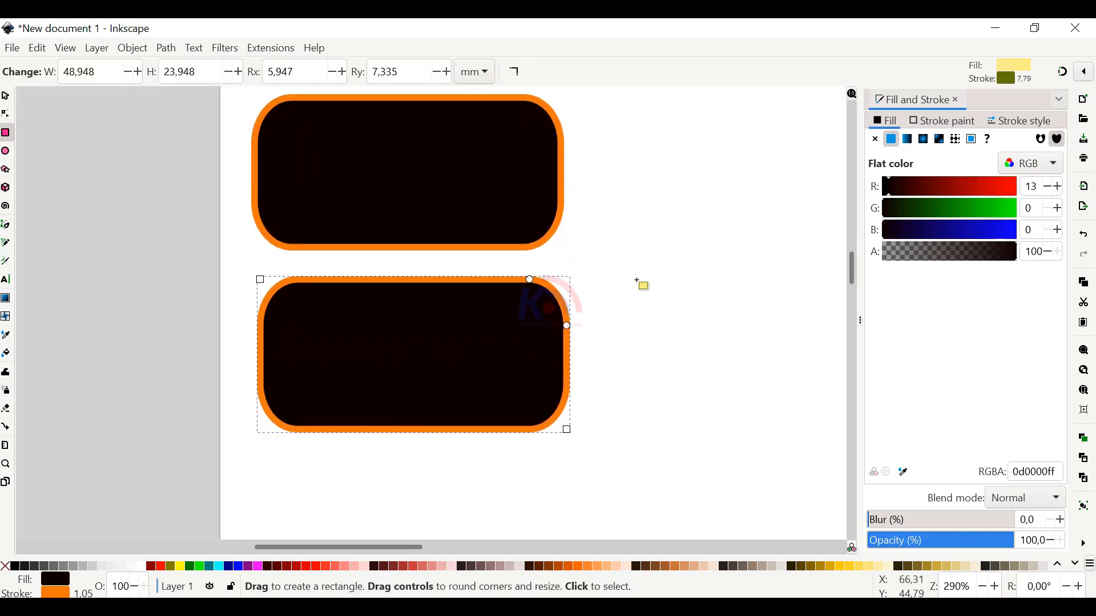
key(s)
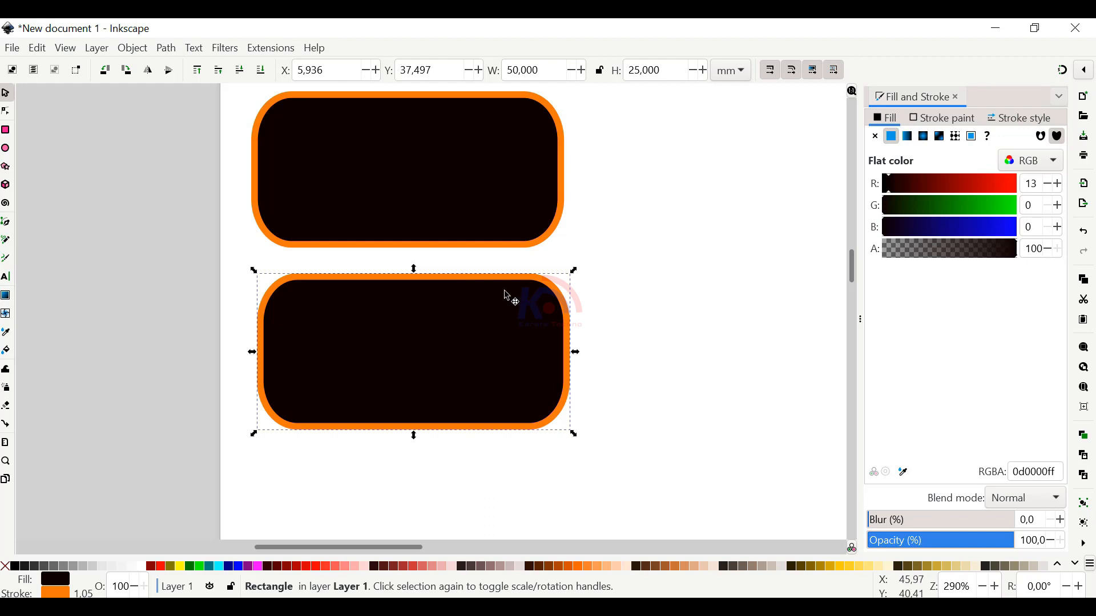
key(r)
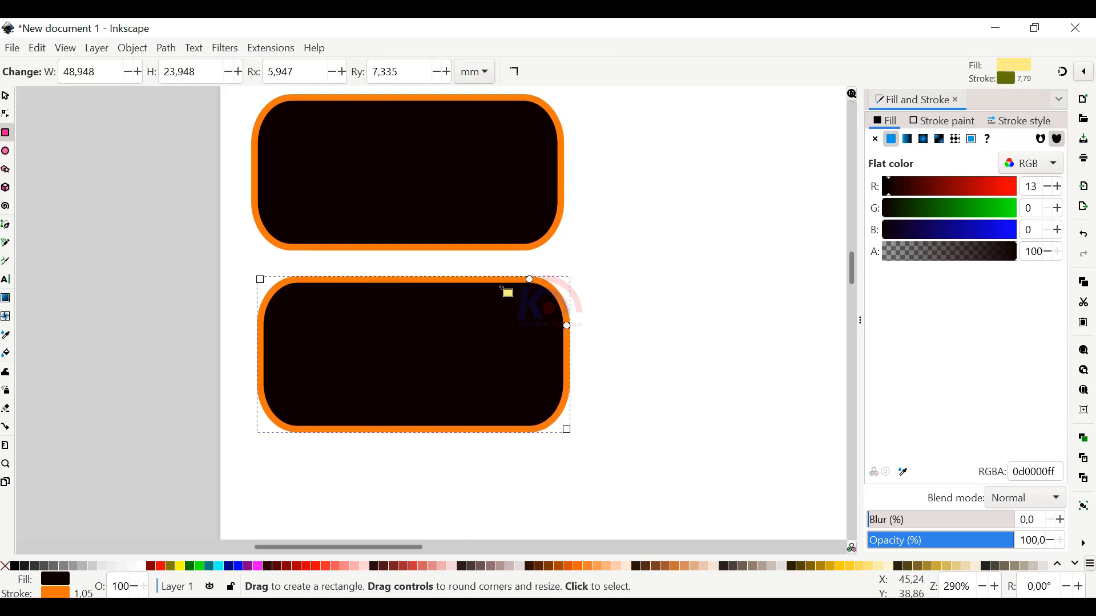
drag(530, 280, 414, 280)
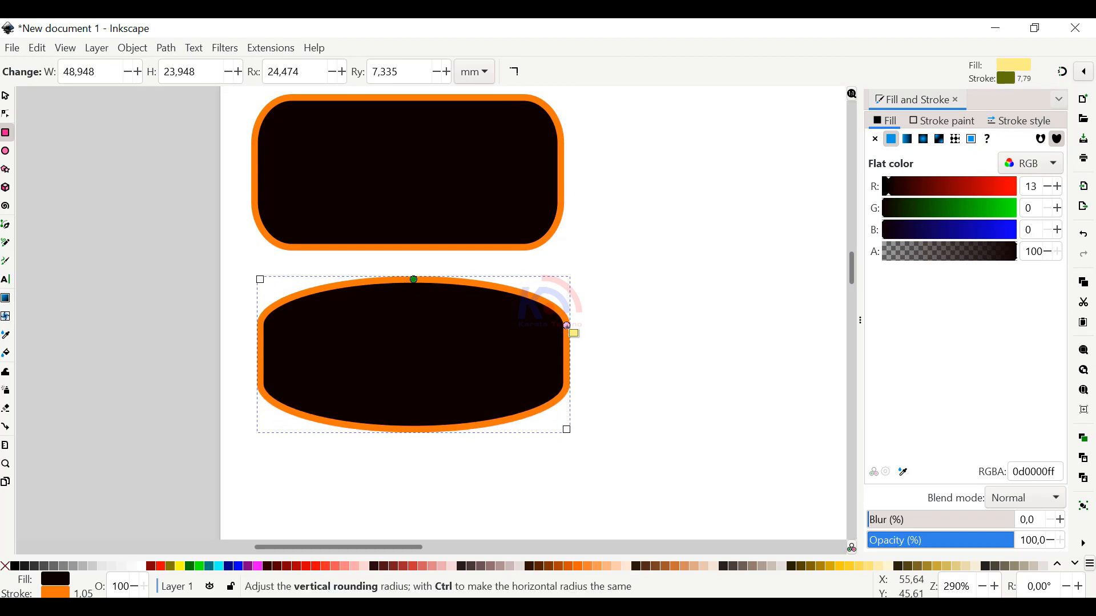
drag(566, 327, 562, 391)
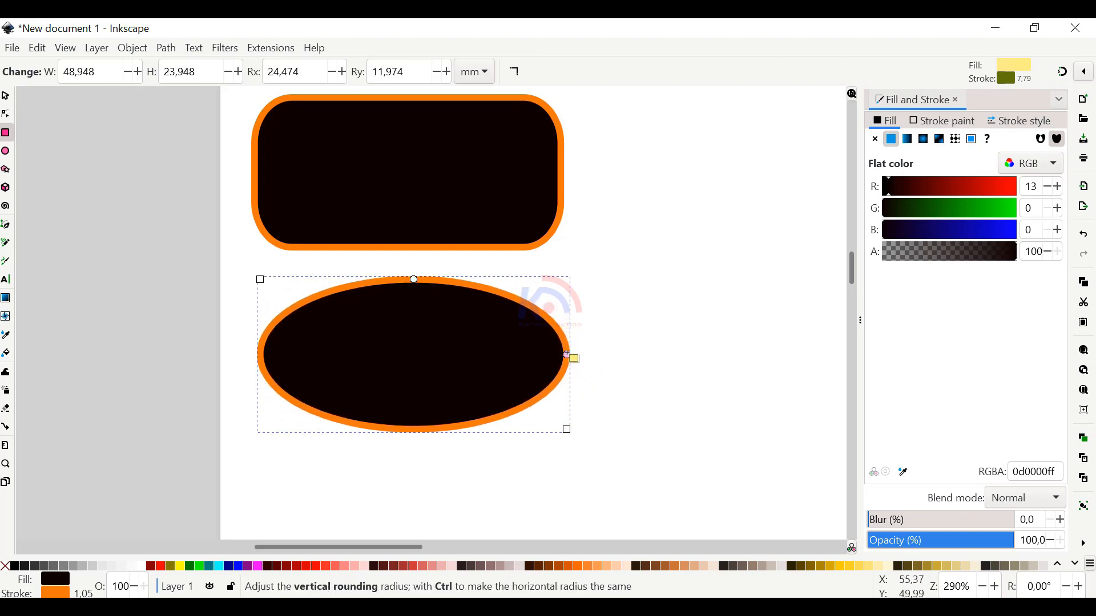
key(s)
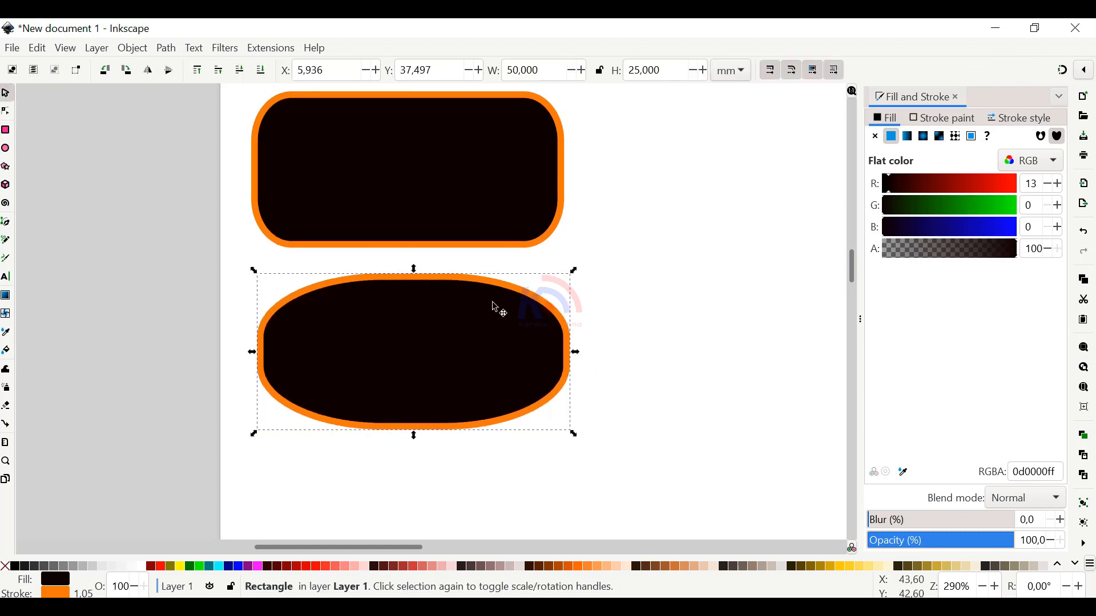
Move one square-cornered rectangle to the page's upper right, about X 125.2, Y 11.5 mm, and another to the lower right, about X 127.7, Y 90.5 mm
scroll(761, 304, down, 2)
drag(655, 258, 554, 237)
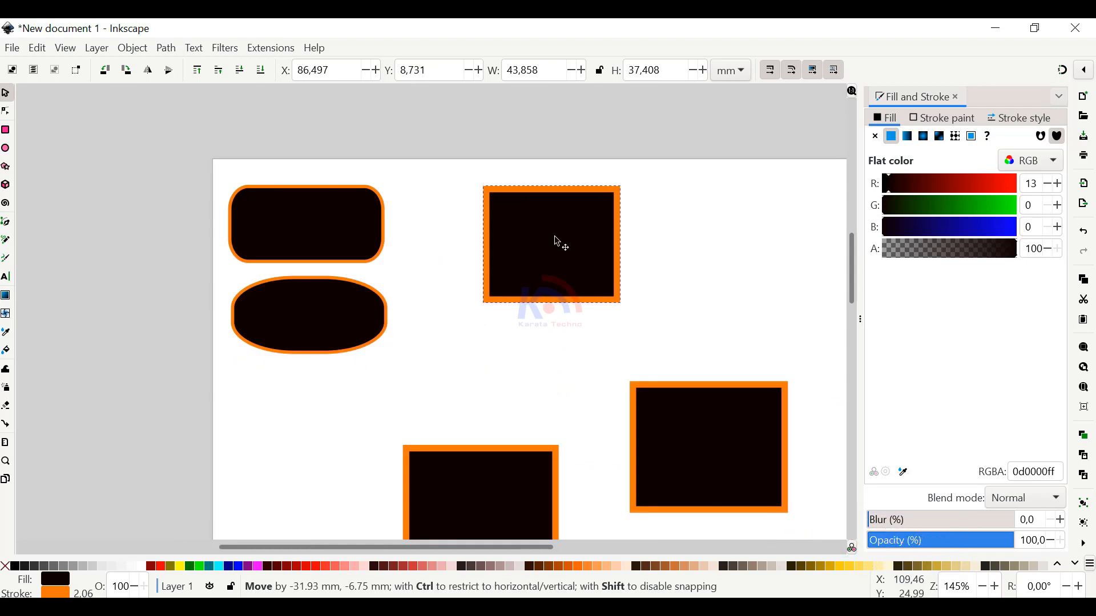
drag(558, 240, 677, 240)
drag(727, 459, 709, 519)
scroll(677, 281, down, 2)
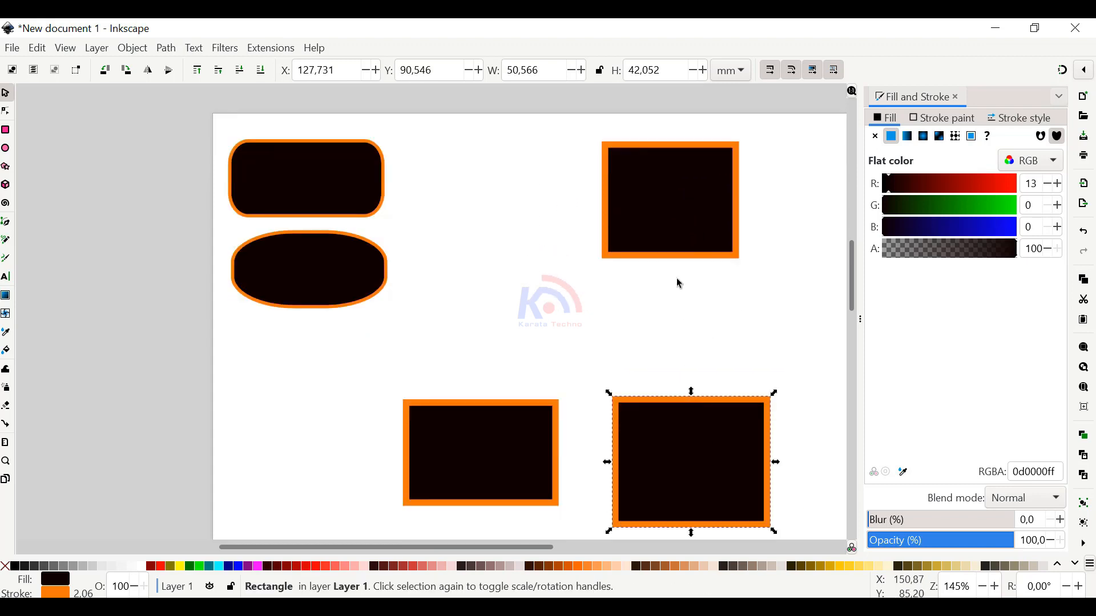
click(678, 201)
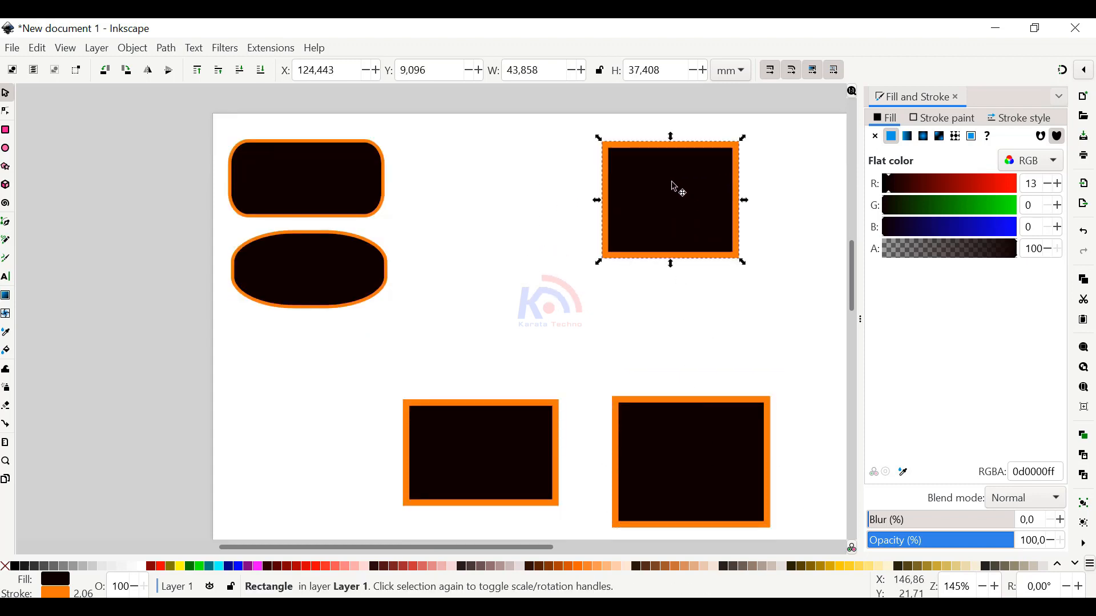
drag(674, 184, 705, 215)
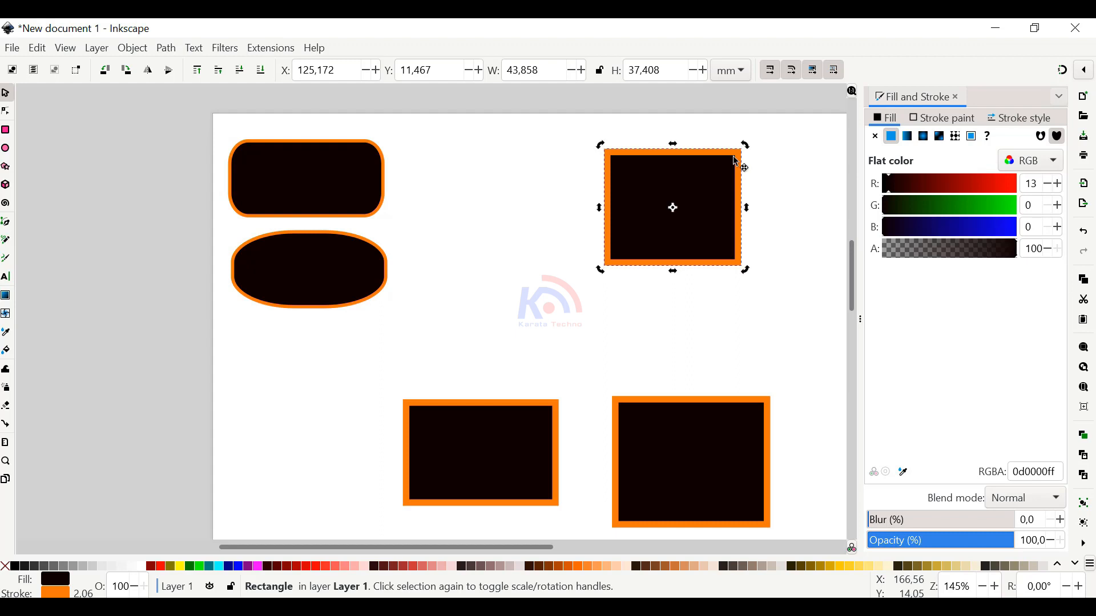
Round the corners of the page's upper-right rectangle with radii of about 5.6 mm horizontally and 8.5 mm vertically
key(r)
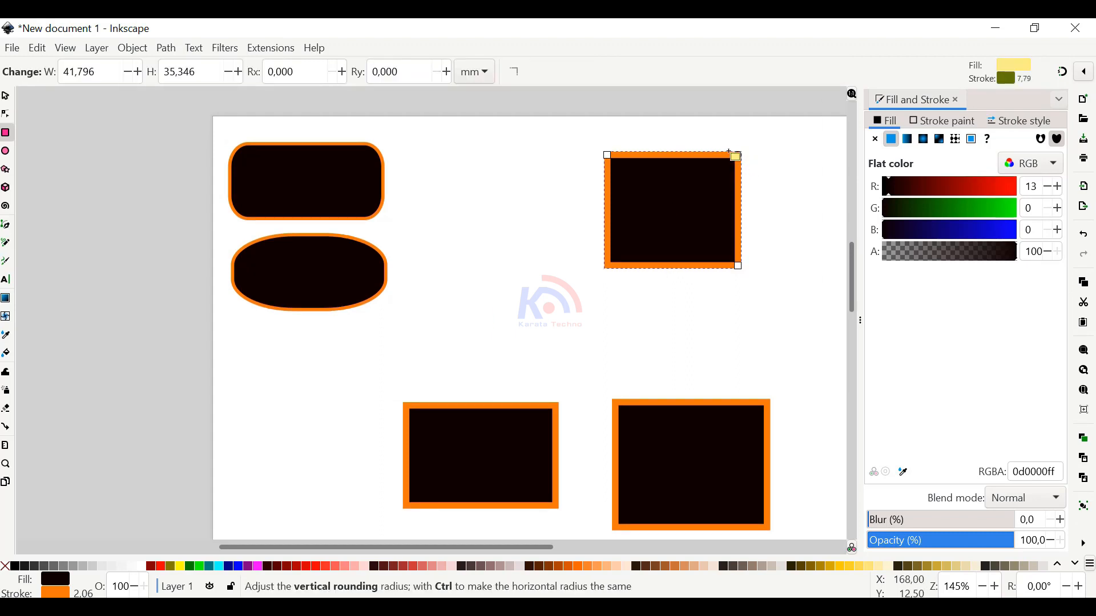
ctrl+scroll(730, 151, up, 4)
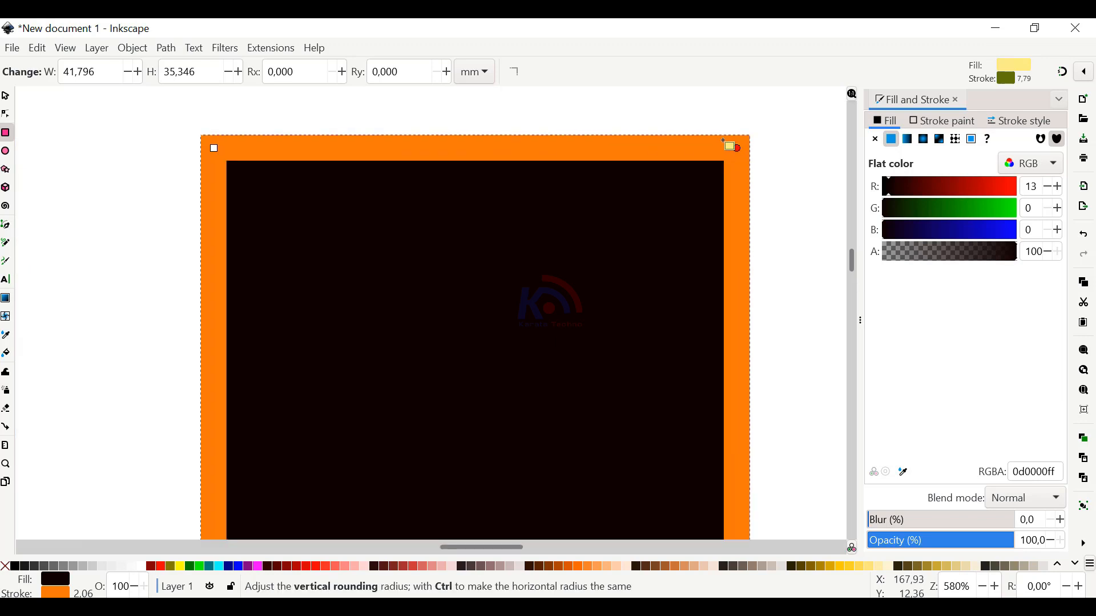
drag(670, 132, 668, 182)
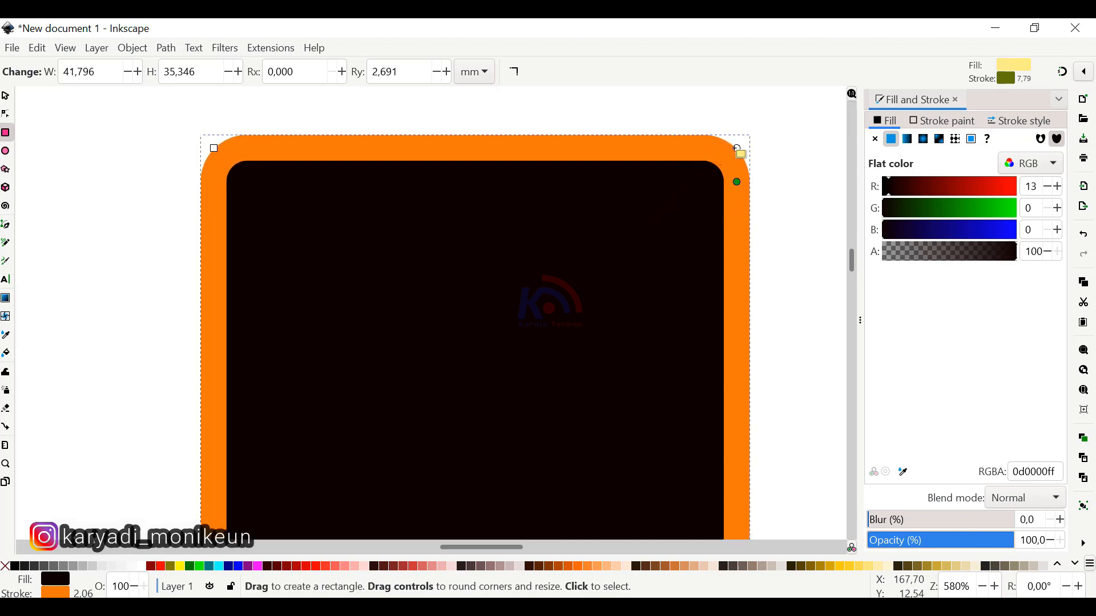
drag(737, 148, 714, 139)
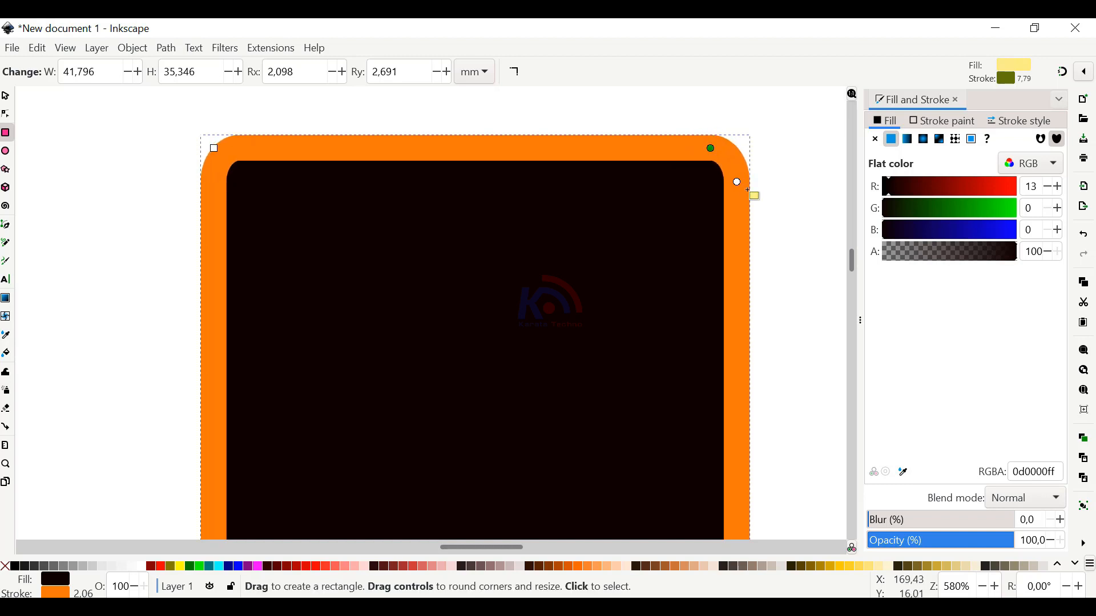
drag(738, 183, 742, 216)
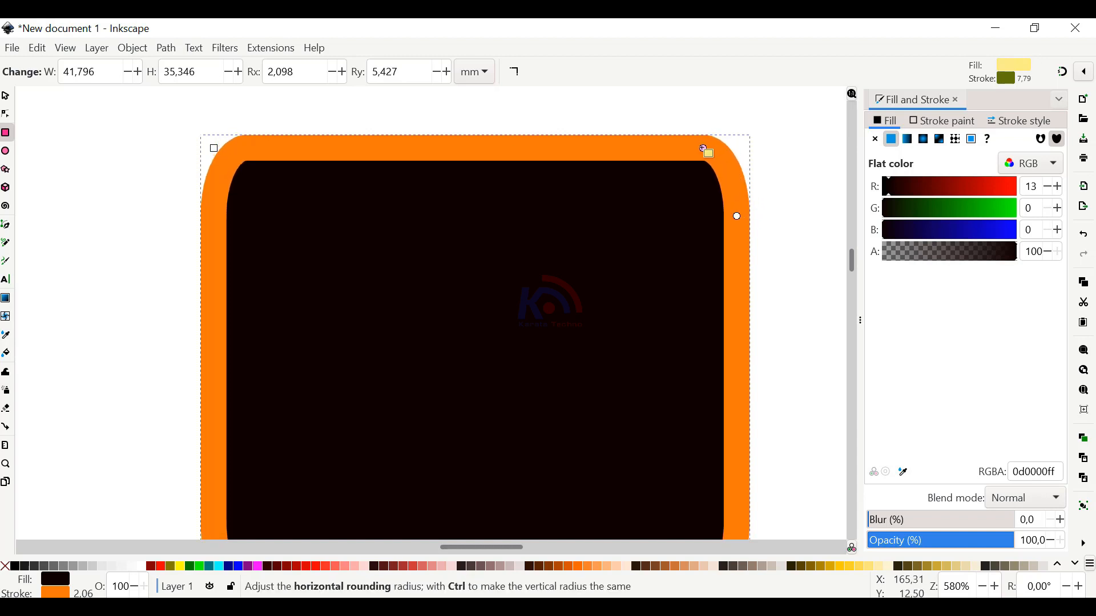
scroll(668, 243, down, 4)
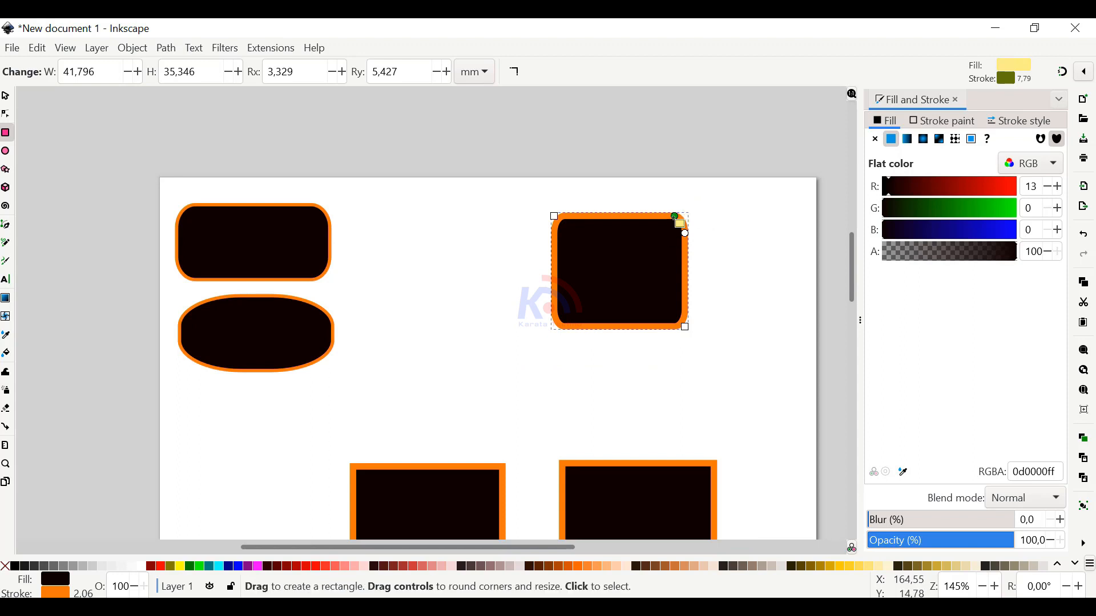
click(659, 216)
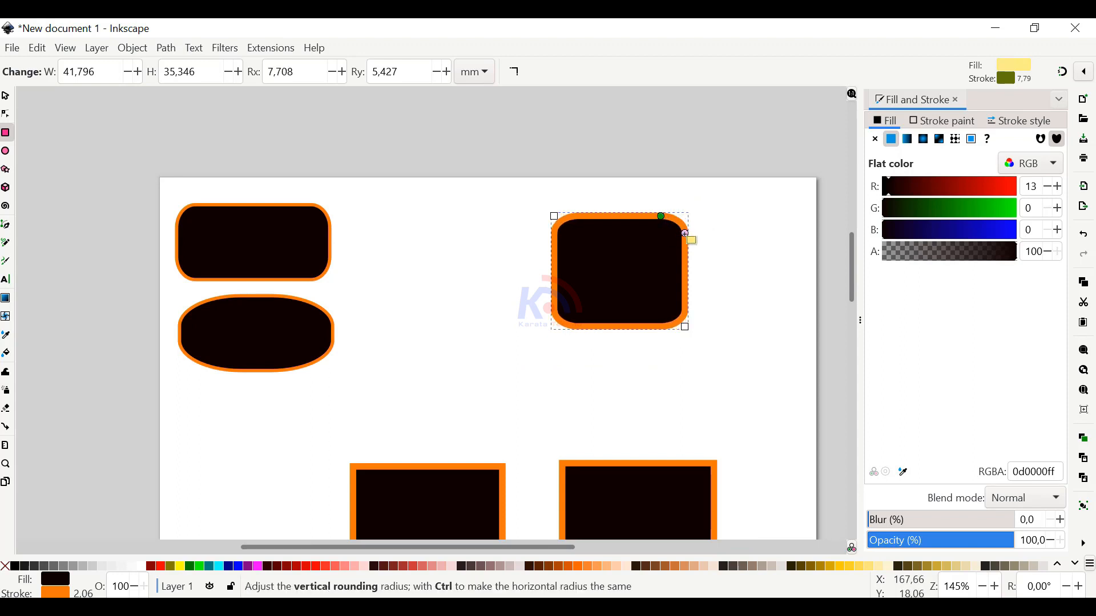
drag(685, 233, 685, 243)
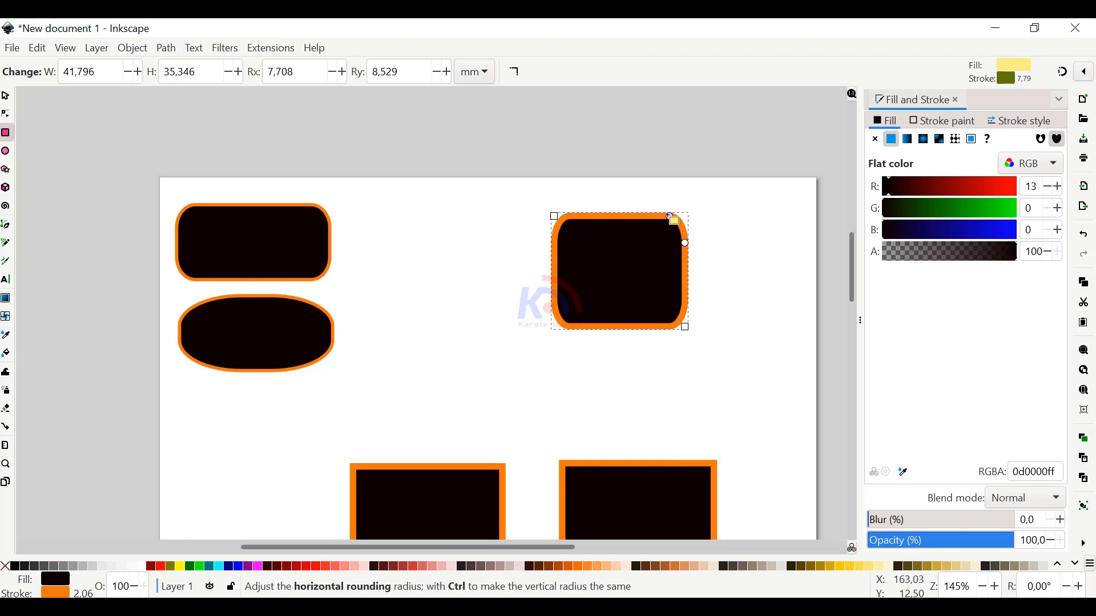
Scale the upper-right rounded rectangle vertically to a height of about 27.4 mm, keeping its upper edge in place
click(6, 95)
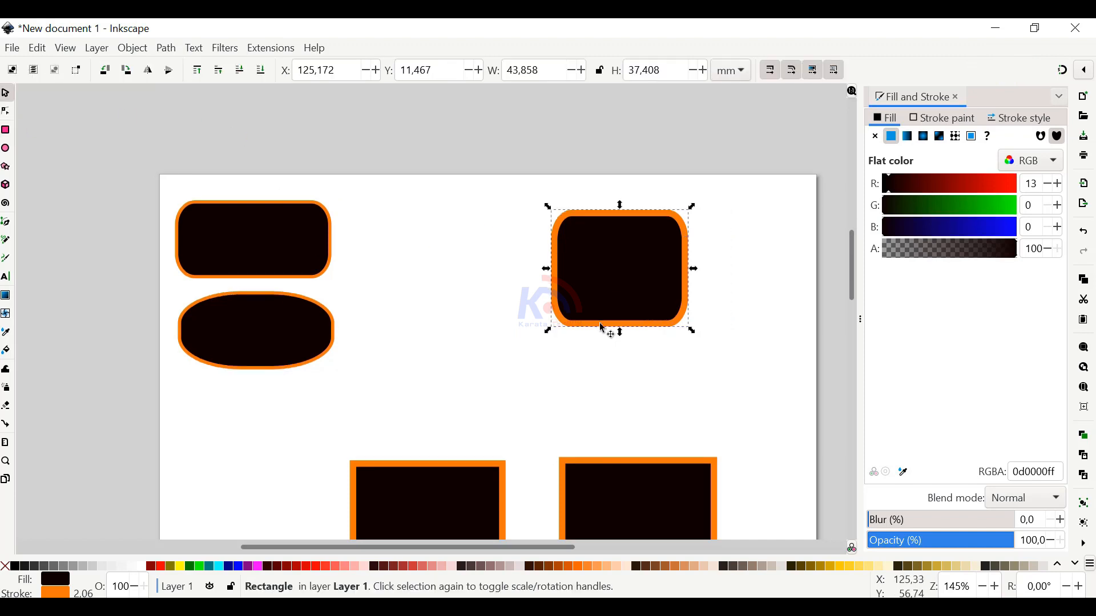
drag(620, 333, 618, 301)
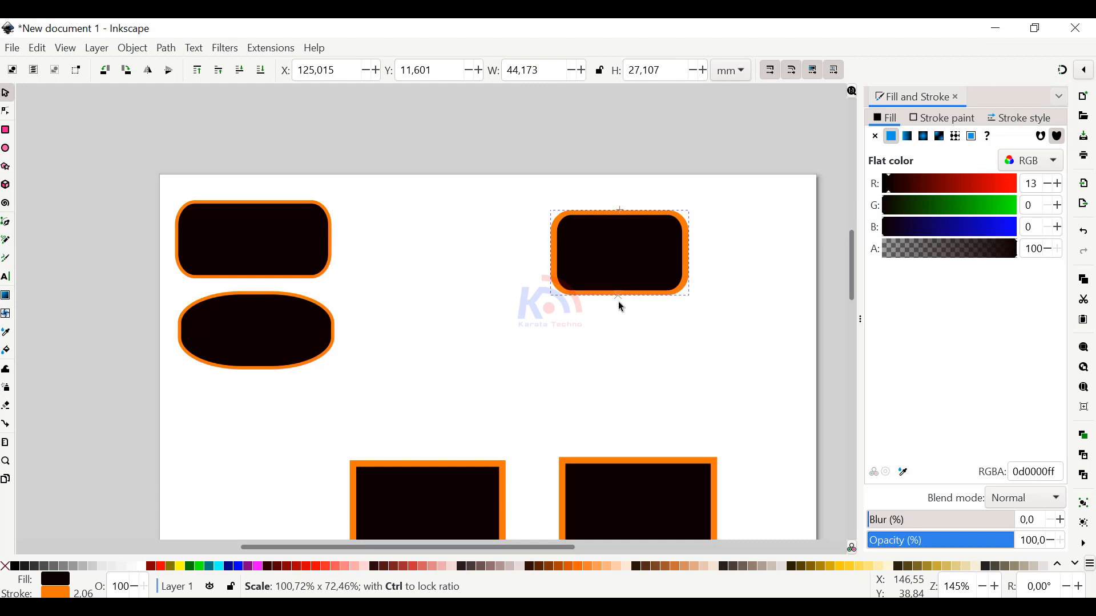
drag(619, 302, 618, 304)
Adjust the scaled rectangle's corner rounding to about 3.8 mm horizontally and 12 mm vertically
scroll(664, 259, up, 2)
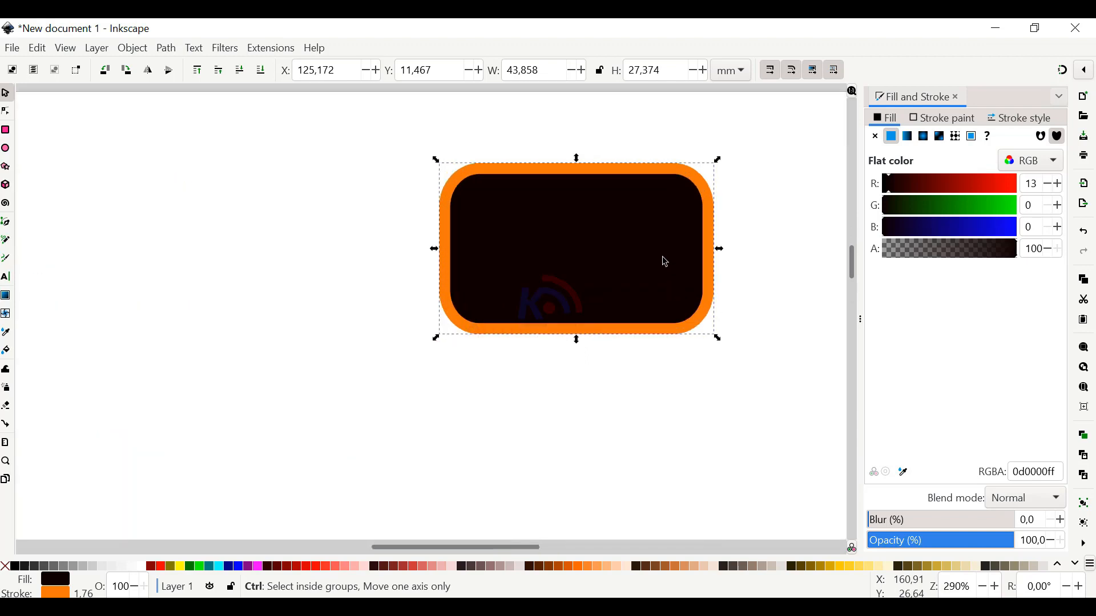
scroll(703, 262, up, 1)
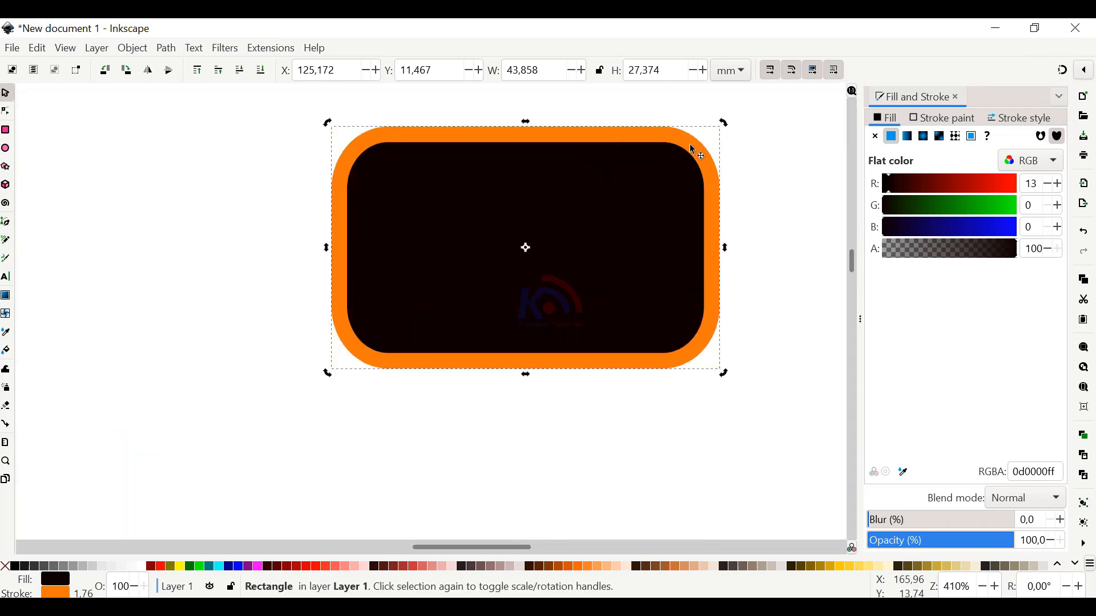
key(r)
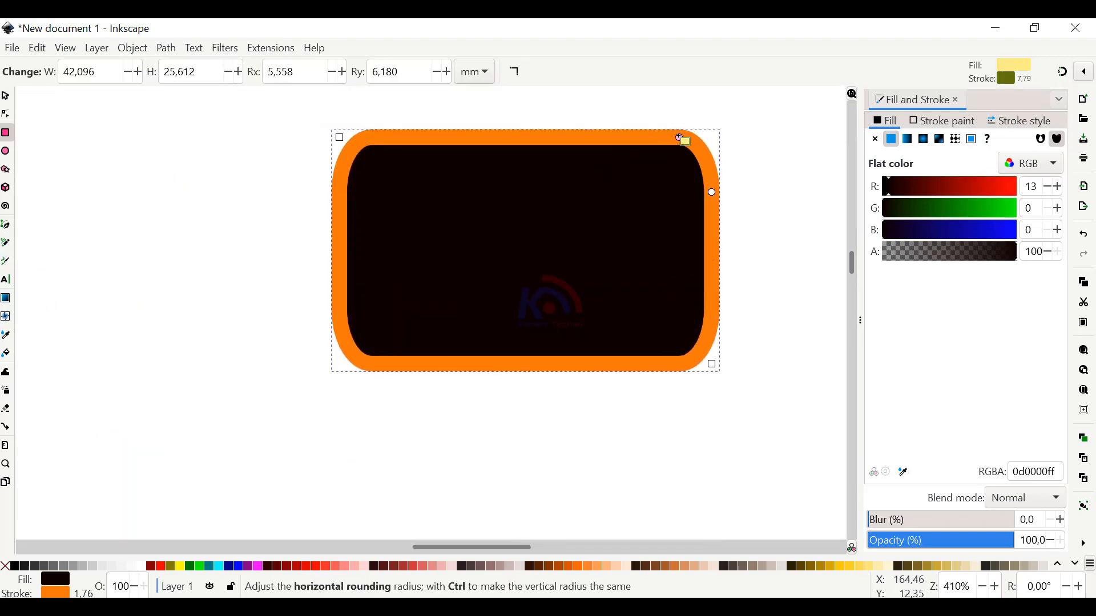
drag(679, 136, 683, 137)
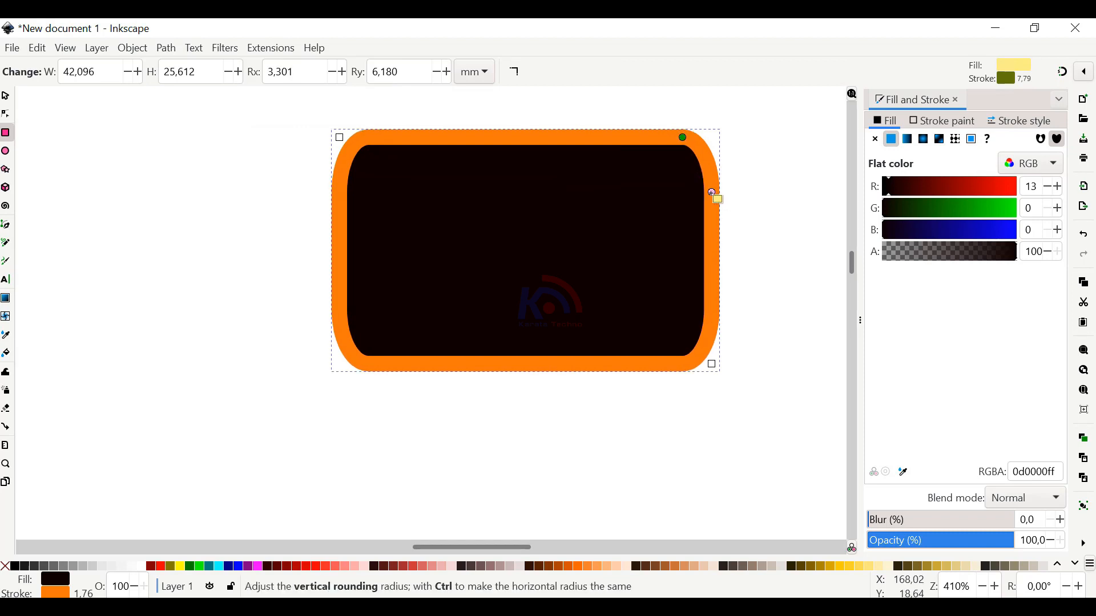
mouse_move(714, 194)
mouse_down()
mouse_move(716, 215)
mouse_move(713, 206)
mouse_up()
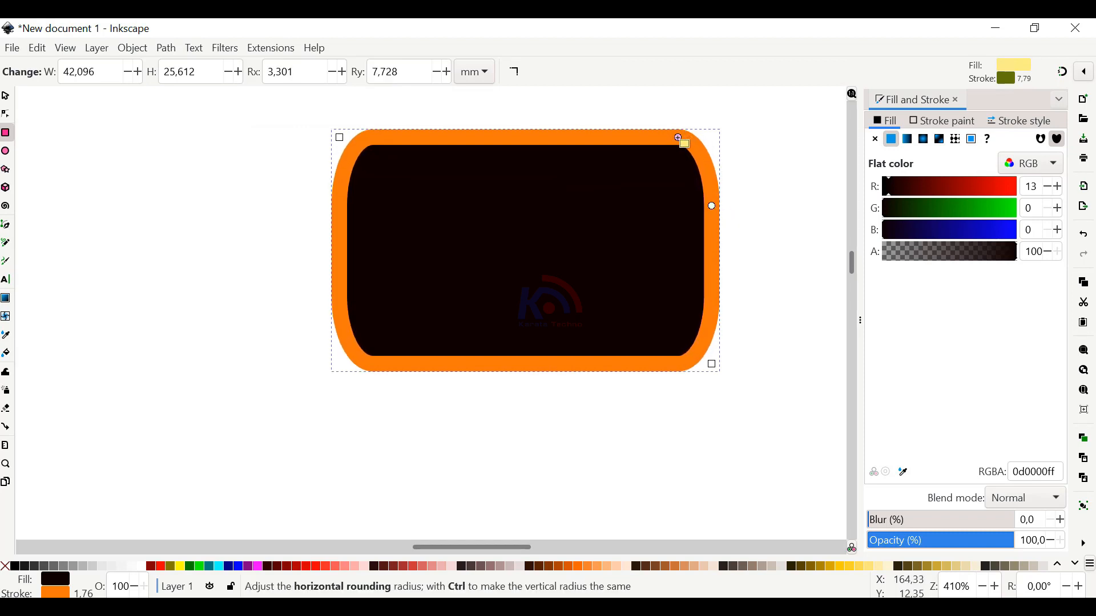
scroll(497, 398, down, 4)
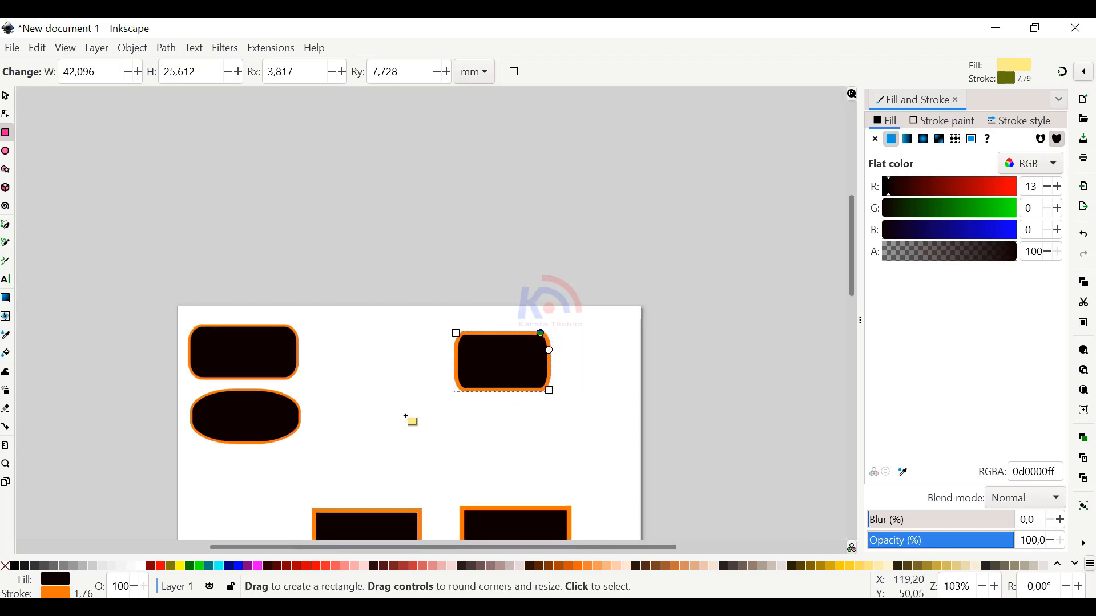
scroll(534, 391, up, 4)
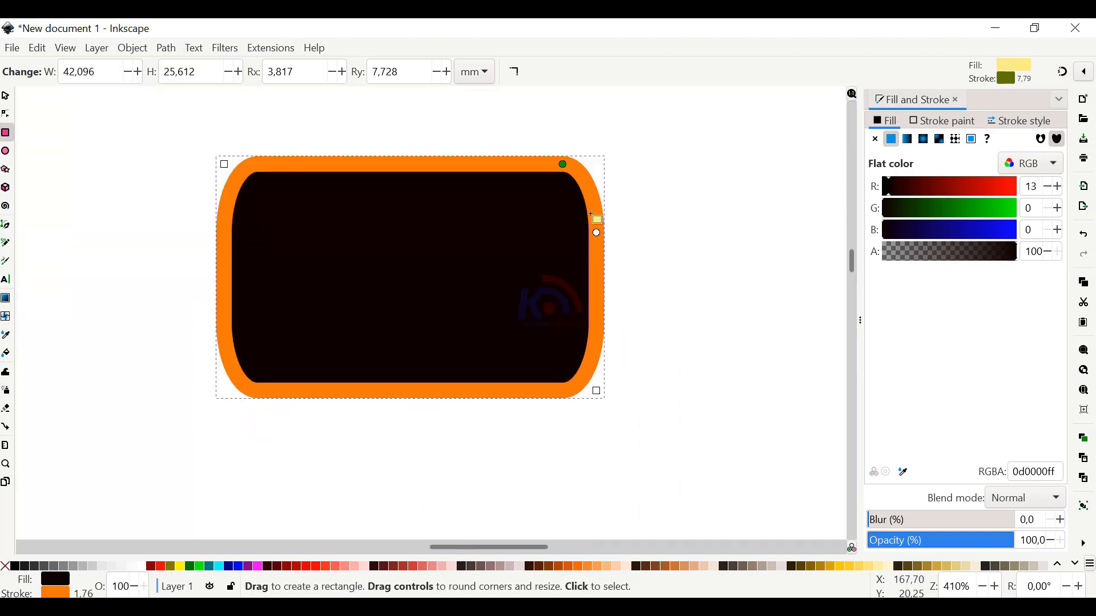
drag(598, 235, 599, 272)
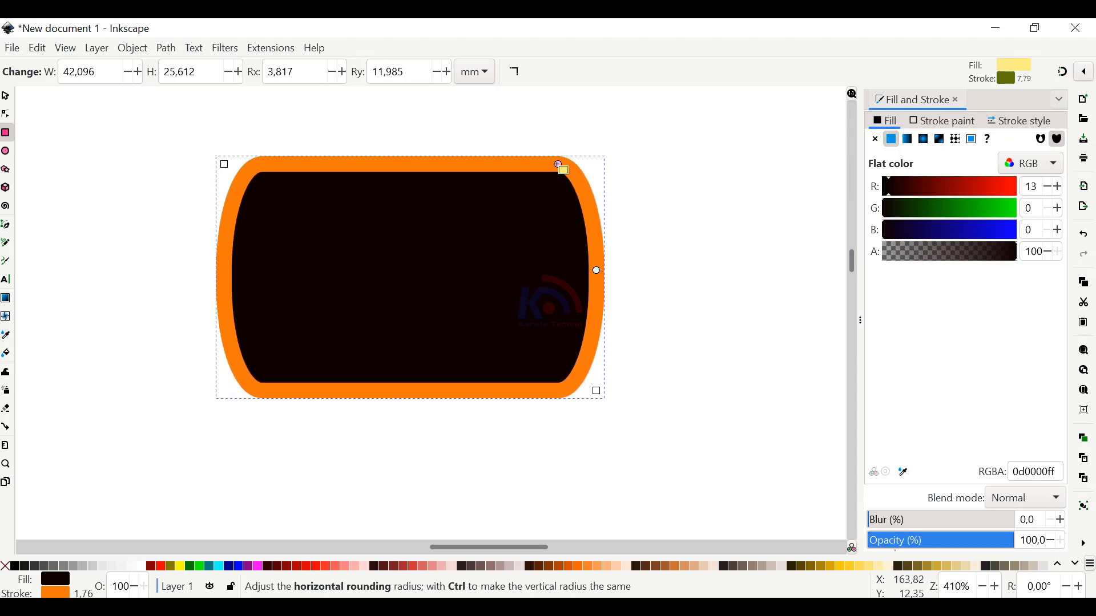
Increase the upper-right rounded rectangle's horizontal corner radius to about 4.1 mm
drag(559, 165, 563, 166)
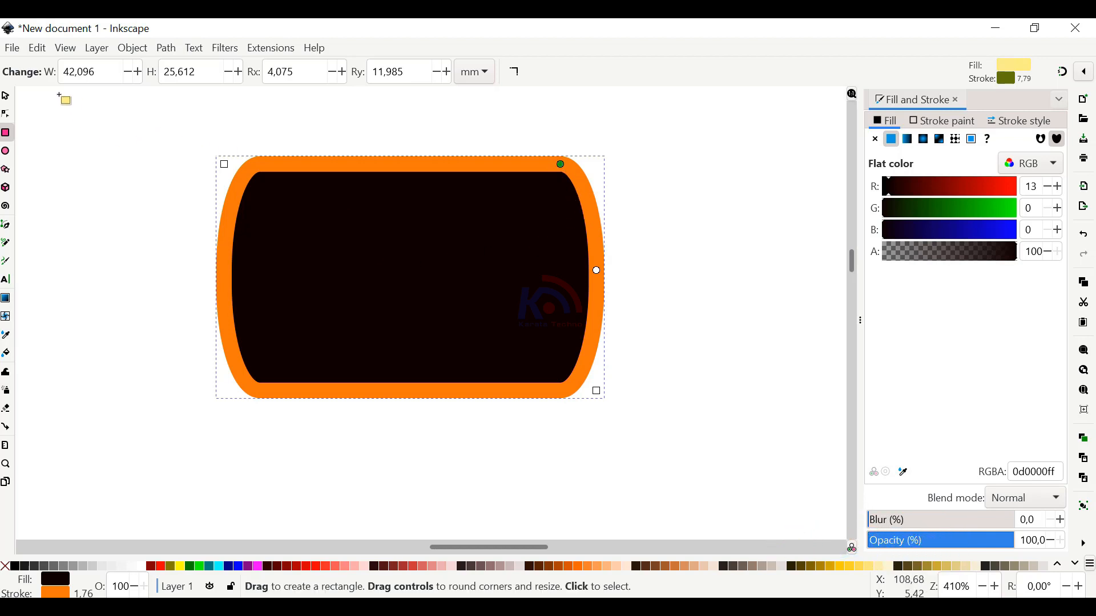
scroll(279, 234, down, 5)
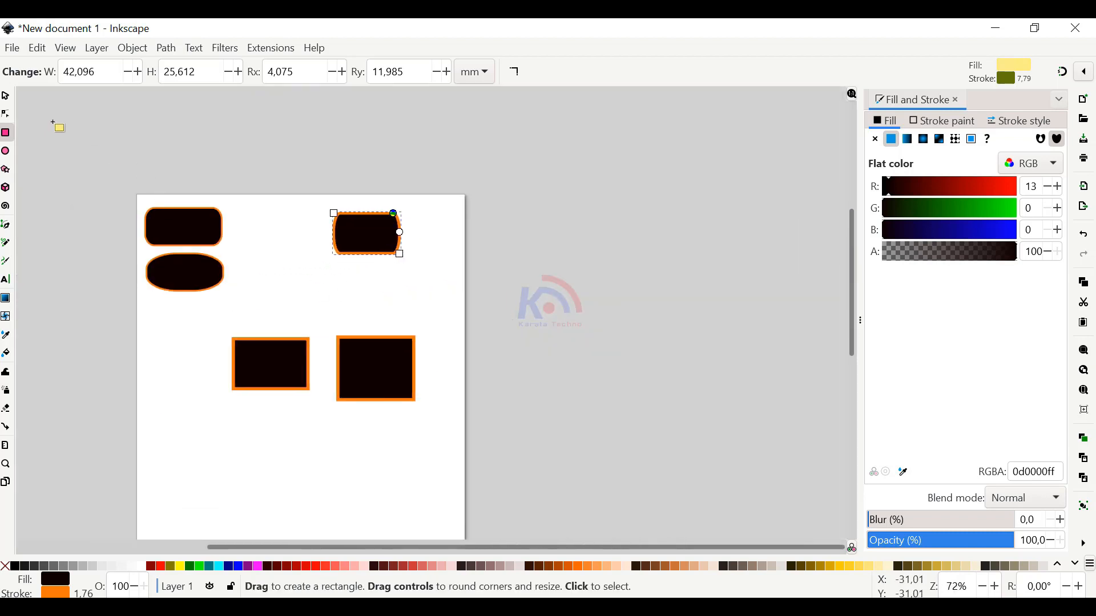
Move the taller square-cornered rectangle down and left, and place the other beneath the upper-right rounded rectangle at about X 119, Y 49.6 mm
click(6, 95)
drag(367, 372, 268, 471)
drag(268, 358, 402, 331)
scroll(357, 298, up, 2)
scroll(365, 310, up, 2)
click(370, 310)
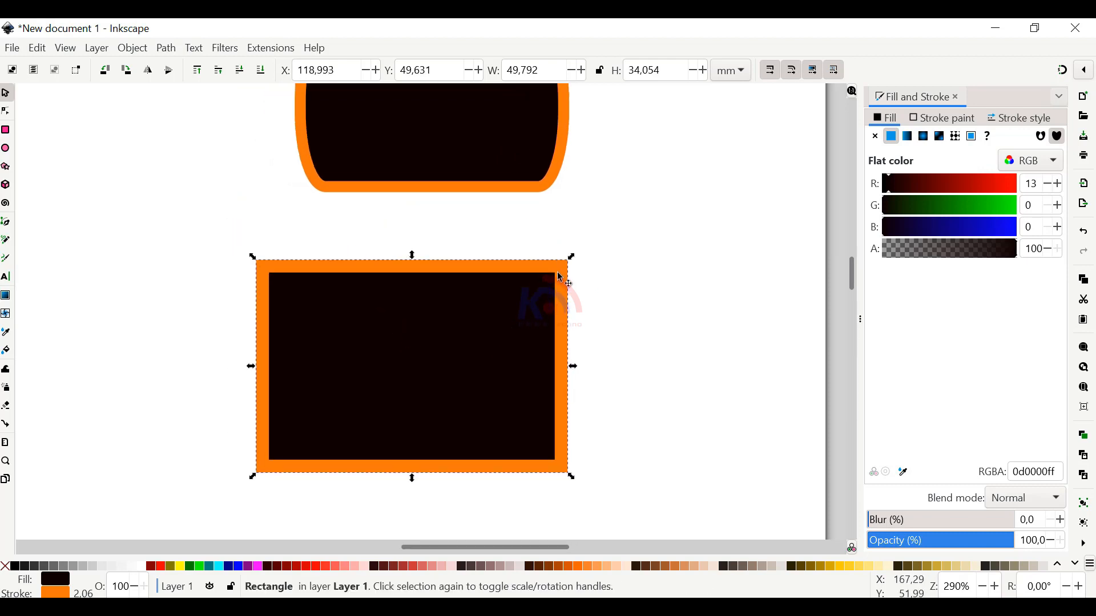
Round the corners of the rectangle beneath the upper-right one with radii of about 23.9 mm horizontally and 4.2 mm vertically
key(r)
drag(562, 269, 438, 285)
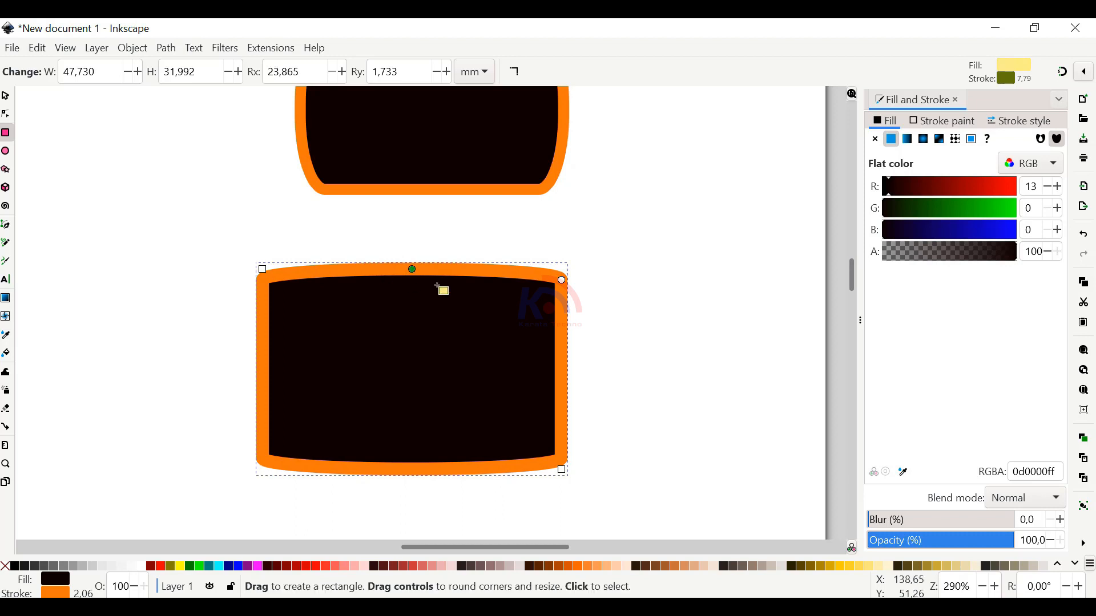
mouse_move(564, 281)
mouse_down()
mouse_move(563, 296)
mouse_move(576, 290)
mouse_up()
scroll(599, 284, down, 3)
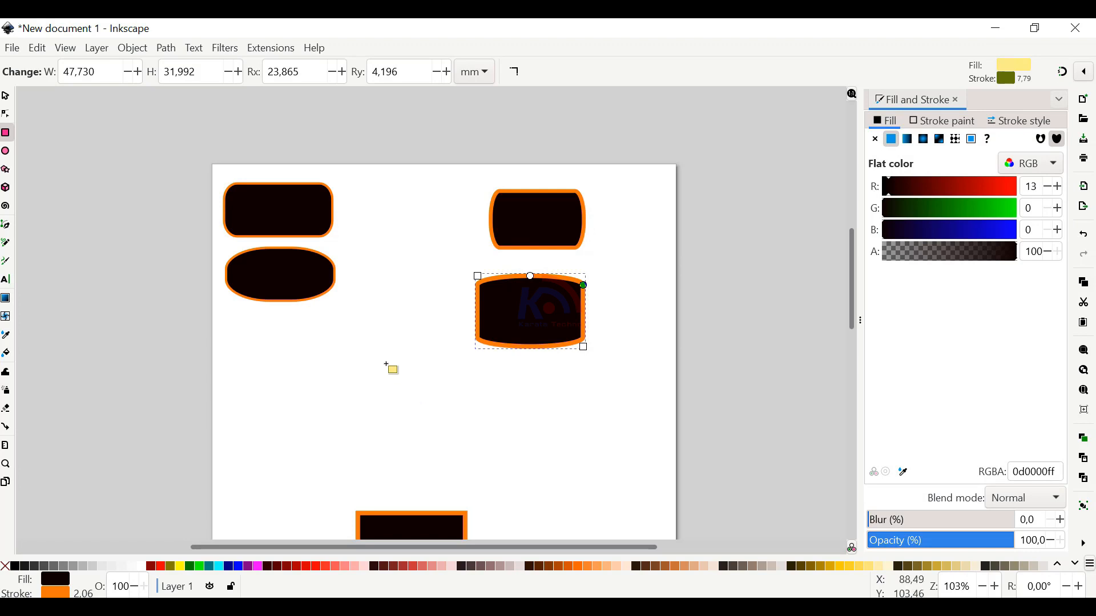
Select the page's lower-left rounded rectangle and examine how its handles toggle between scaling and rotating or skewing
click(6, 95)
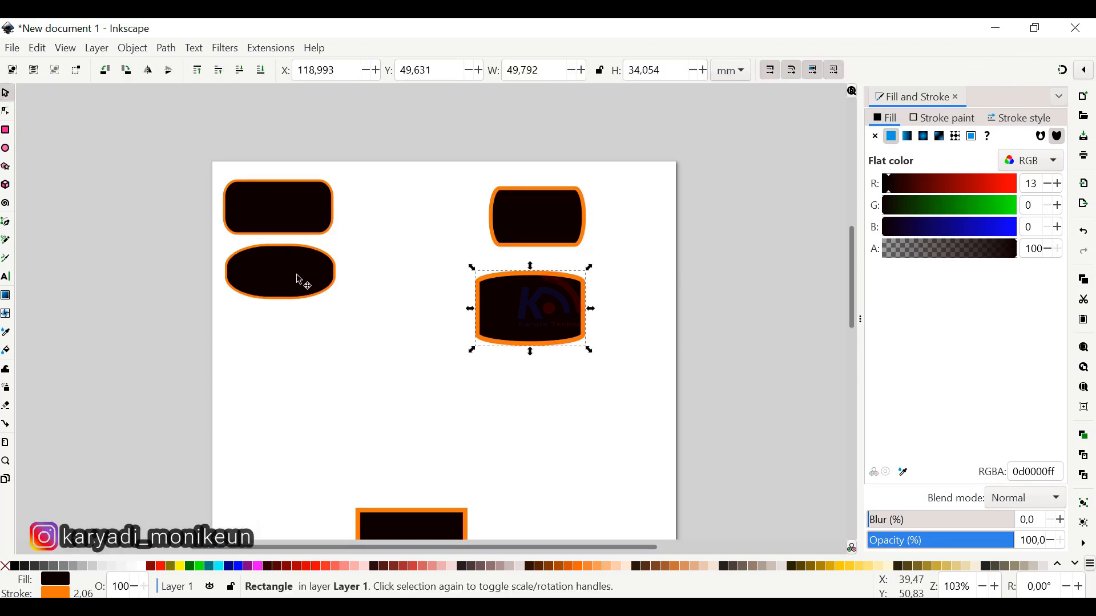
scroll(296, 277, up, 3)
scroll(289, 268, down, 1)
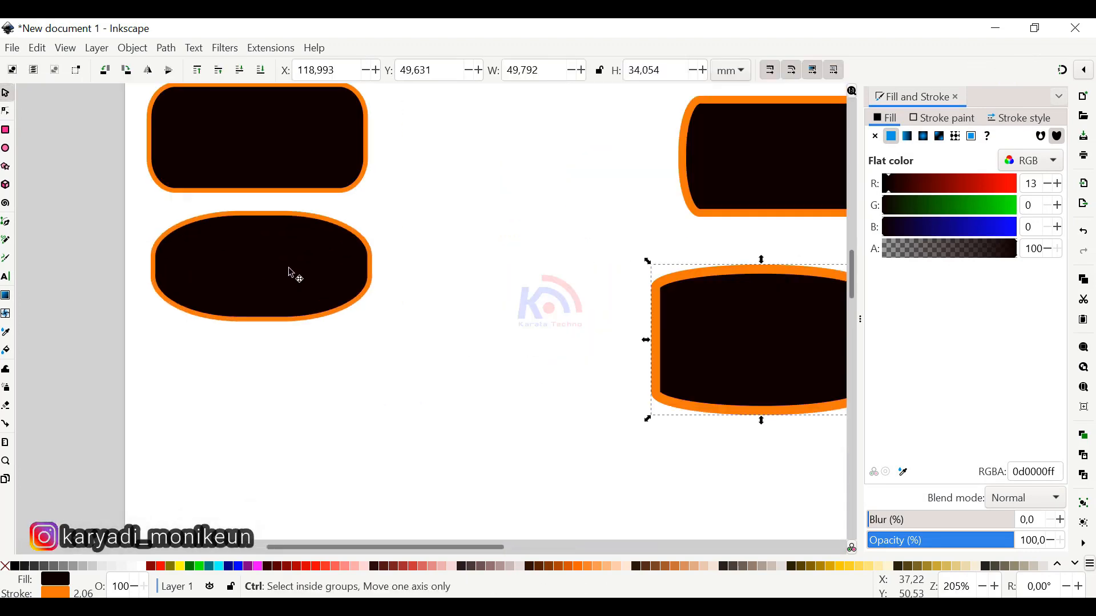
drag(289, 268, 343, 329)
click(323, 321)
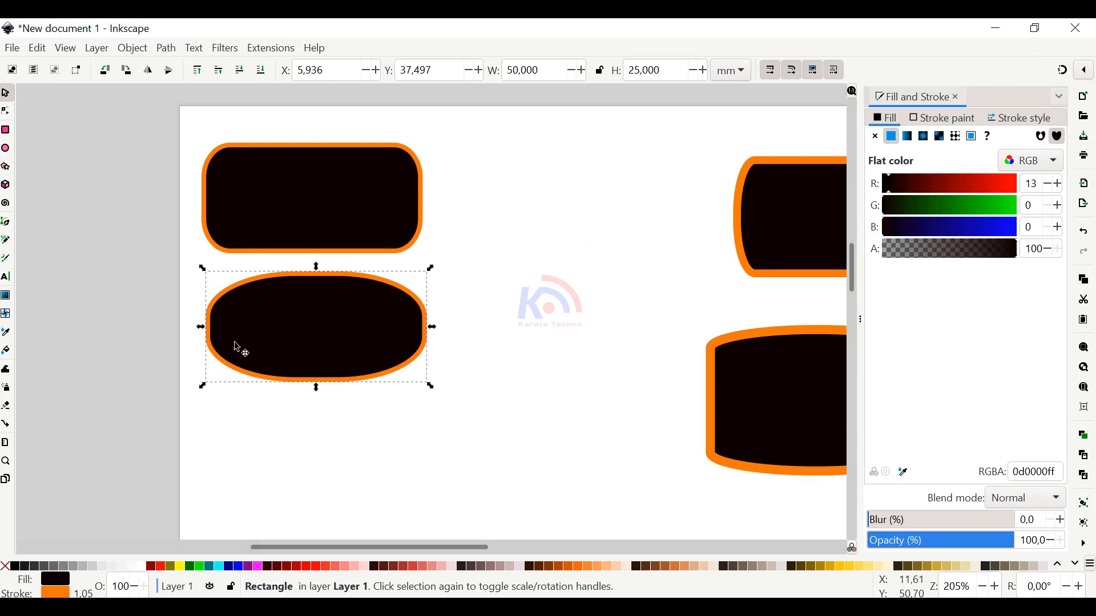
click(370, 396)
click(356, 326)
click(366, 314)
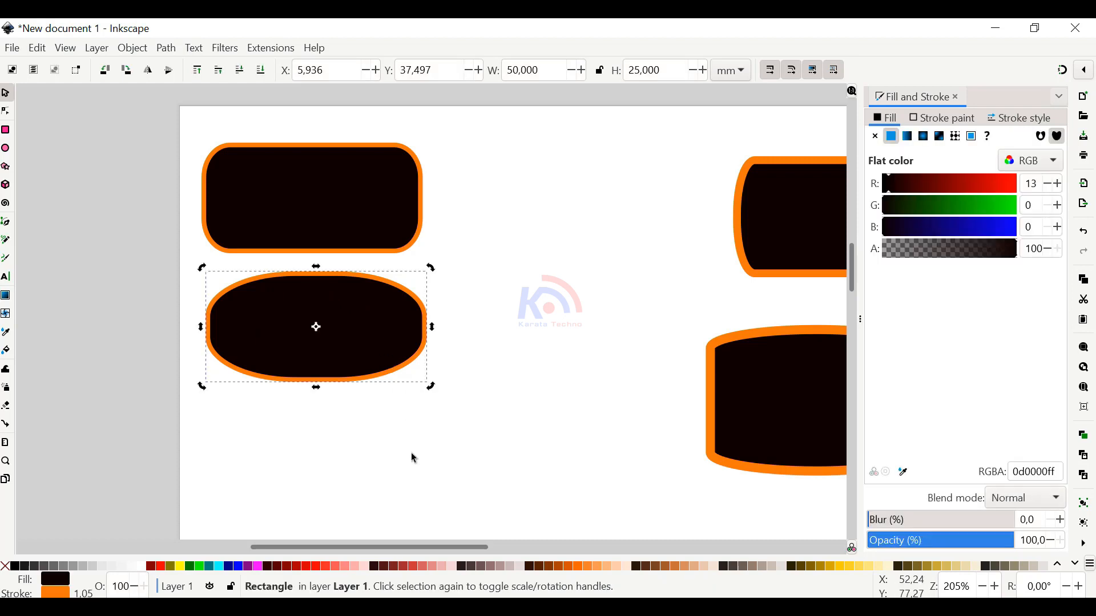
click(375, 377)
click(398, 370)
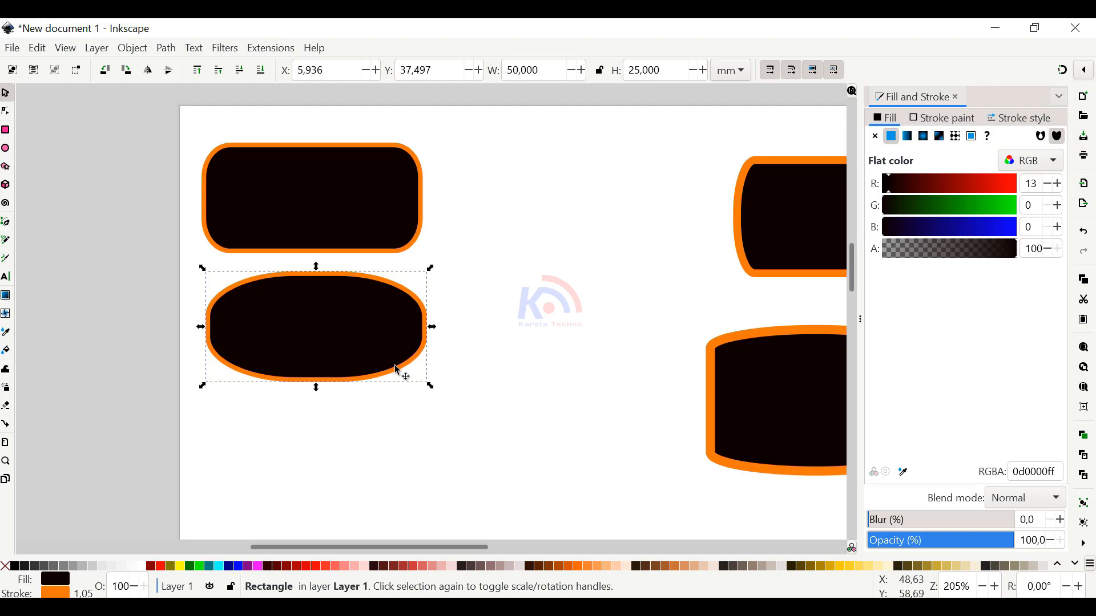
click(391, 335)
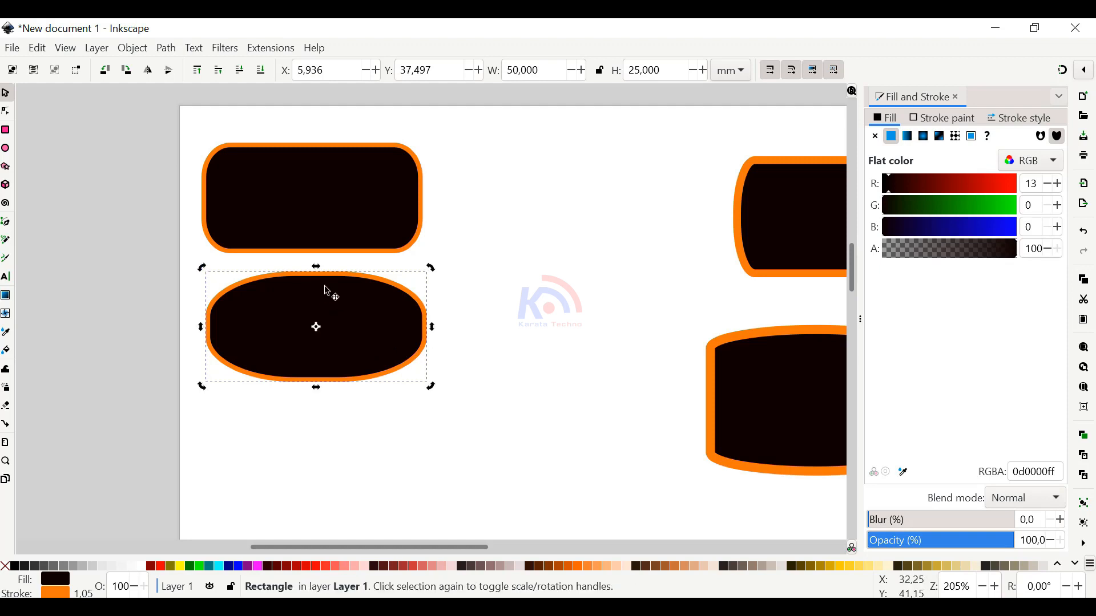
click(369, 433)
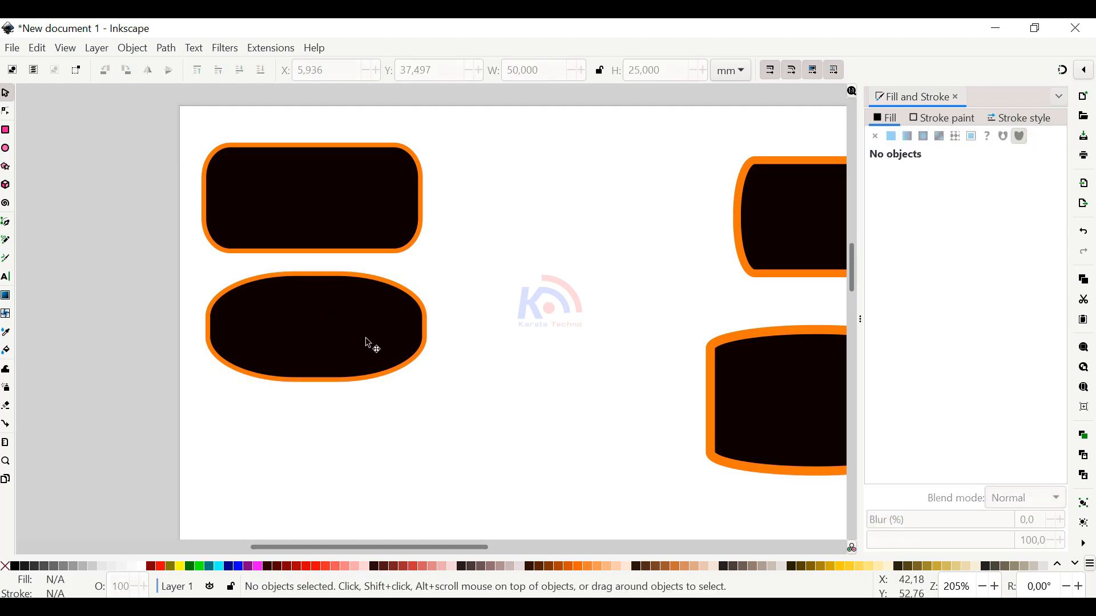
click(369, 344)
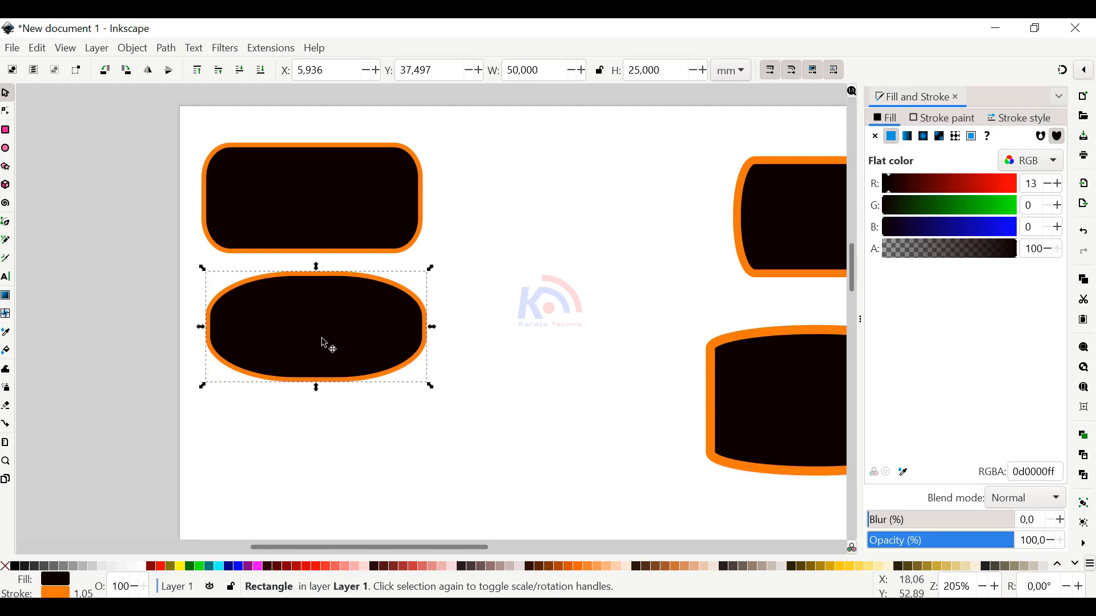
click(361, 318)
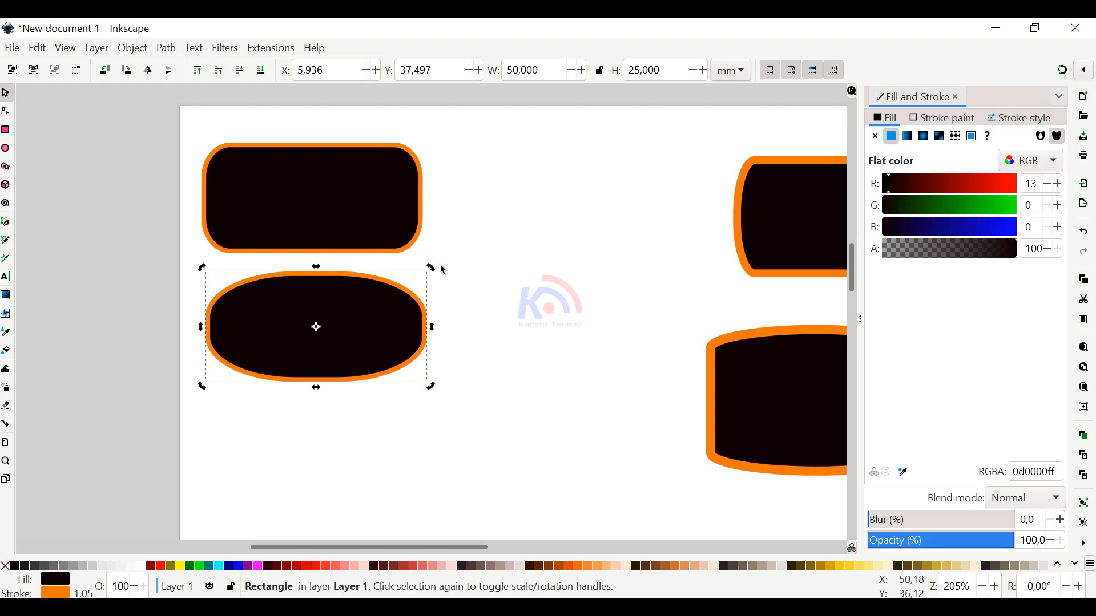
Move the lower-left rounded rectangle down the page to about X 5.8, Y 61 mm
drag(366, 325, 441, 406)
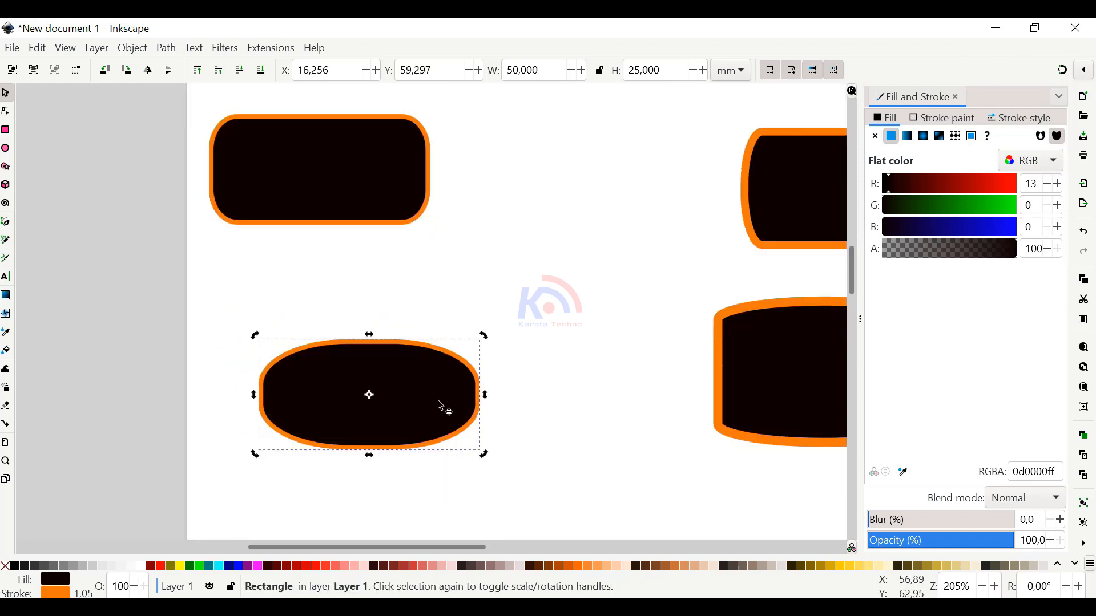
scroll(441, 407, down, 4)
scroll(440, 406, right, 2)
drag(394, 323, 313, 293)
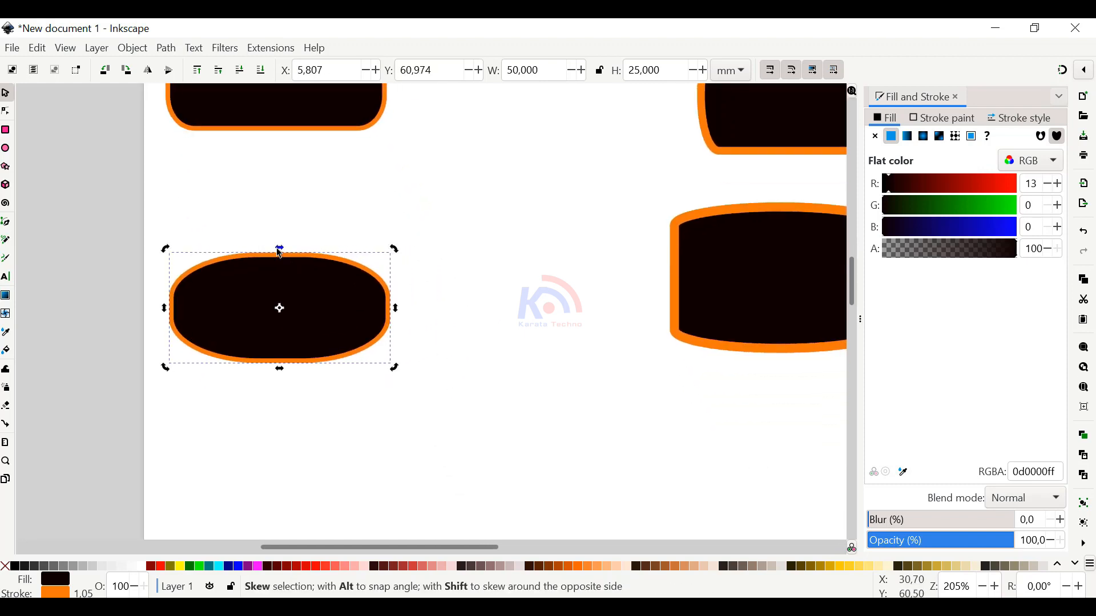
Try skewing the lower-left rounded rectangle from each of its sides and rotating it, undoing each transformation
scroll(280, 251, up, 2)
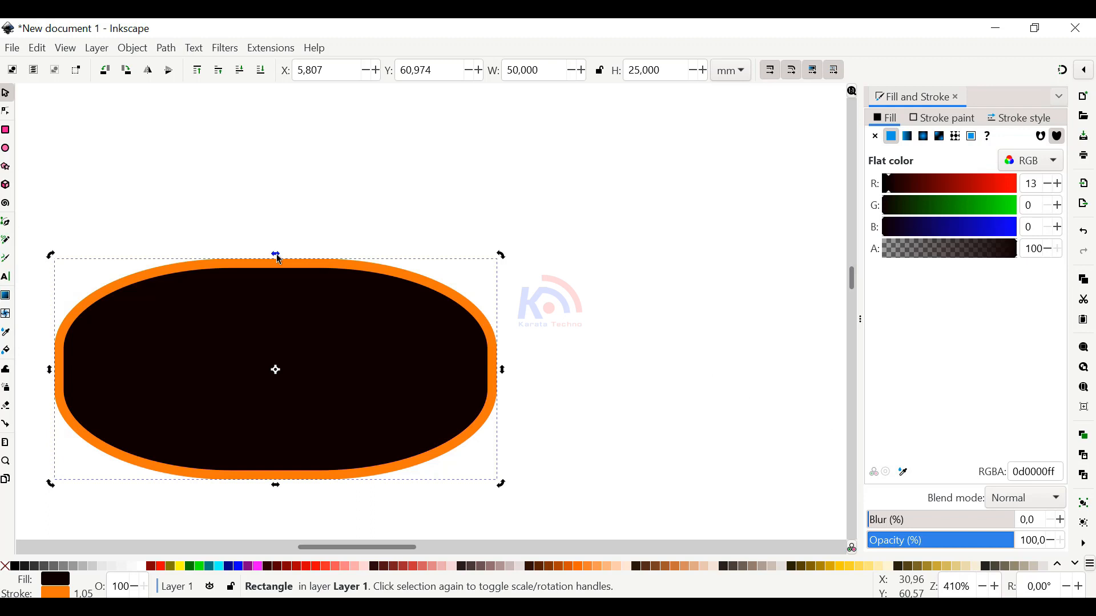
drag(278, 258, 306, 281)
drag(52, 377, 61, 428)
key(ctrl+z)
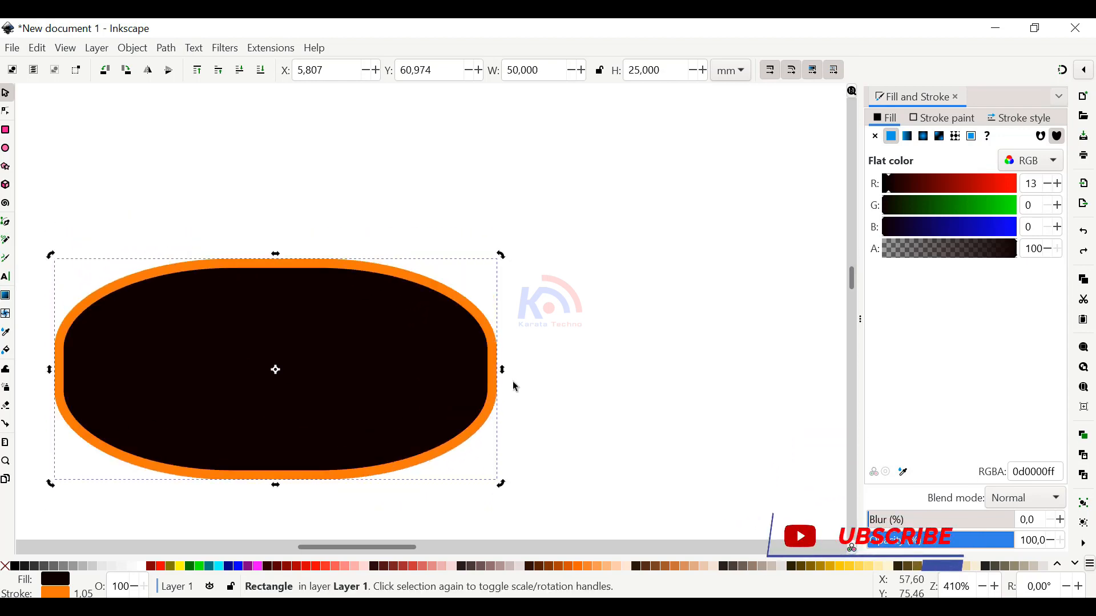
drag(505, 369, 502, 423)
key(ctrl+z)
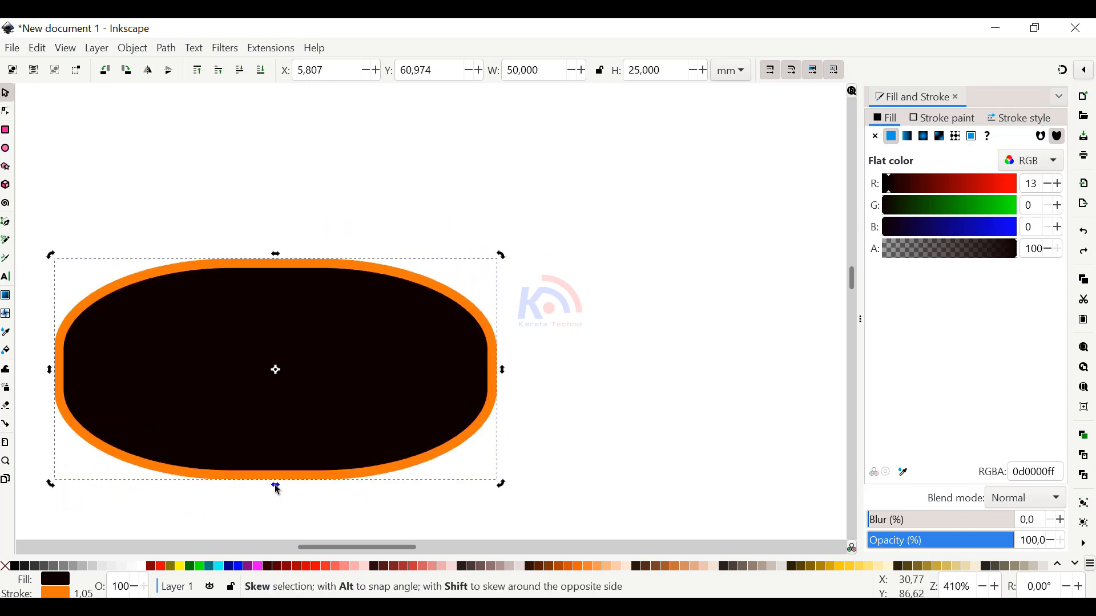
mouse_move(275, 485)
mouse_down()
mouse_move(364, 478)
mouse_move(183, 485)
mouse_move(274, 488)
mouse_up()
key(ctrl+z)
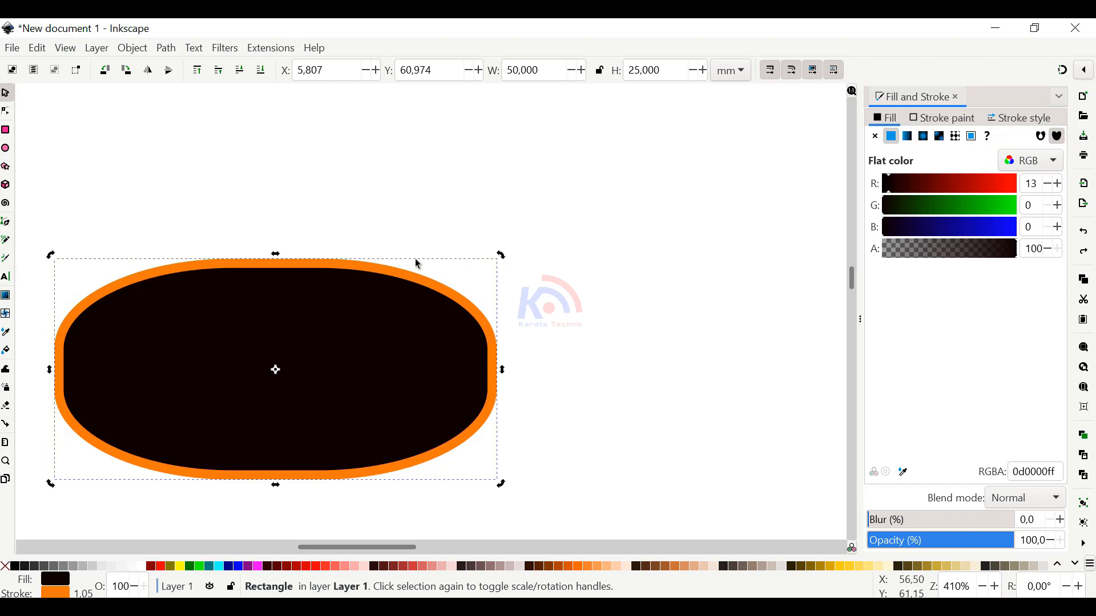
drag(503, 254, 447, 233)
key(ctrl+z)
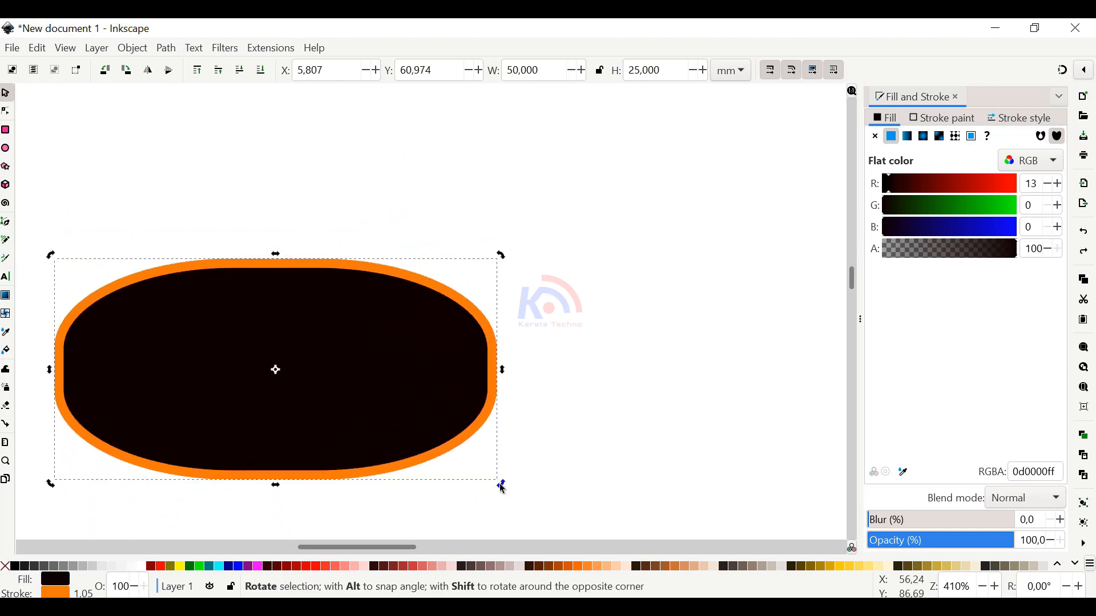
Rotate the lower-left rounded rectangle slightly counter-clockwise about its centre
drag(500, 485, 509, 299)
scroll(509, 300, down, 2)
scroll(510, 305, down, 1)
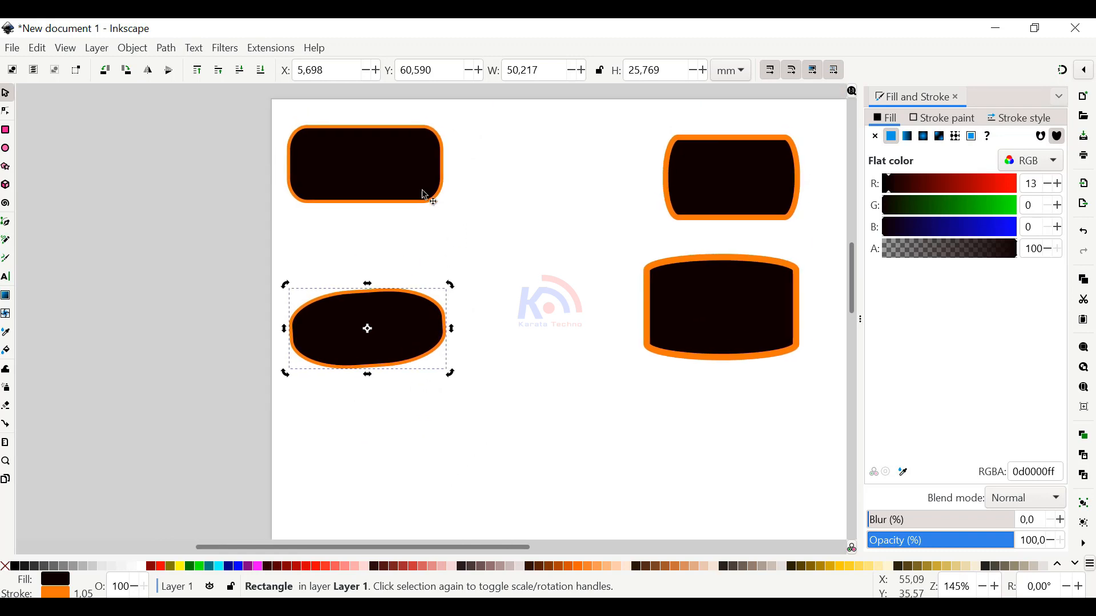
Rotate the page's upper-left rounded rectangle counter-clockwise by about 25 degrees
click(421, 191)
click(434, 185)
mouse_move(447, 208)
mouse_down()
mouse_move(457, 158)
mouse_move(460, 173)
mouse_move(429, 214)
mouse_up()
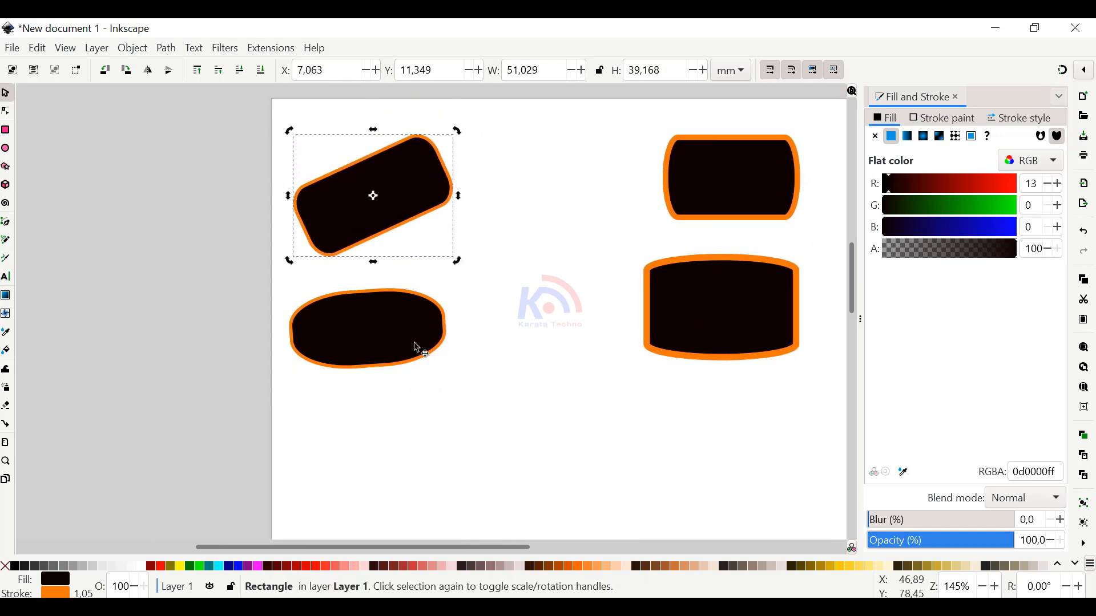
Rotate the lower-left rounded rectangle further counter-clockwise and move it up and right, just beneath the upper-left one
click(448, 341)
click(441, 311)
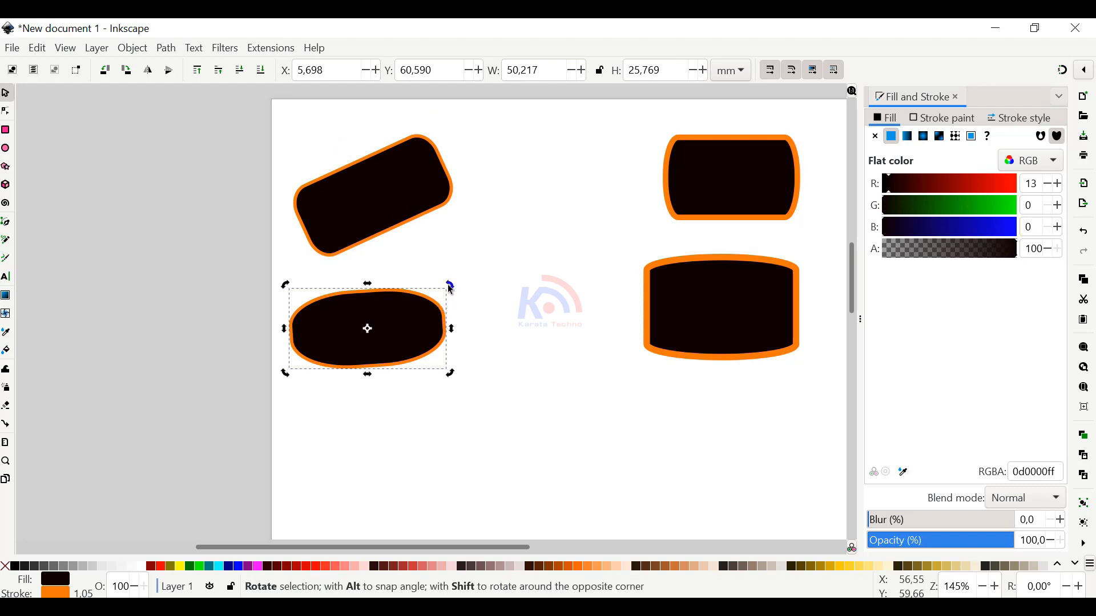
drag(450, 286, 463, 250)
drag(429, 306, 464, 283)
Rotate the upper-left rectangle about 25 degrees clockwise to level it, and skew its upper edge rightwards to a width of about 64.8 mm
click(418, 213)
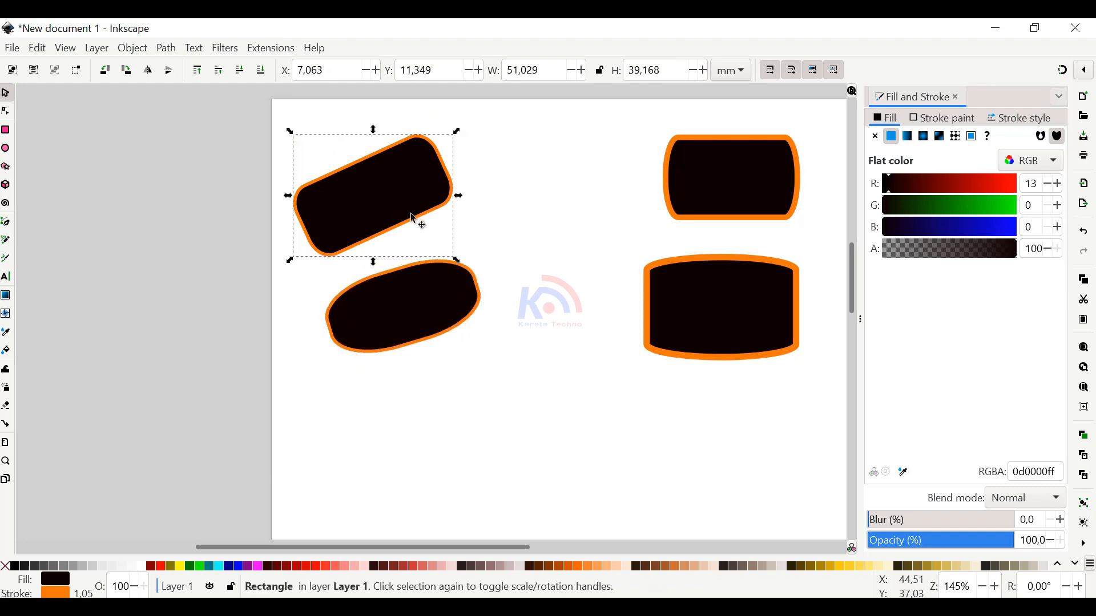
click(447, 162)
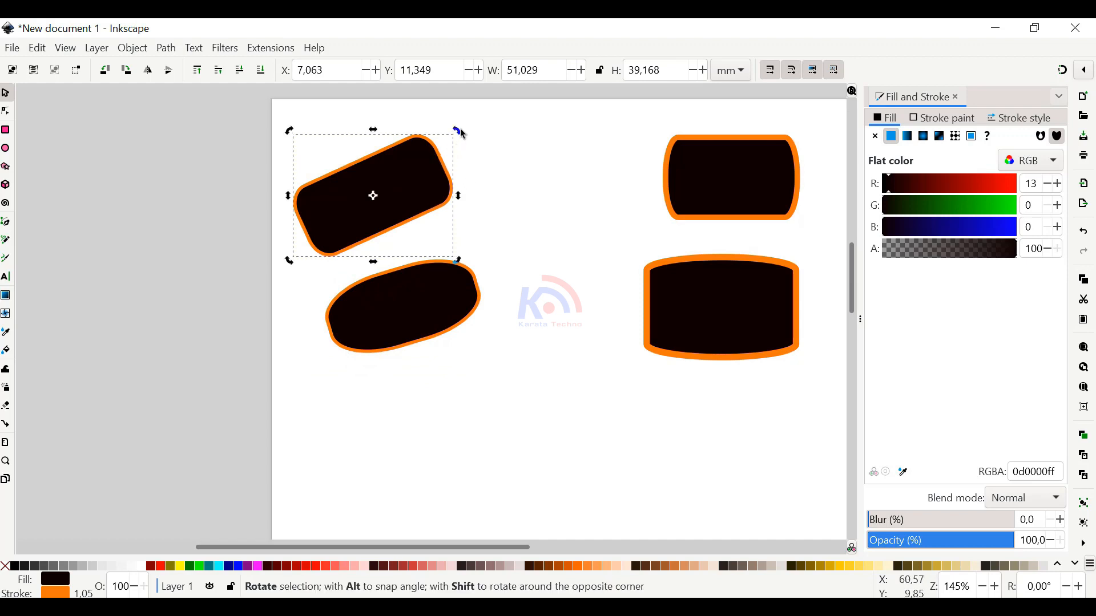
drag(458, 130, 468, 171)
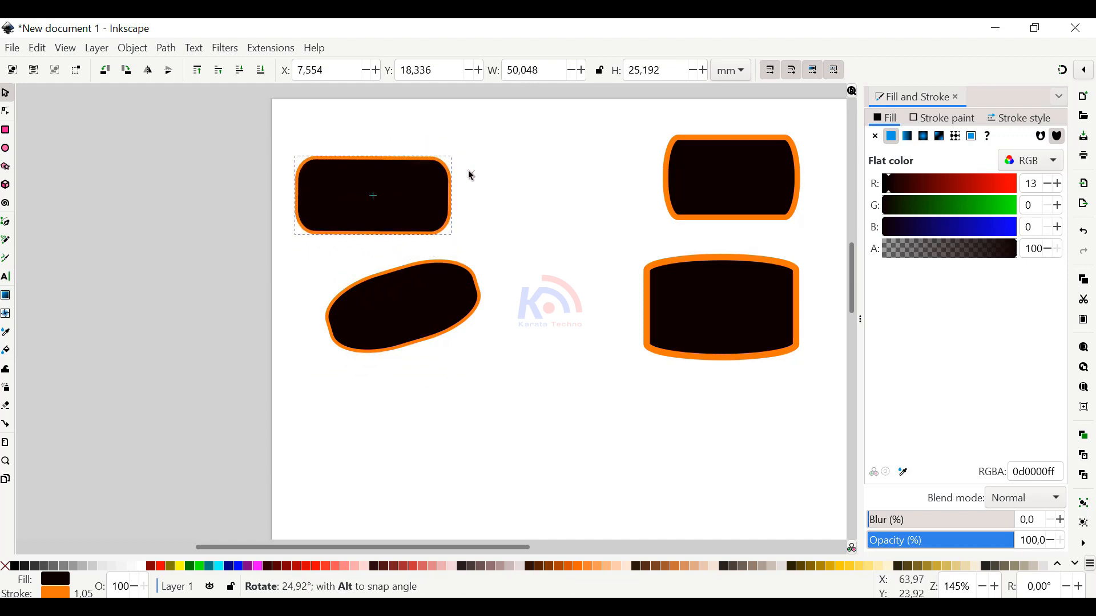
scroll(417, 173, up, 1)
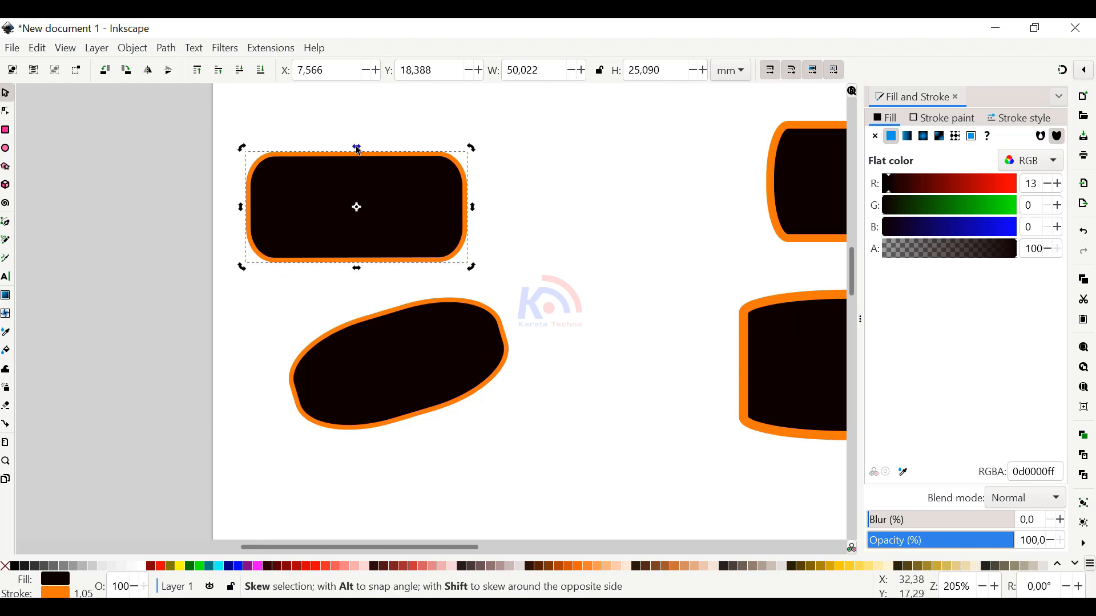
drag(364, 151, 465, 188)
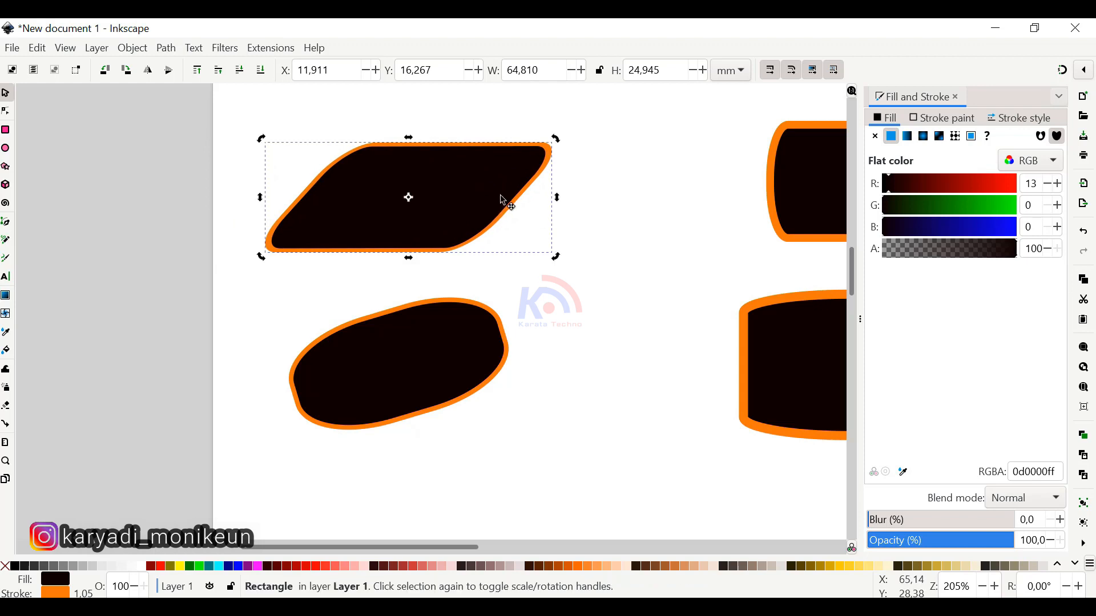
Make the skewed upper-left rectangle's corners sharp, resetting both corner radii to 0, and deselect it
key(r)
click(636, 205)
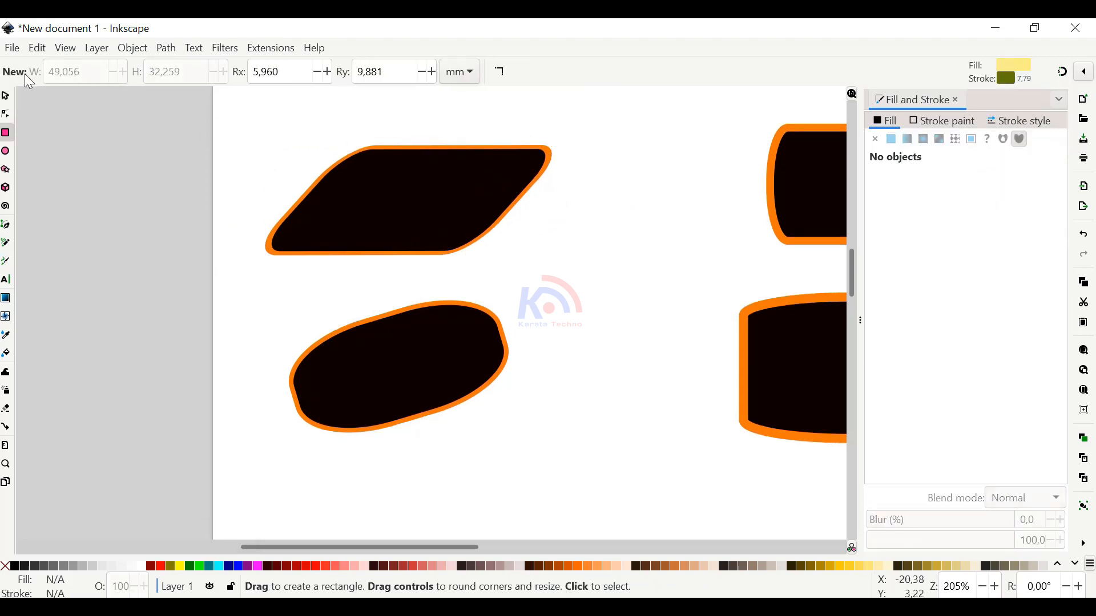
click(6, 96)
click(473, 178)
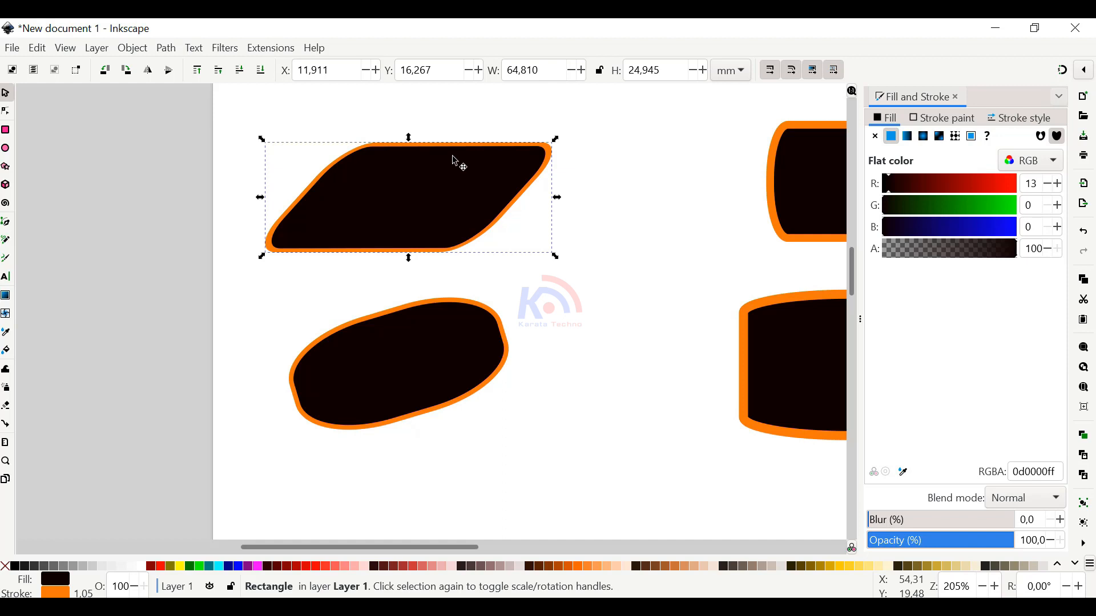
key(Escape)
click(520, 175)
key(r)
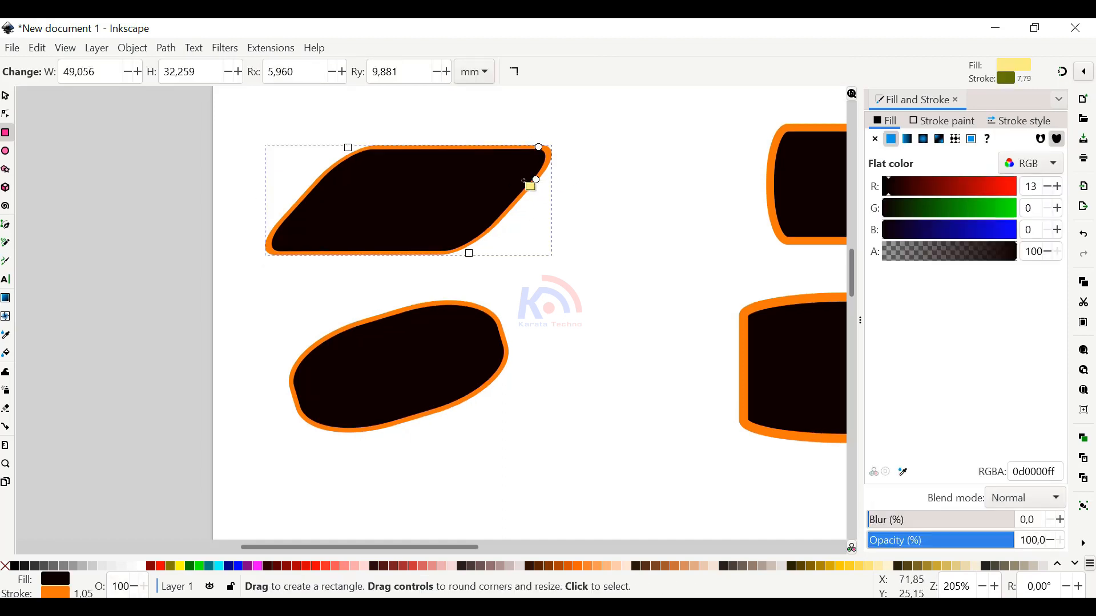
click(515, 73)
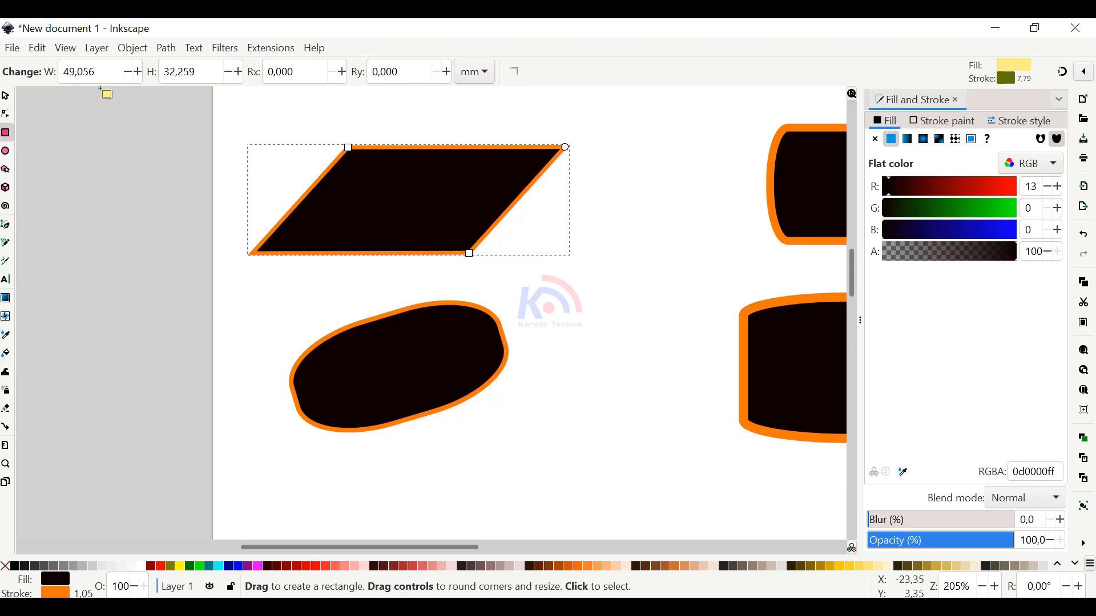
click(6, 98)
click(440, 154)
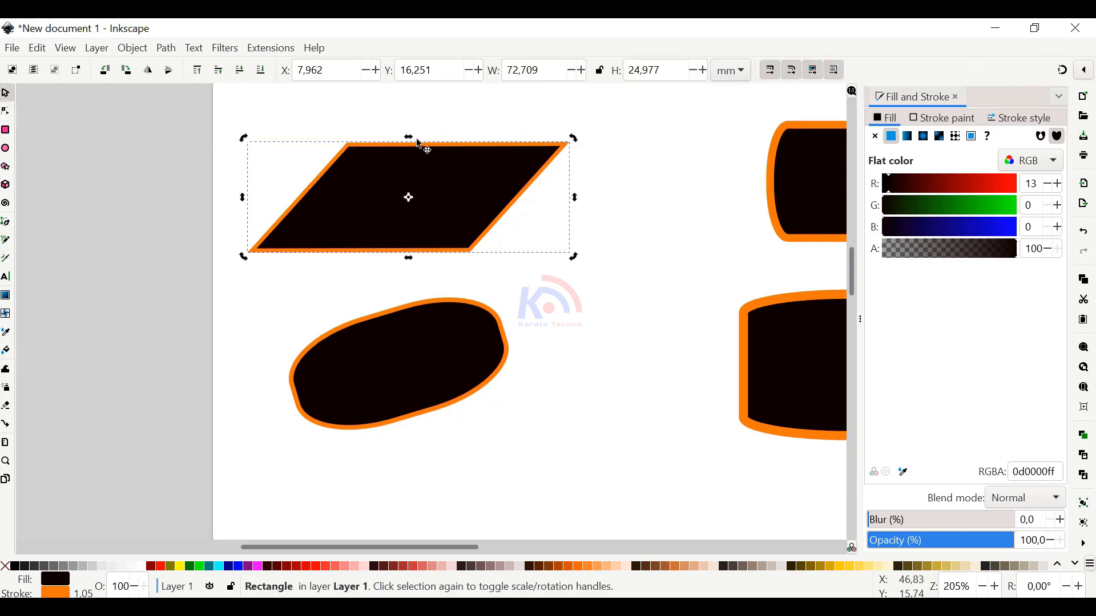
key(Escape)
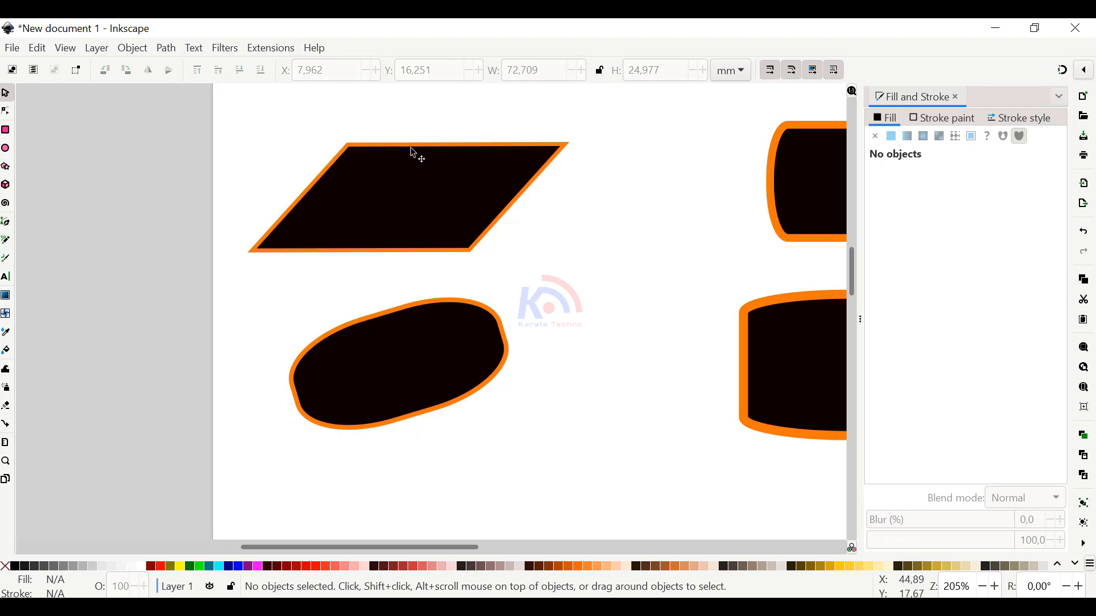
Skew the sharp-cornered parallelogram's upper edge leftwards until it is nearly a rectangle, about 50.6 mm wide
click(414, 153)
click(412, 152)
drag(407, 141, 363, 143)
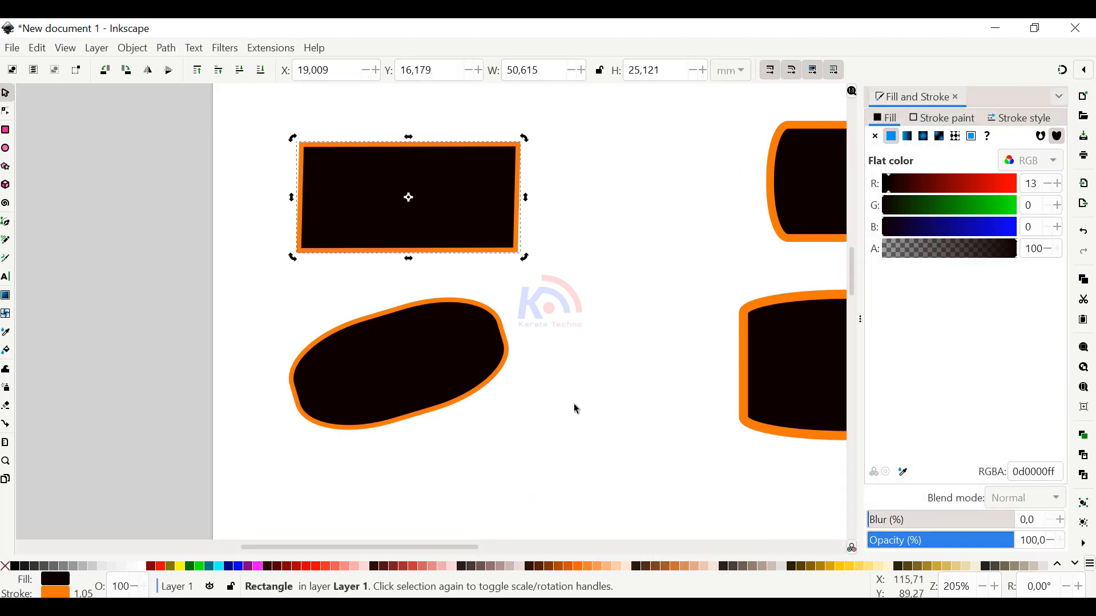
Delete the lower-left rounded shape and both rounded rectangles on the page's right side, keeping only the sharp-cornered rectangle
drag(608, 391, 467, 416)
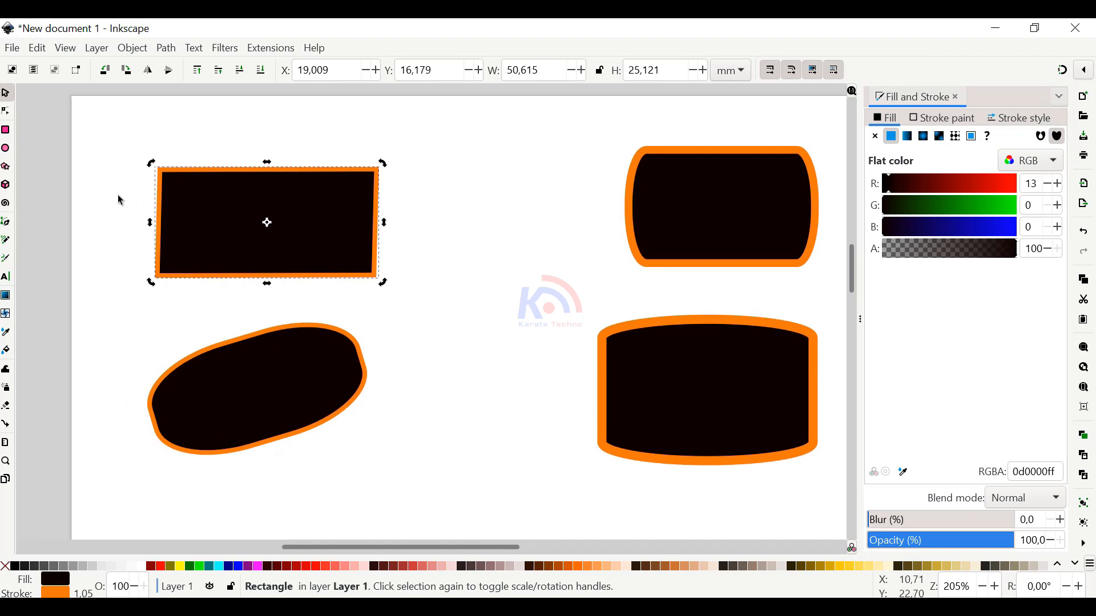
click(303, 358)
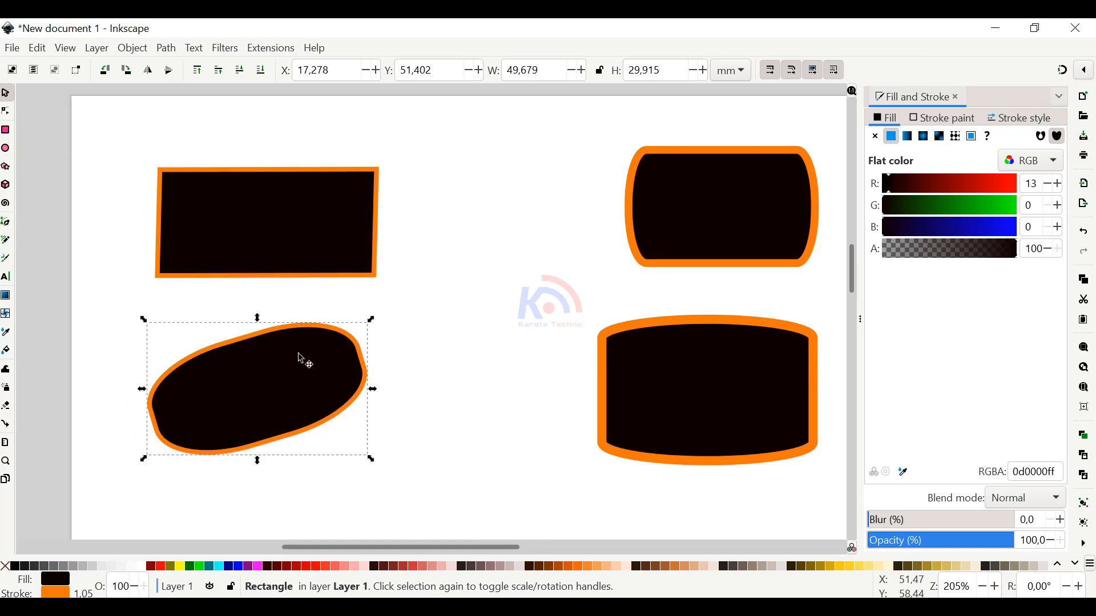
key(Delete)
click(671, 361)
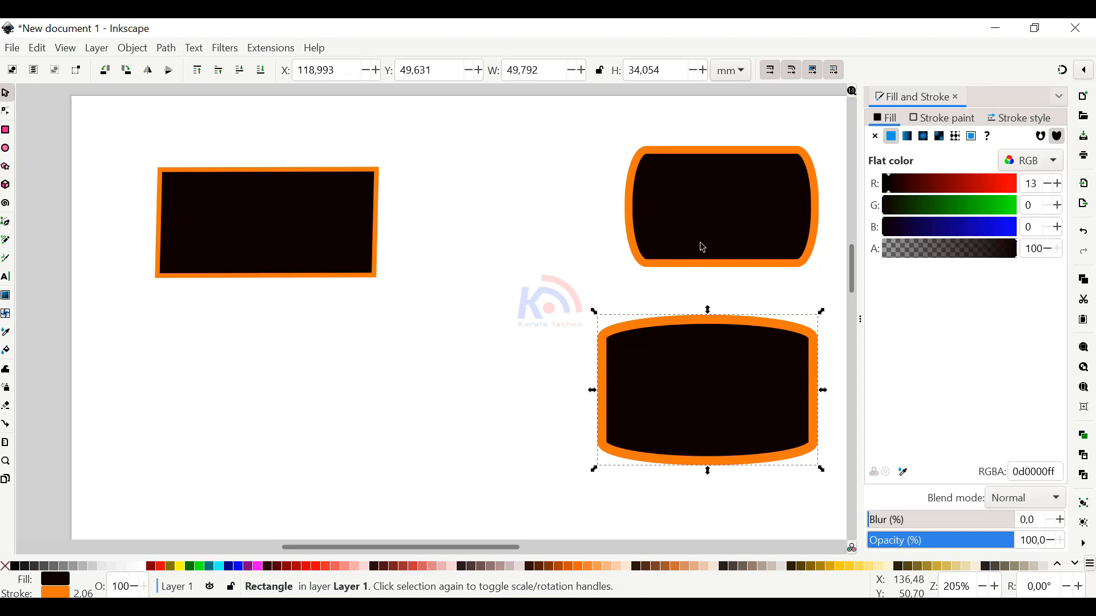
key(Delete)
click(707, 234)
key(Delete)
Resize the remaining rectangle to a width of 50 mm and a height of 50 mm
click(317, 242)
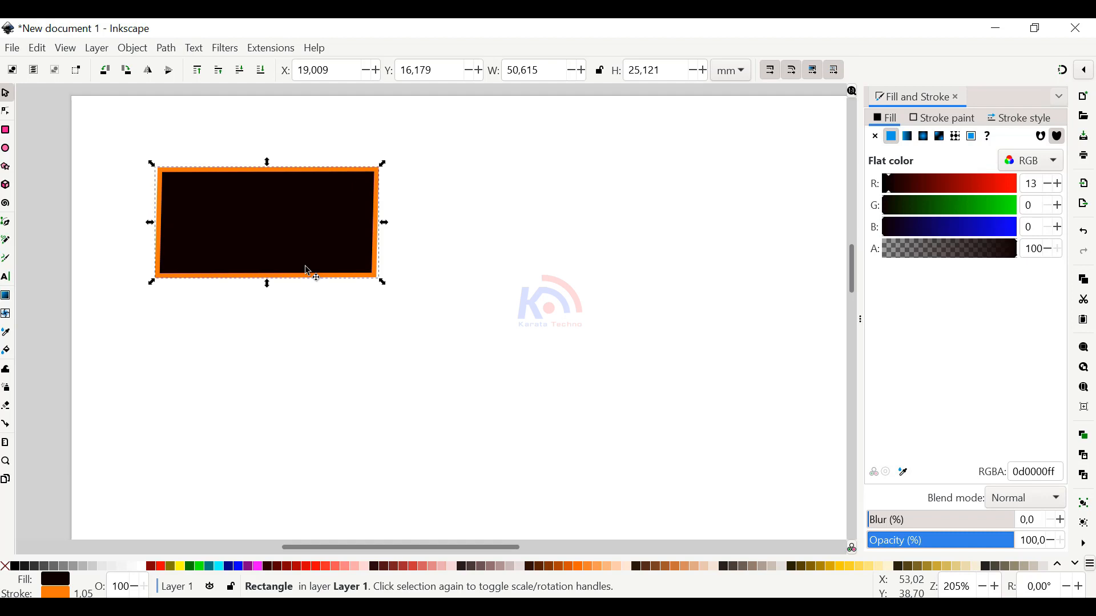
click(314, 382)
mouse_move(309, 251)
mouse_down()
mouse_move(289, 249)
mouse_move(306, 251)
mouse_up()
drag(544, 70, 504, 70)
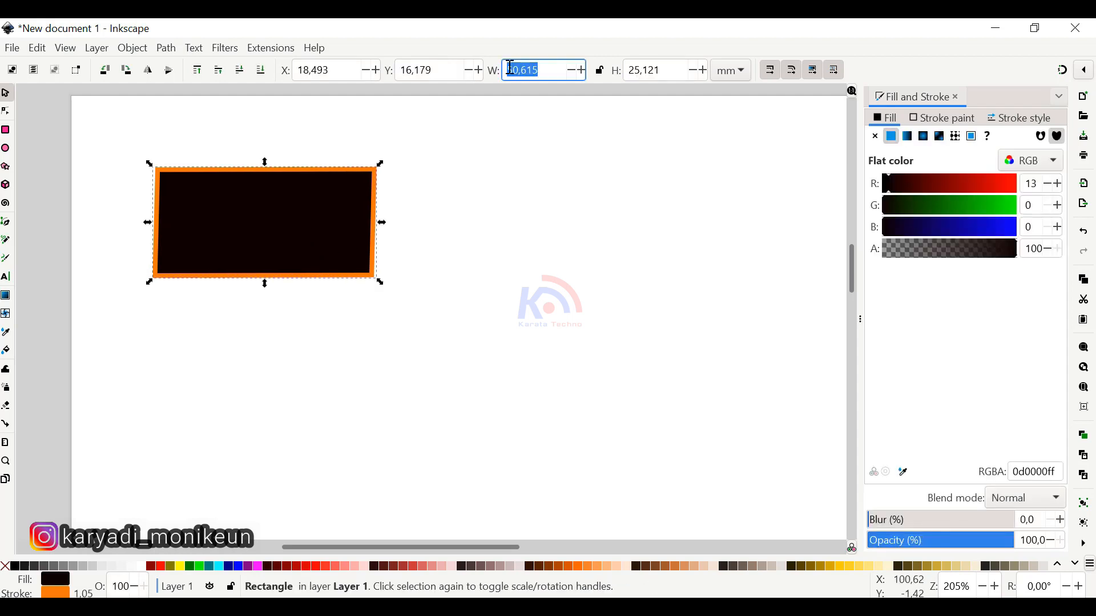
text(50)
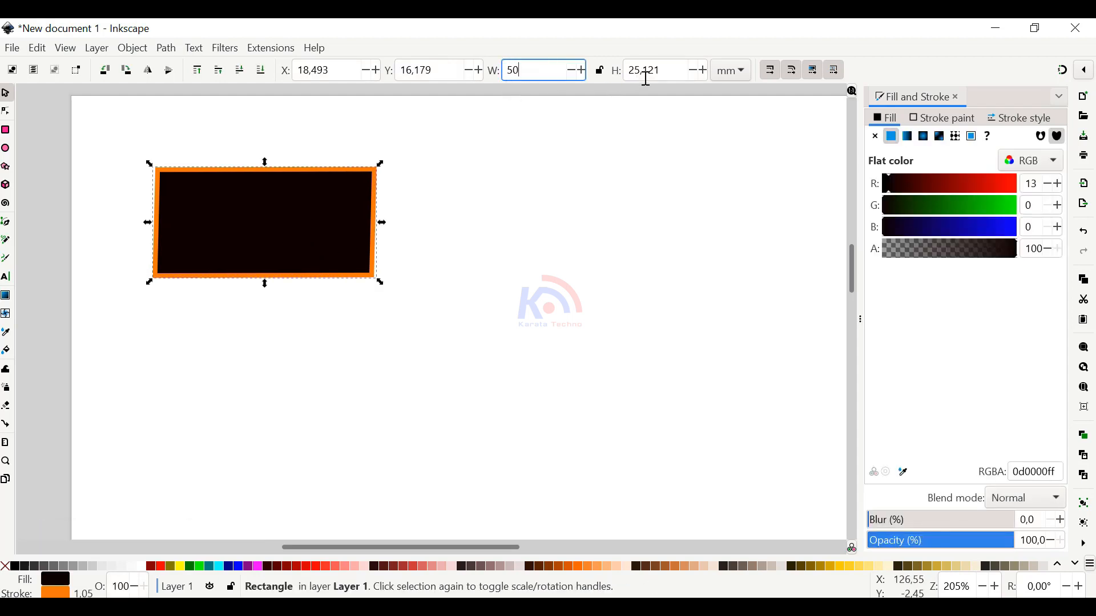
key(Tab)
text(5)
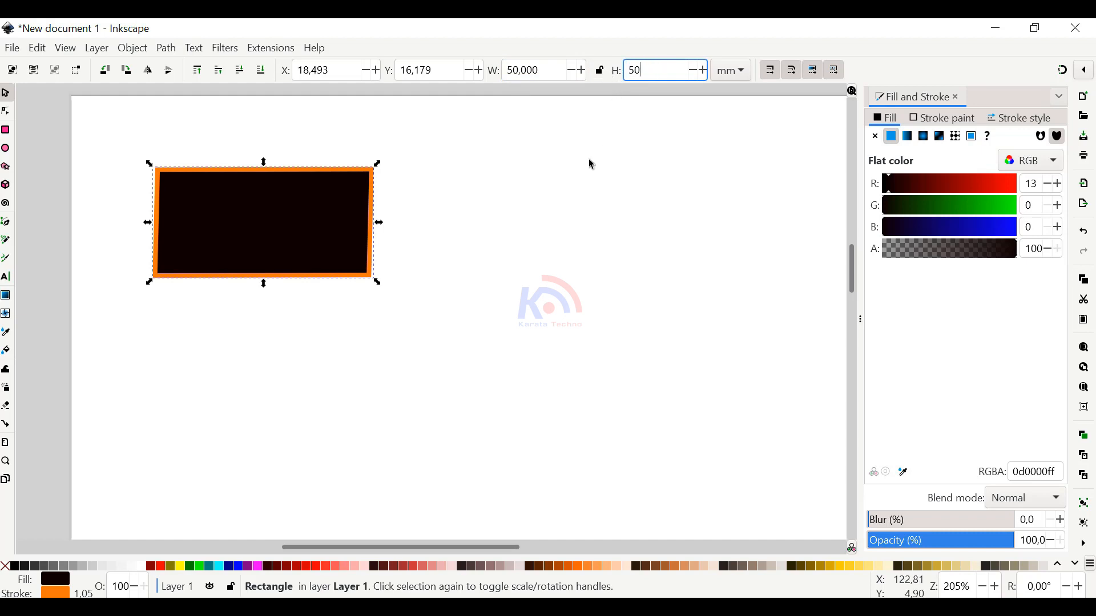
key(Return)
Move the square down the page to a Y position of about 36.7 mm
click(260, 292)
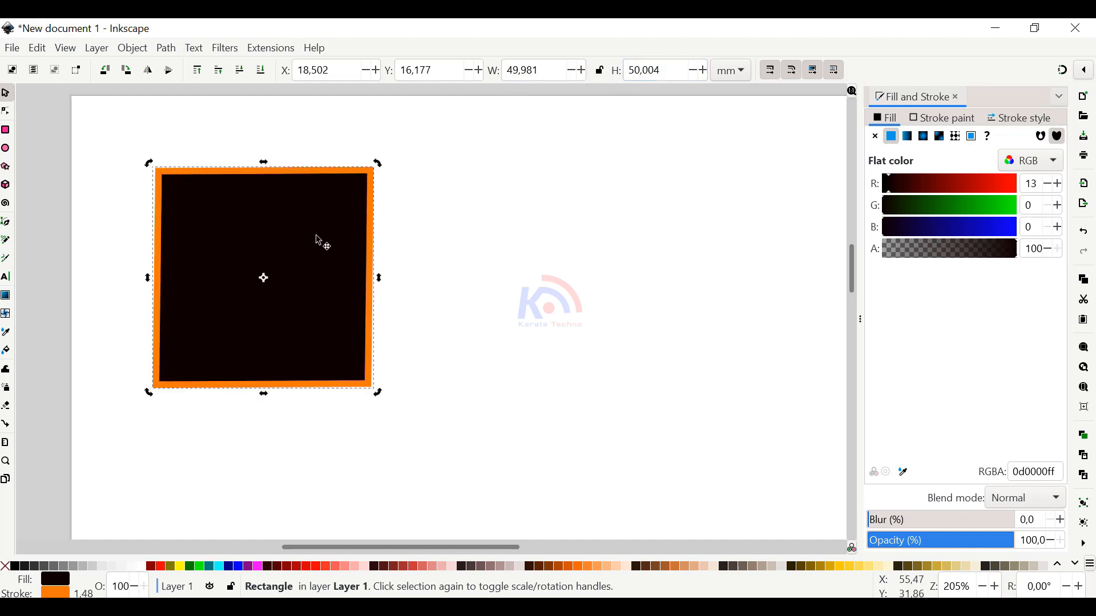
drag(317, 244, 319, 335)
scroll(348, 324, down, 2)
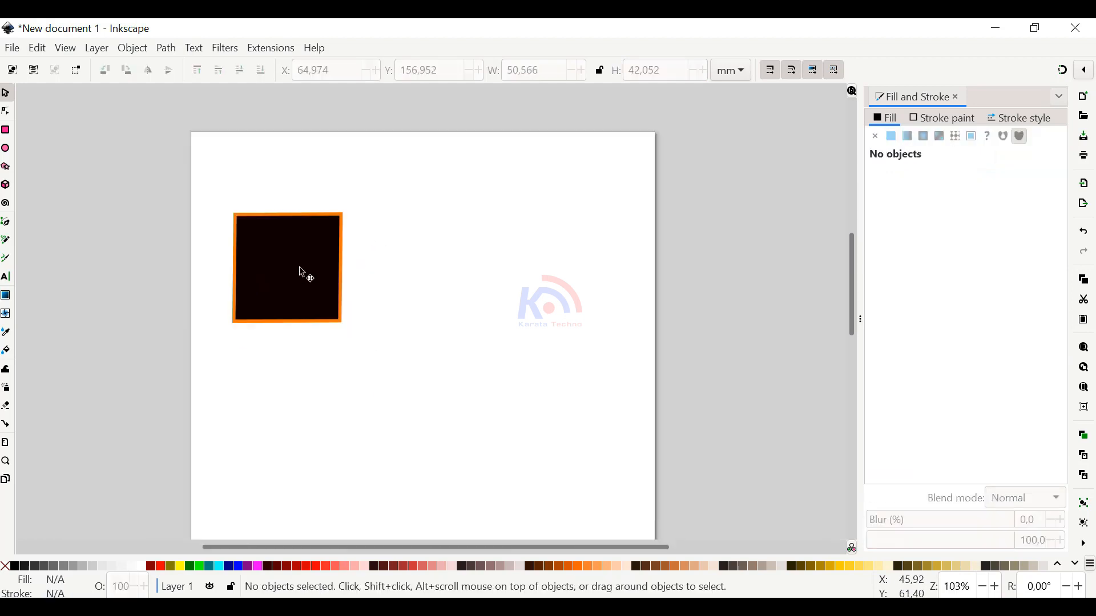
Rotate the square about 5 degrees clockwise and skew its upper edge rightwards to a width of about 59.7 mm
click(302, 270)
scroll(326, 239, up, 2)
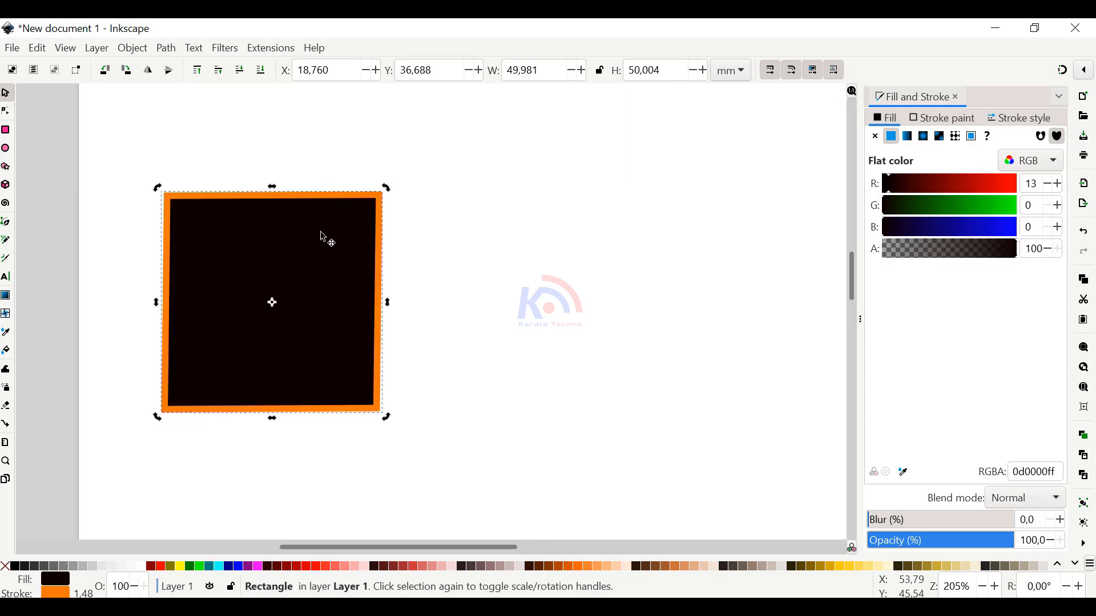
drag(387, 188, 395, 201)
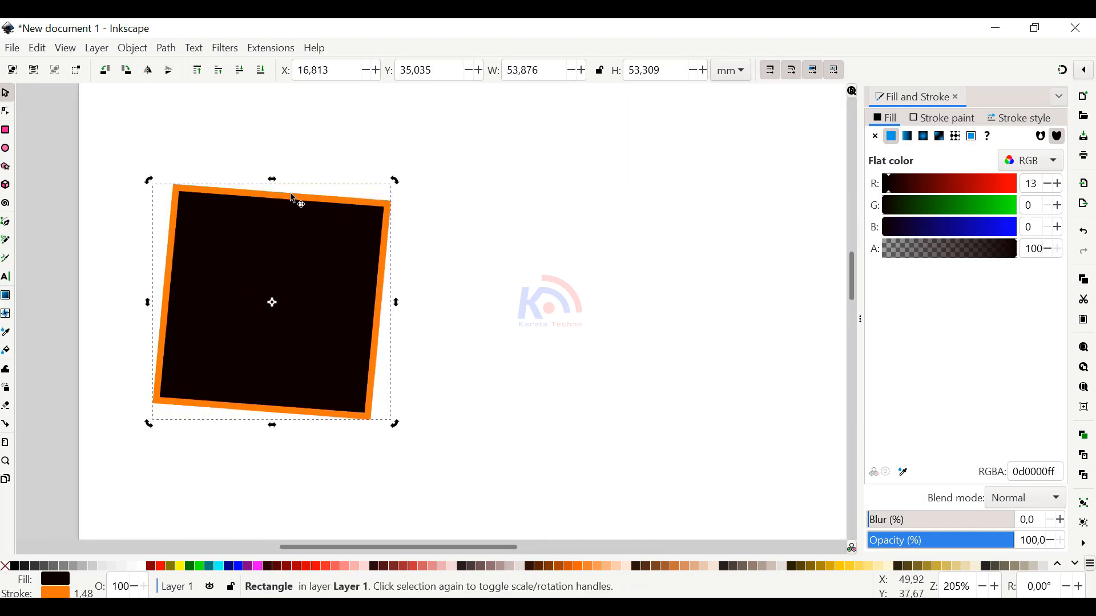
drag(271, 180, 286, 181)
Move the skewed square down to a Y position of about 99 mm and skew it slightly further, to about 60.5 mm wide
drag(299, 245, 323, 275)
scroll(321, 258, down, 3)
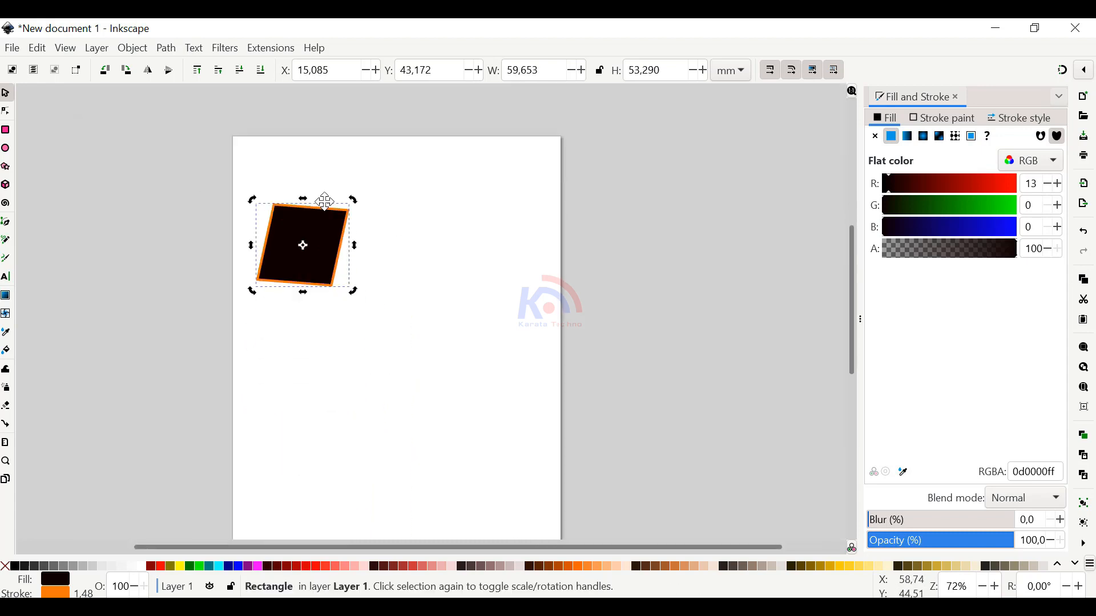
drag(323, 219, 315, 306)
scroll(330, 296, up, 3)
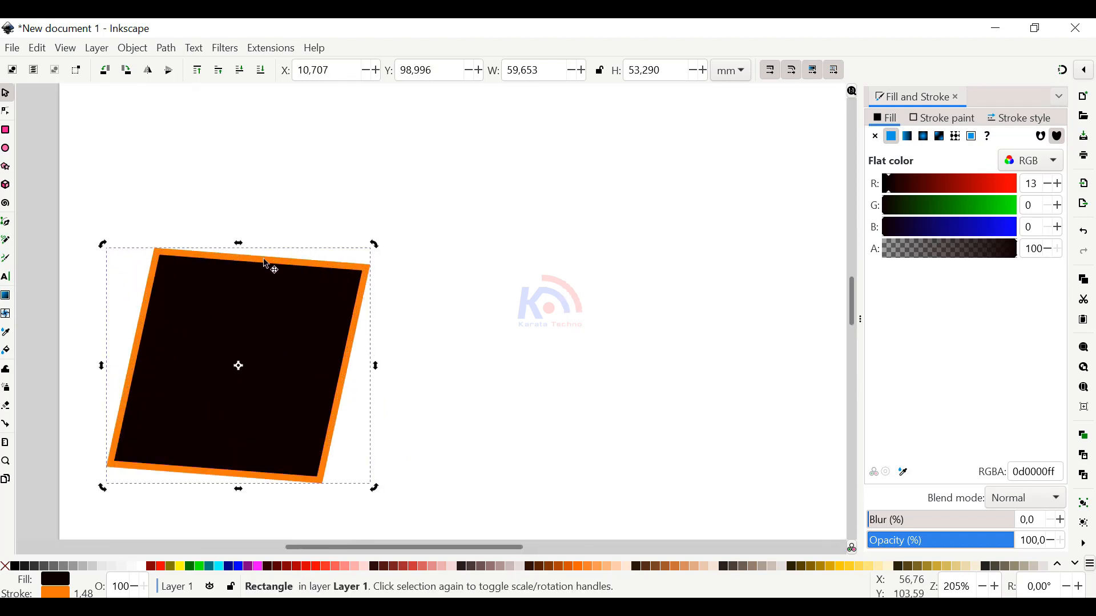
drag(242, 246, 241, 241)
click(282, 207)
click(302, 291)
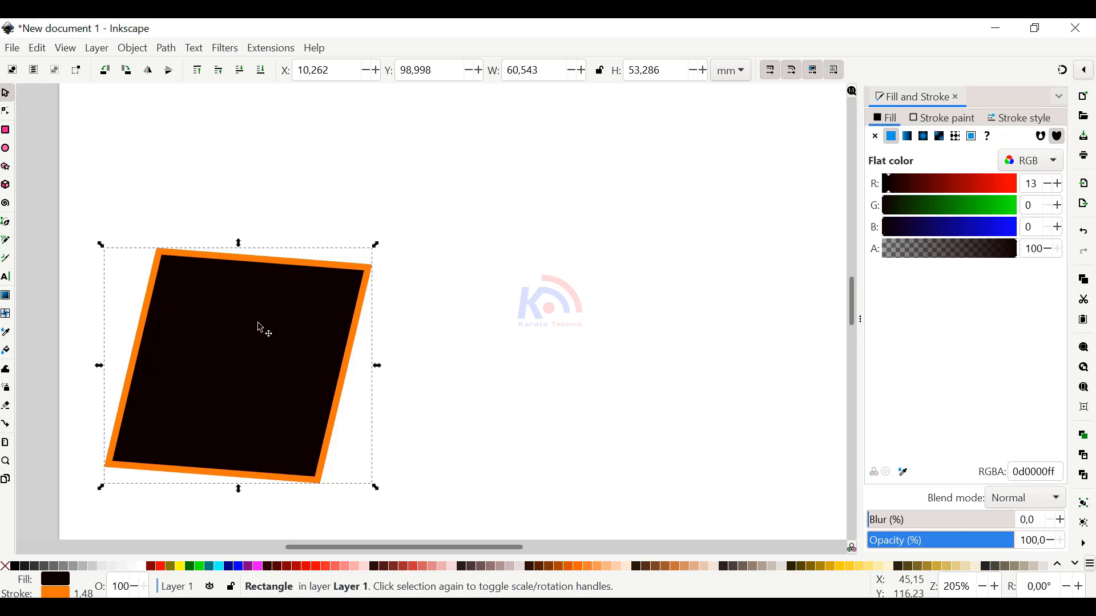
Place a duplicate of the skewed square up and right, overlapping the original, and rotate it about 28 degrees clockwise
drag(260, 327, 308, 210)
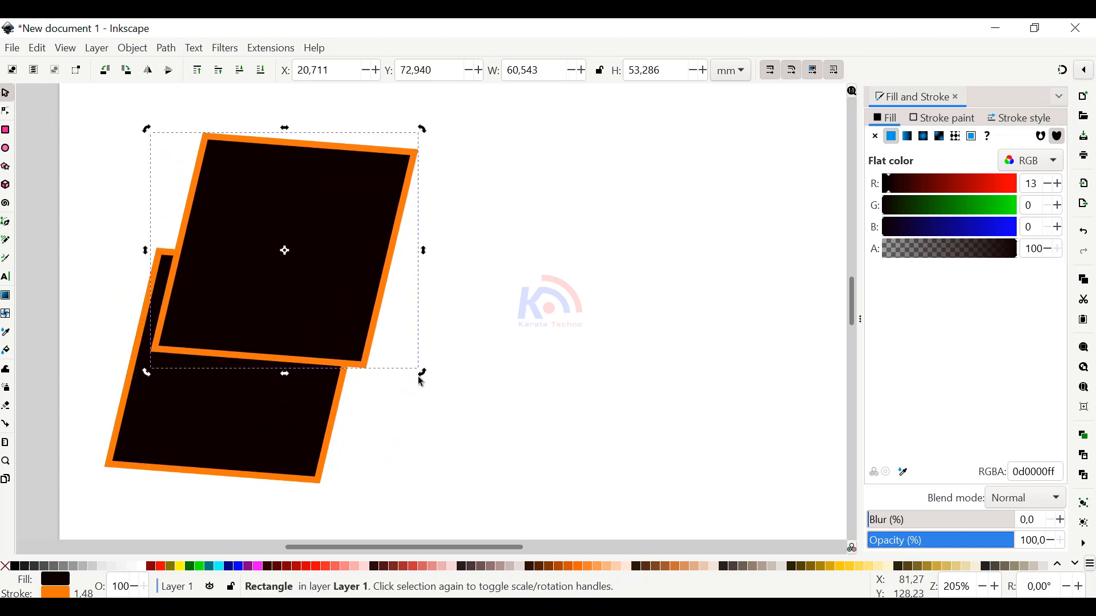
drag(421, 381, 428, 180)
click(368, 334)
click(374, 326)
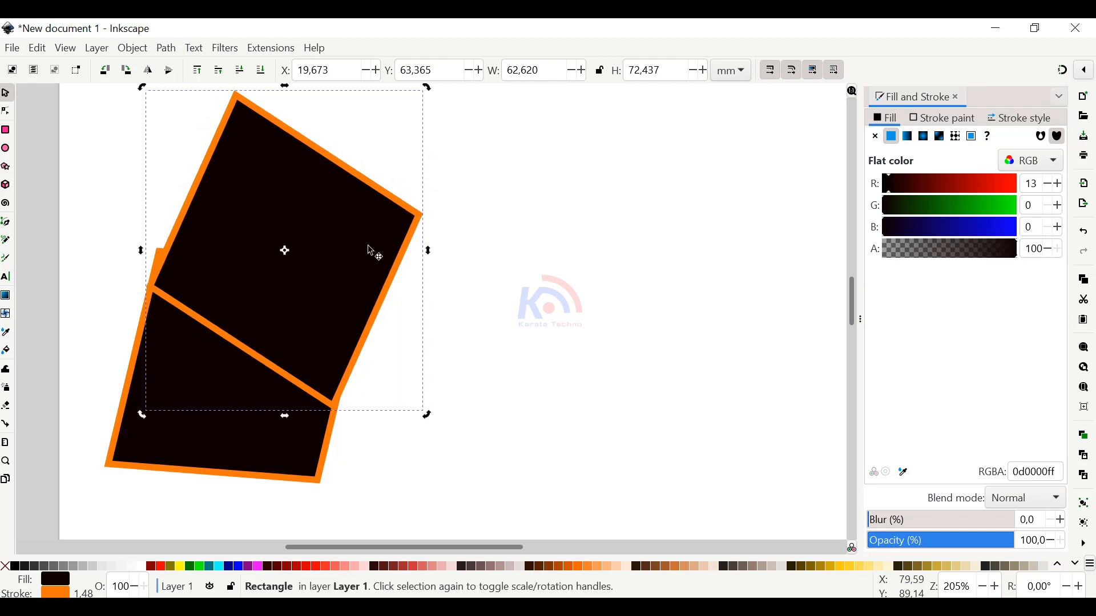
Squash the rotated copy to about 34.3 mm high and place it just above the original
drag(340, 282, 345, 334)
scroll(355, 252, down, 1)
click(282, 371)
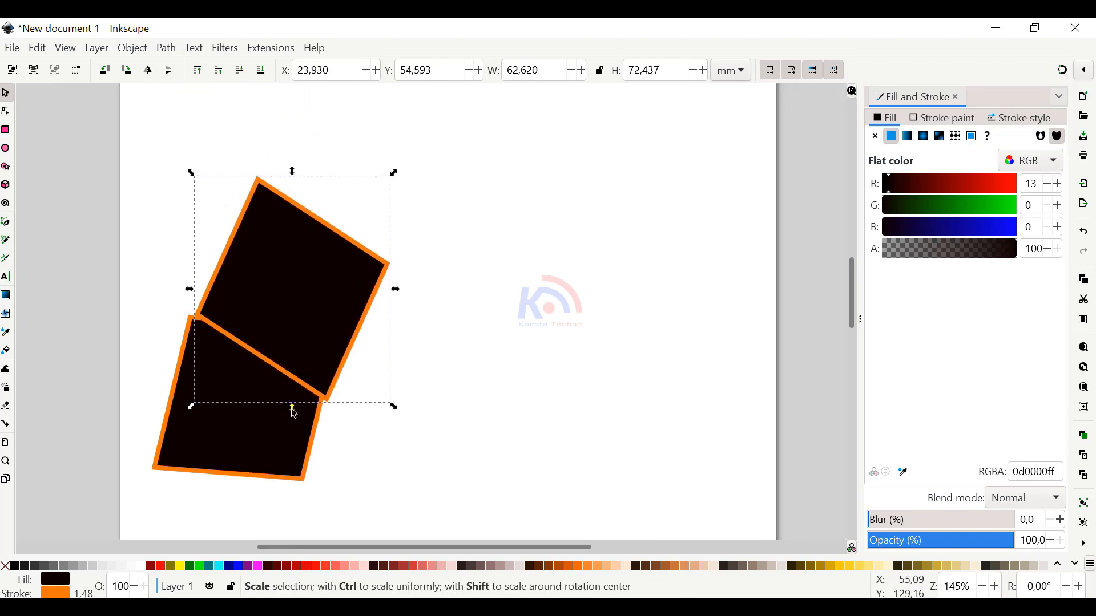
drag(293, 408, 307, 290)
drag(308, 248, 323, 291)
Rotate the squashed upper copy about 9 degrees counter-clockwise
click(367, 264)
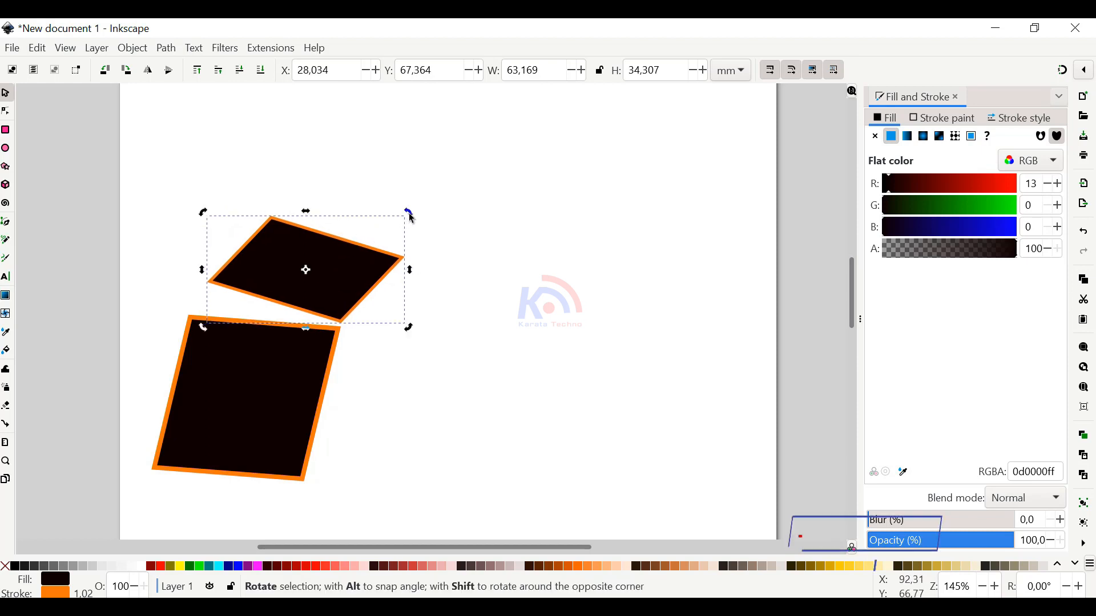
drag(407, 213, 400, 203)
Skew the lower parallelogram's upper edge rightwards to about 65.3 mm wide and rotate the shape about 3 degrees clockwise
click(310, 349)
click(311, 349)
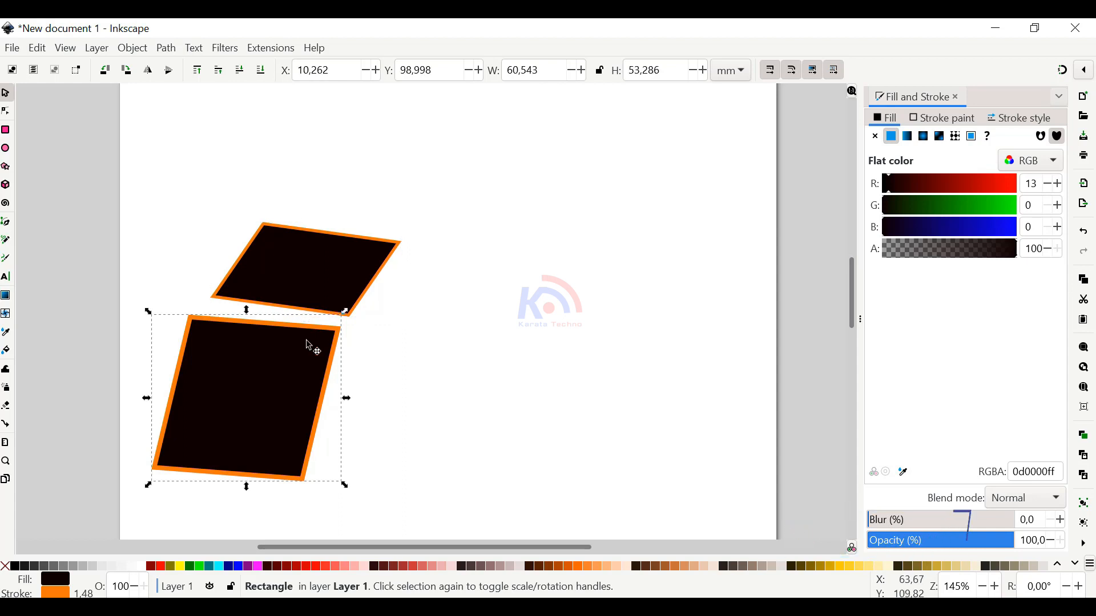
click(247, 311)
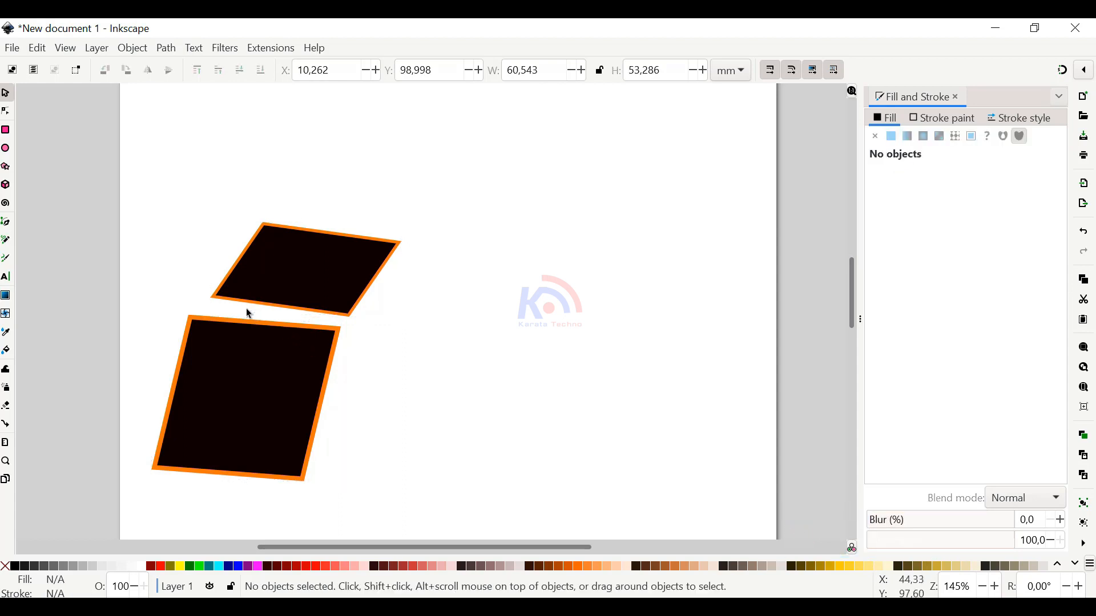
click(248, 338)
click(249, 338)
drag(246, 311, 255, 309)
click(291, 308)
click(298, 361)
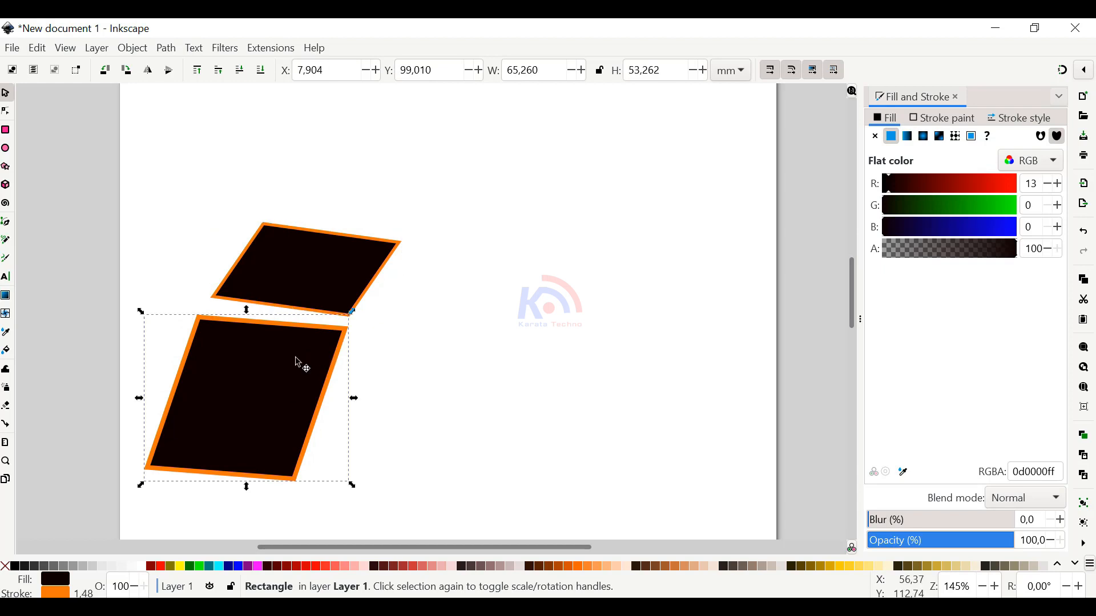
click(298, 362)
mouse_move(354, 314)
mouse_down()
mouse_move(360, 325)
mouse_move(354, 317)
mouse_up()
Move the upper parallelogram onto the lower one's upper edge and stretch it sideways to about 66.5 mm wide
scroll(354, 317, up, 3)
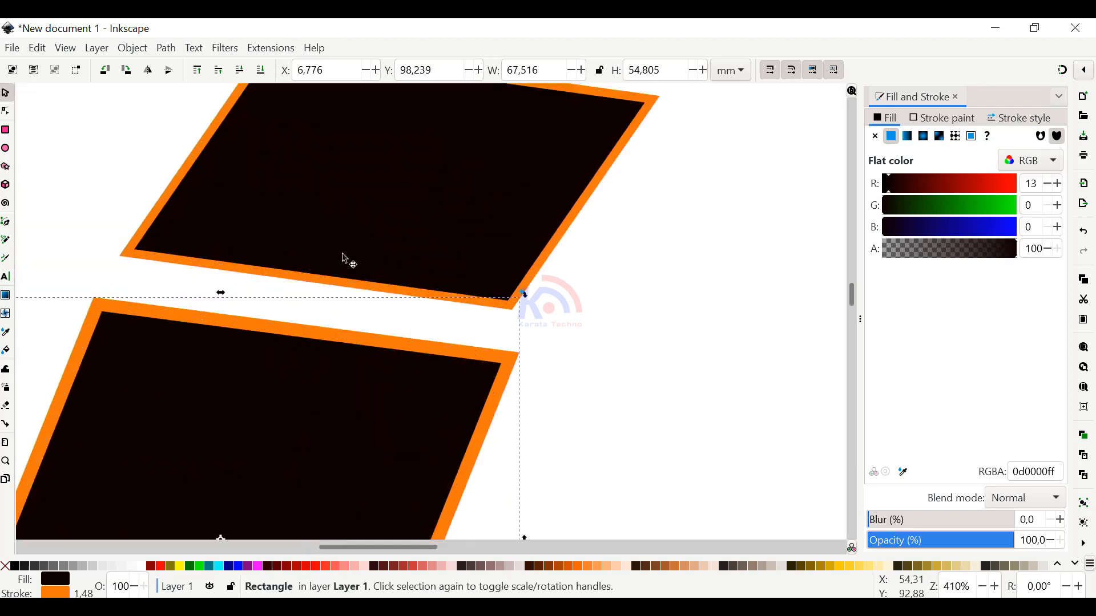
drag(347, 260, 318, 294)
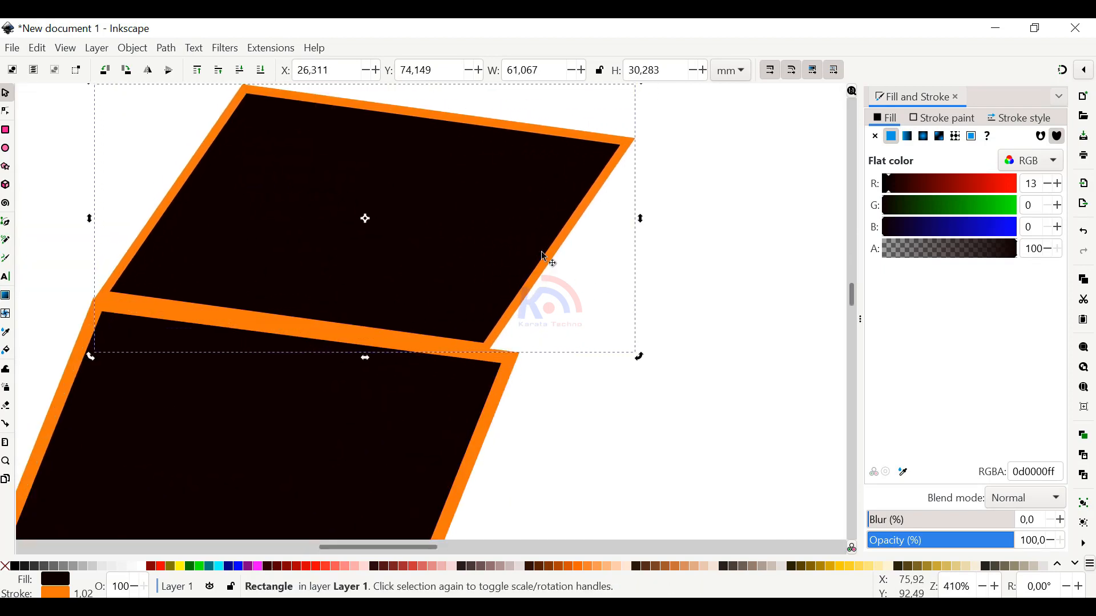
drag(642, 220, 686, 231)
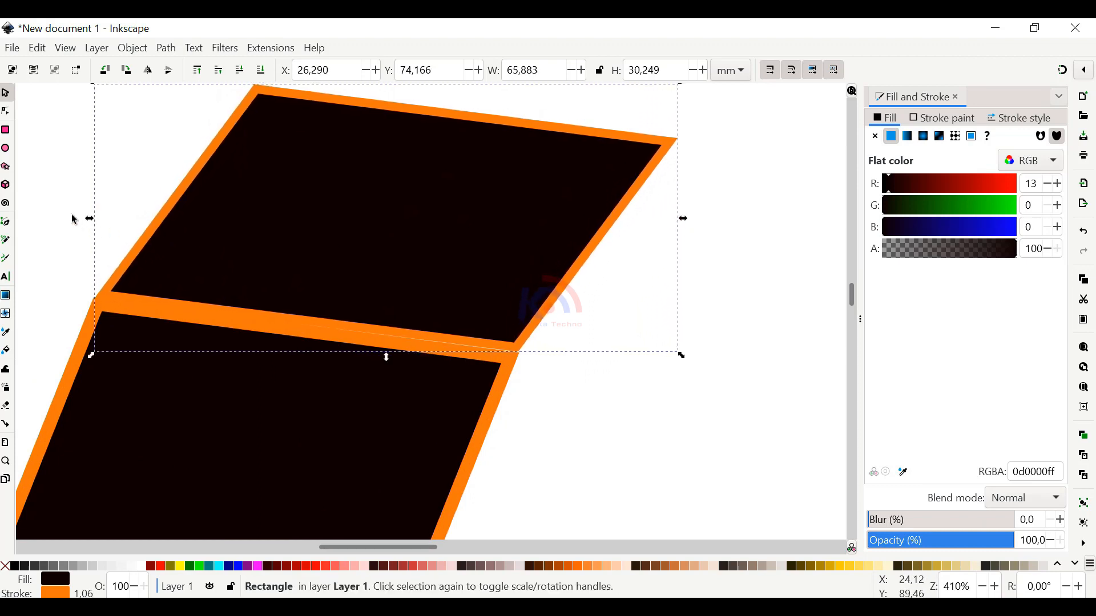
drag(90, 221, 87, 222)
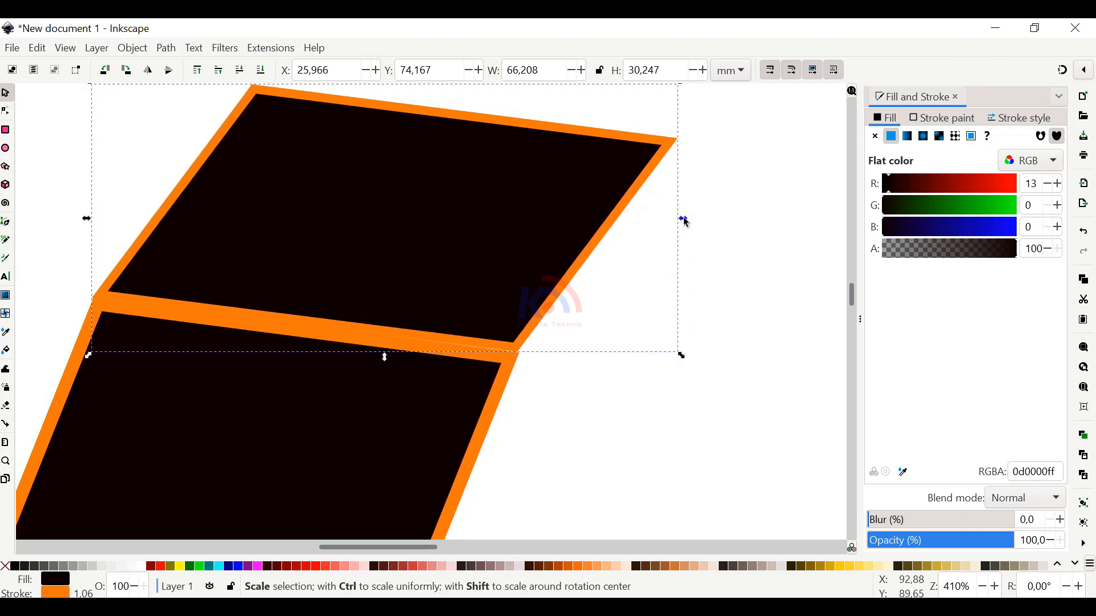
drag(683, 220, 689, 224)
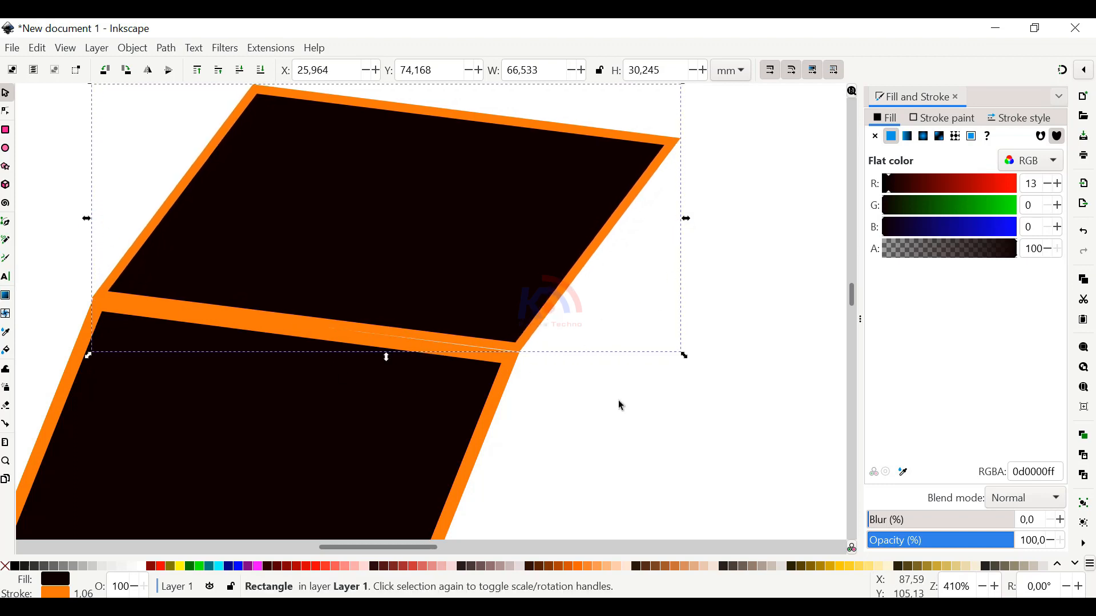
Rotate the upper parallelogram slightly clockwise and squash it from its upper edge to about 23.6 mm high
click(515, 400)
click(522, 318)
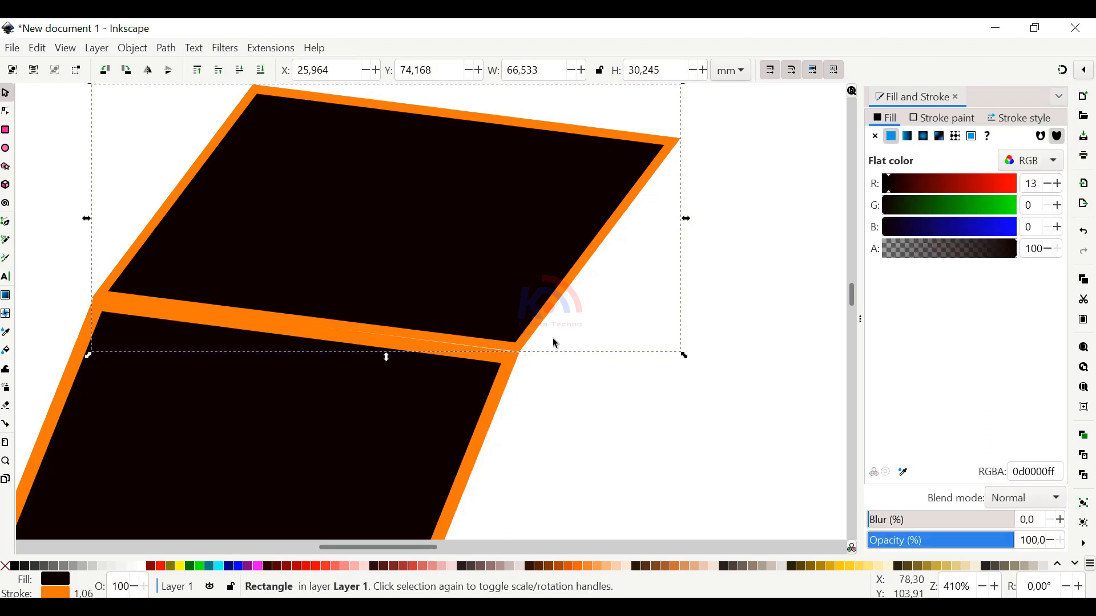
click(682, 358)
drag(680, 357, 683, 361)
scroll(583, 386, down, 3)
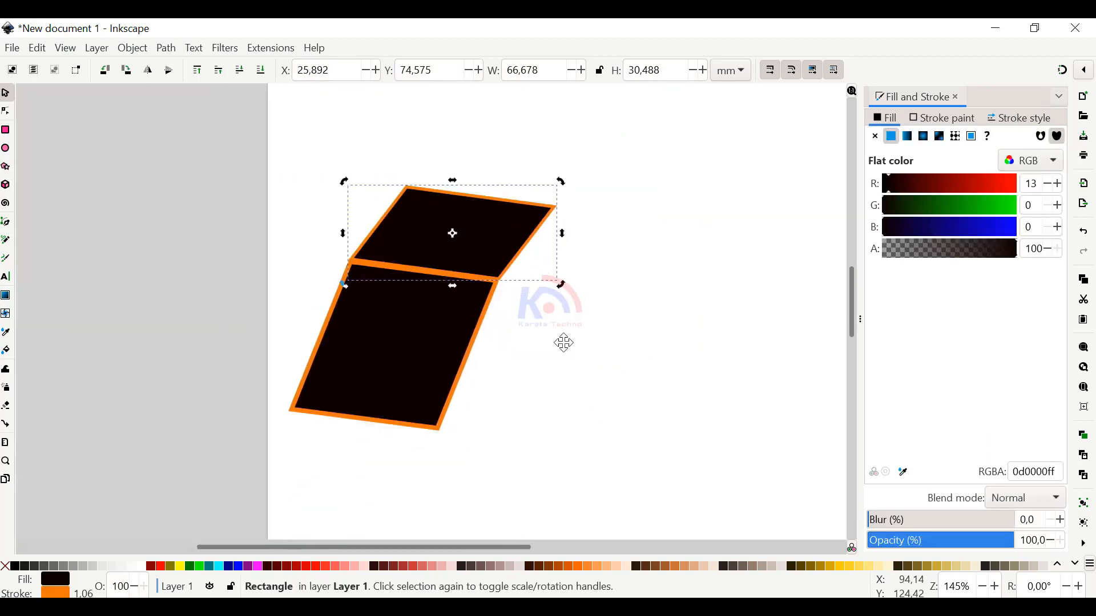
click(484, 207)
drag(451, 180, 449, 204)
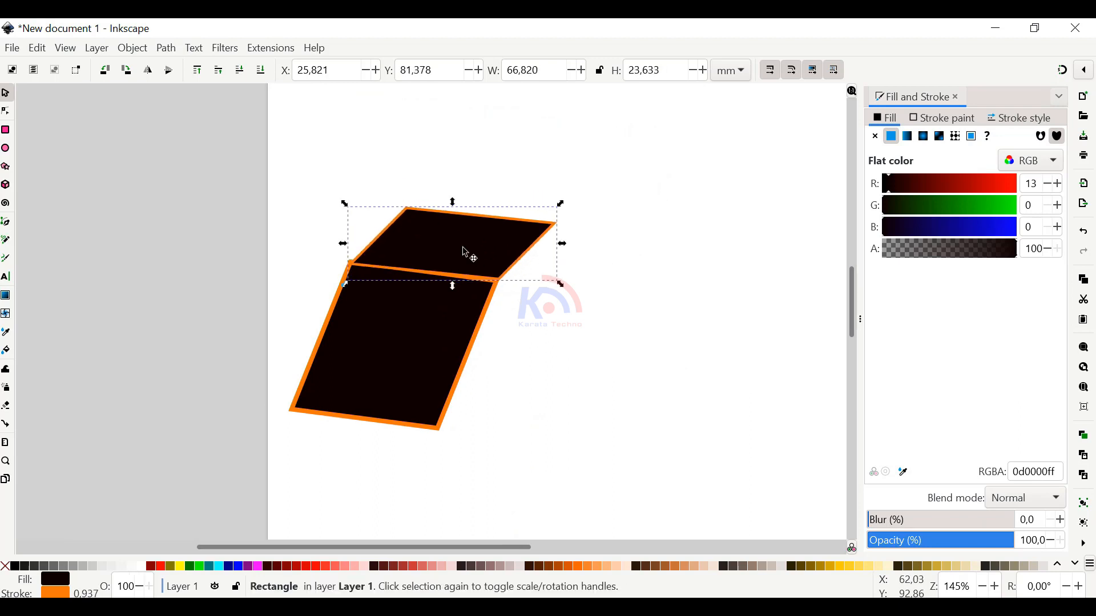
Fine-tune the upper parallelogram to about 68.1 by 24.3 mm so that it lines up with the lower one's upper edge
scroll(451, 265, up, 2)
click(443, 279)
drag(401, 313, 398, 318)
drag(421, 271, 426, 262)
drag(619, 312, 620, 315)
drag(490, 262, 491, 266)
Squash the lower parallelogram from its lower edge to about 39.7 mm high
scroll(572, 346, down, 3)
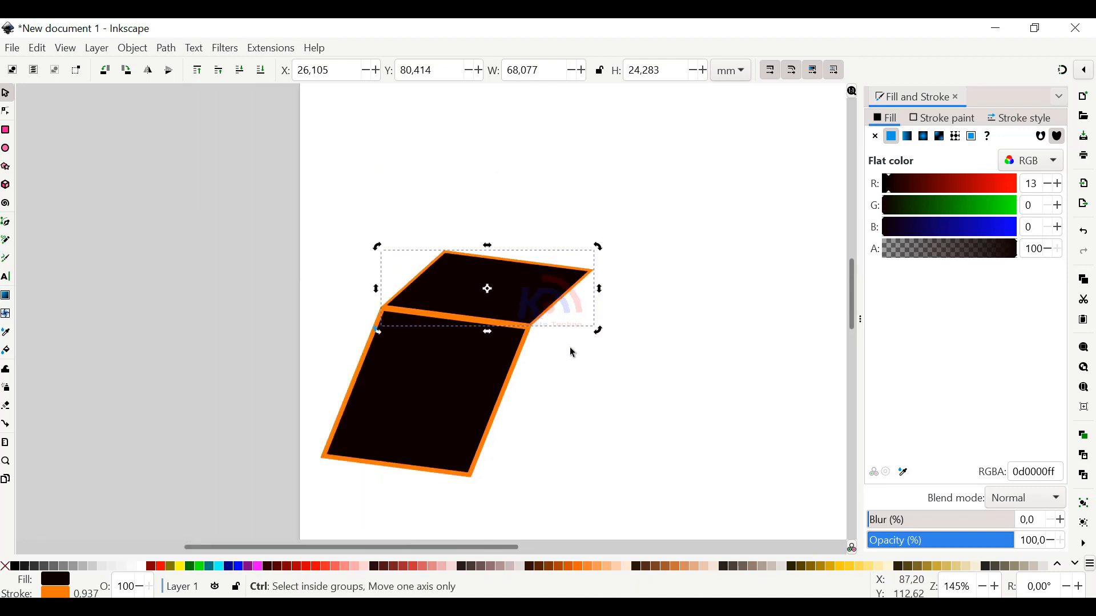
drag(592, 397, 567, 365)
click(461, 373)
drag(449, 421, 457, 386)
click(518, 286)
Place a mirrored, narrowed copy of the lower parallelogram on its right side and skew it upright to about 30.5 mm wide
click(468, 355)
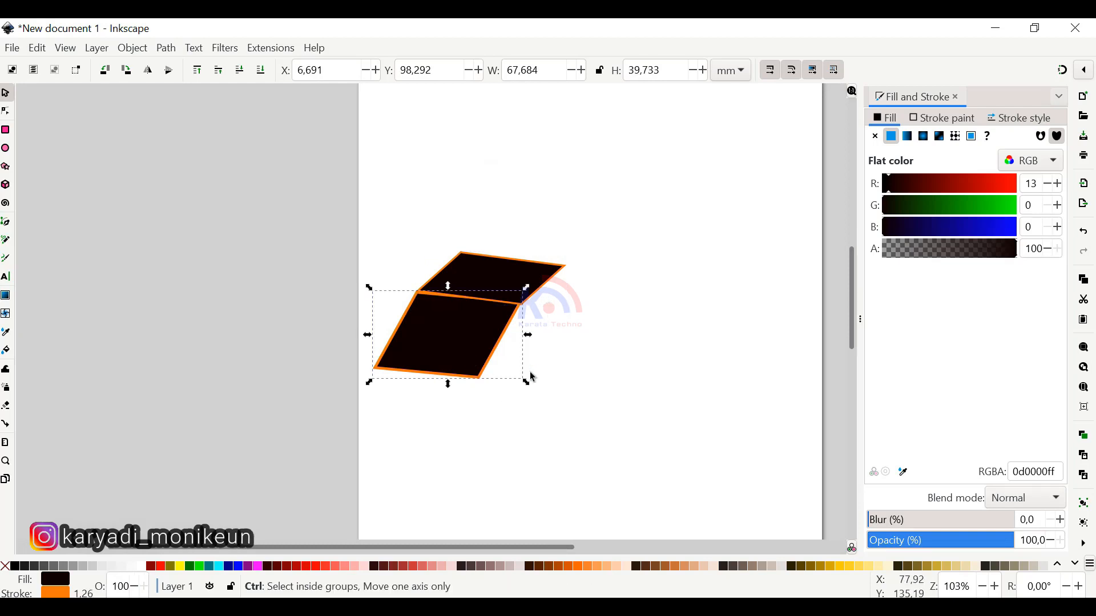
key(ctrl+d)
drag(443, 342, 718, 346)
drag(653, 358, 542, 347)
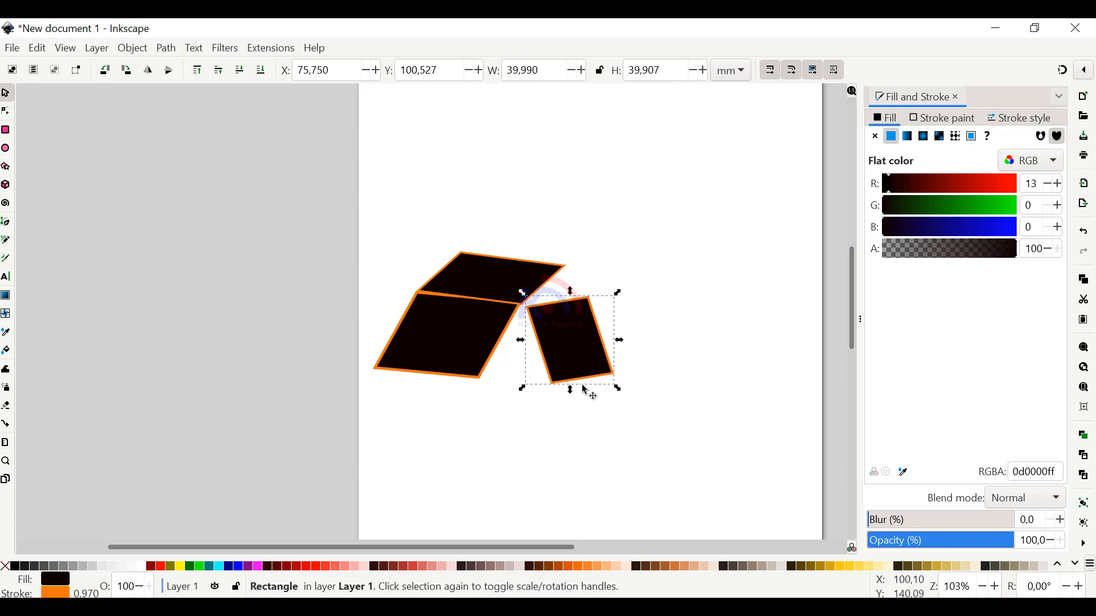
drag(570, 390, 553, 390)
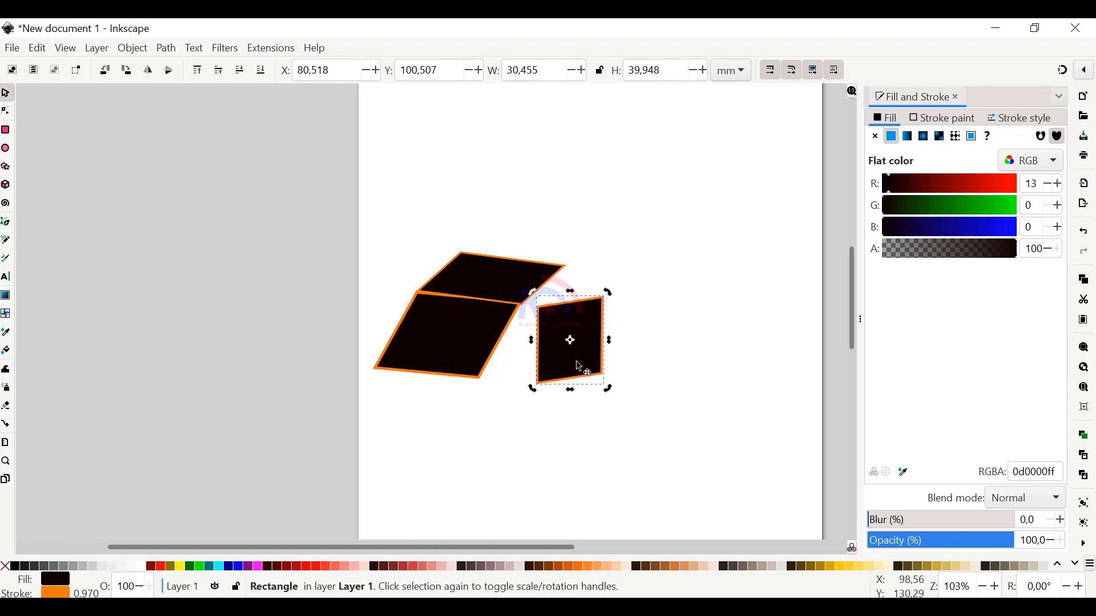
Rotate the right-hand copy about 15 degrees counter-clockwise and move it against the lower parallelogram's upper-right corner
drag(595, 327, 588, 282)
drag(573, 342, 577, 328)
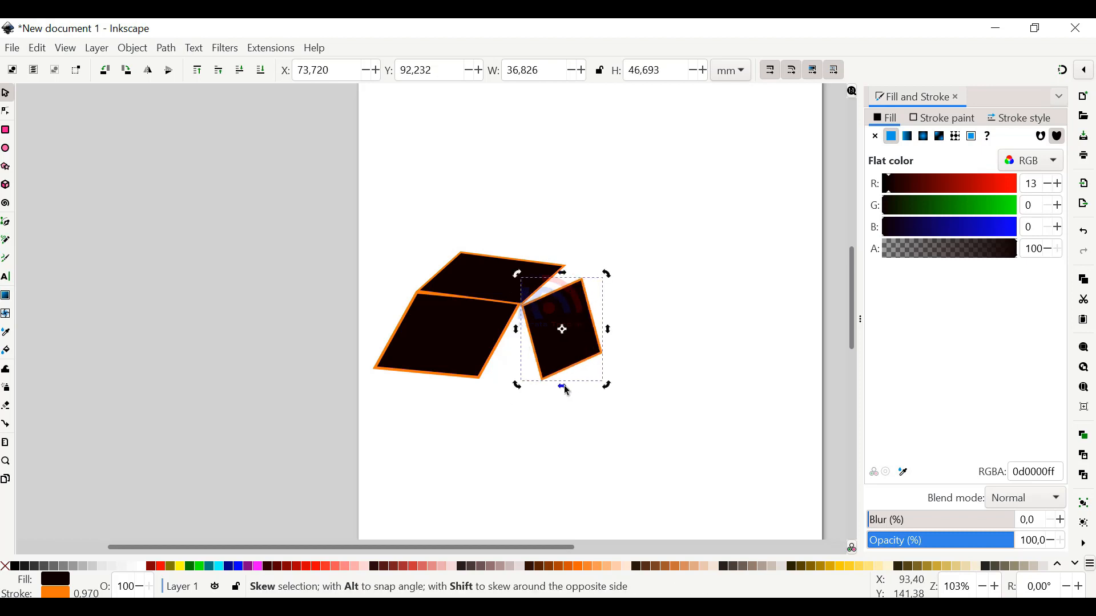
Stretch the right-hand copy downwards from its lower edge and move it down and right, clear of the lower parallelogram
click(566, 365)
drag(563, 387, 563, 403)
drag(580, 324, 585, 355)
Skew the top parallelogram to the right and narrow it to about 65.1 mm so its lower edge matches the lower parallelogram
click(514, 258)
drag(516, 262, 527, 282)
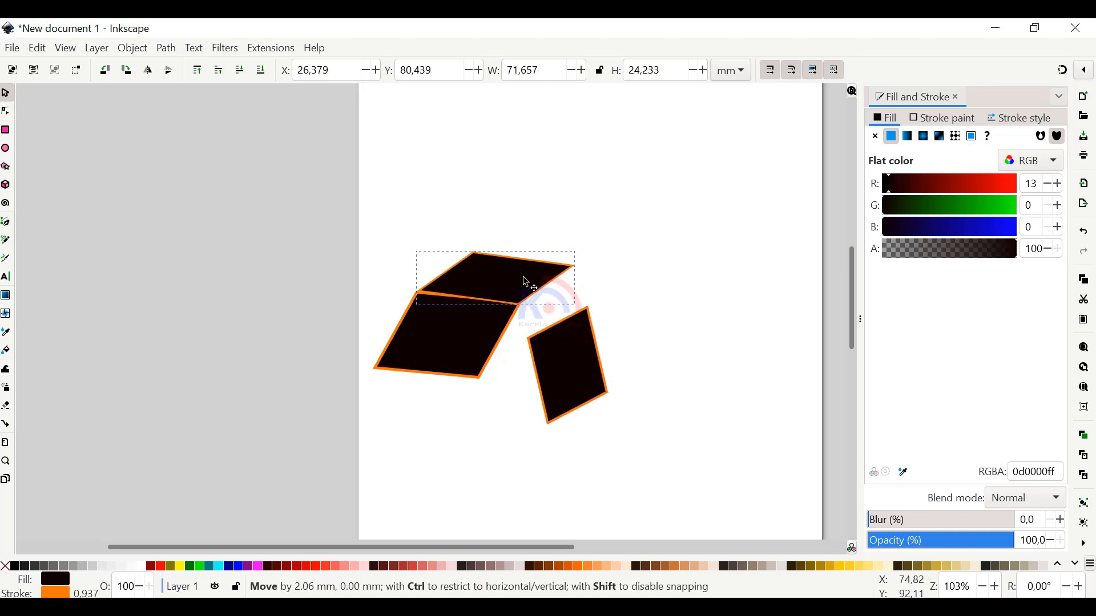
scroll(504, 268, up, 2)
drag(493, 246, 484, 230)
click(503, 220)
drag(512, 289, 503, 289)
click(501, 293)
drag(479, 349, 484, 350)
click(517, 290)
drag(513, 284, 509, 284)
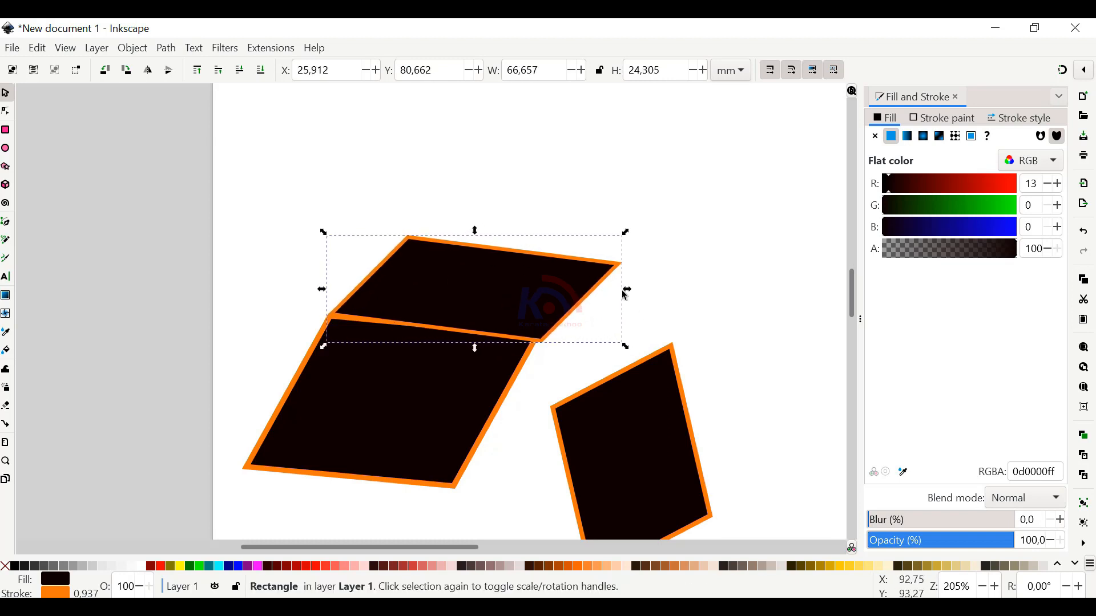
drag(621, 291, 615, 291)
Replace the right-hand shape with a vertically flipped copy of the top parallelogram, about 65.2 mm wide, against the lower one's upper-right corner
drag(637, 400, 622, 368)
key(Delete)
click(500, 309)
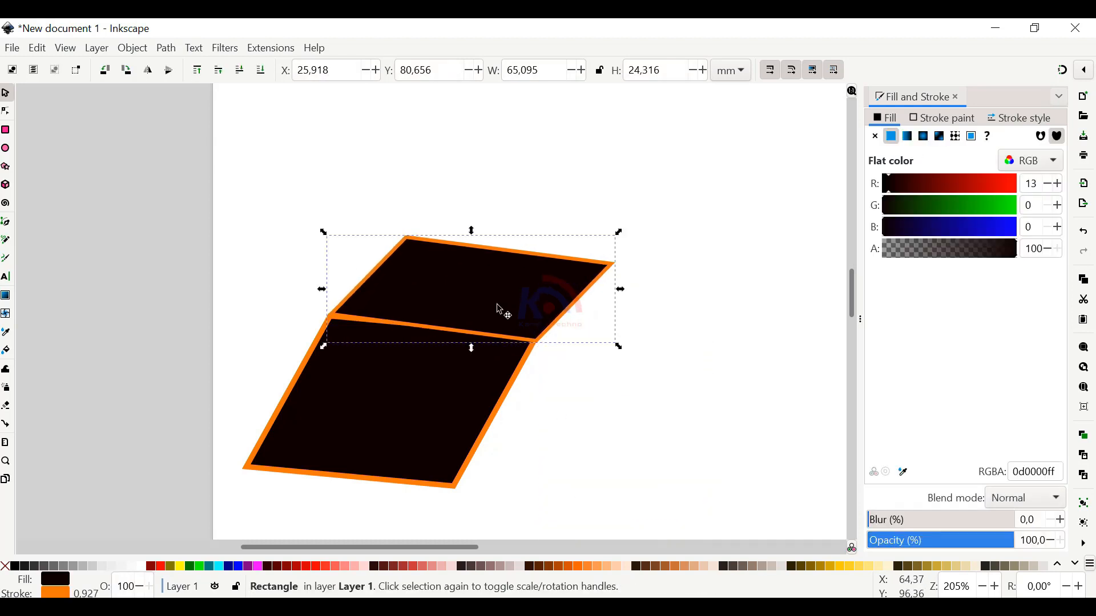
key(ctrl+d)
drag(473, 280, 679, 331)
drag(679, 284, 631, 477)
drag(609, 431, 609, 358)
click(609, 358)
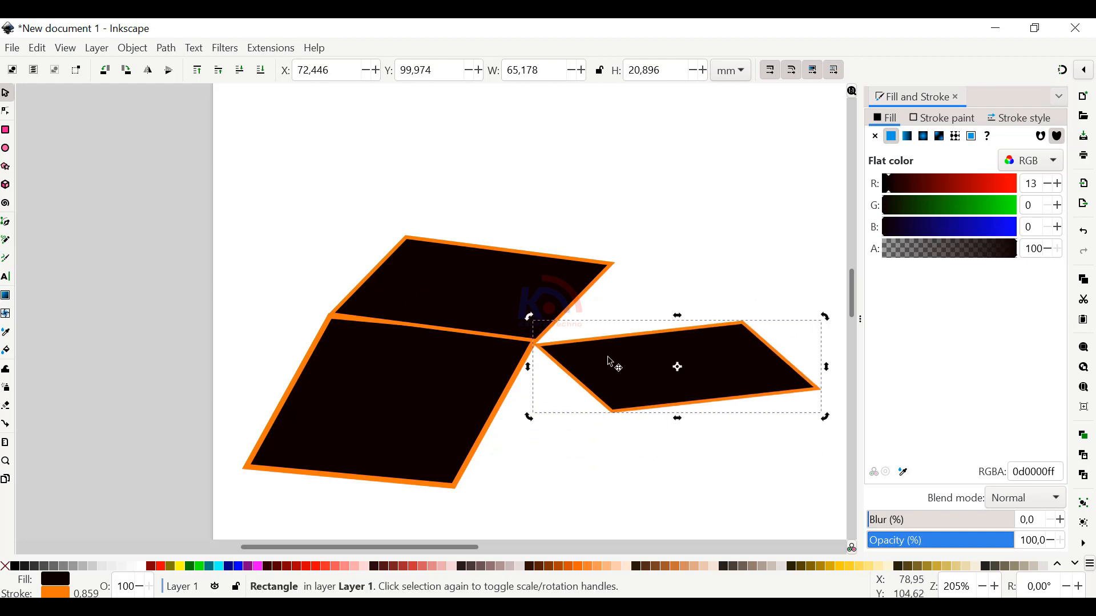
Rotate the flipped copy clockwise until it stands upright, shorten it from its lower edge and place it beside the front face
drag(531, 319, 698, 269)
drag(683, 298, 604, 342)
drag(649, 262, 659, 275)
drag(605, 340, 581, 268)
drag(575, 483, 576, 418)
drag(472, 217, 485, 185)
drag(578, 296, 599, 303)
Reshape the top face and shift the top and right faces slightly, leaving small gaps between the faces
click(475, 184)
click(475, 183)
drag(473, 237, 494, 251)
drag(521, 213, 507, 215)
drag(468, 261, 465, 260)
click(468, 224)
click(468, 224)
click(446, 226)
drag(317, 256, 311, 267)
click(485, 223)
drag(601, 267, 602, 265)
drag(529, 210, 443, 197)
drag(627, 117, 625, 114)
drag(597, 272, 605, 257)
Skew the front face more upright by its lower edge and move it up and right beneath the top face
click(409, 353)
click(409, 354)
drag(381, 416, 399, 417)
drag(397, 347, 424, 333)
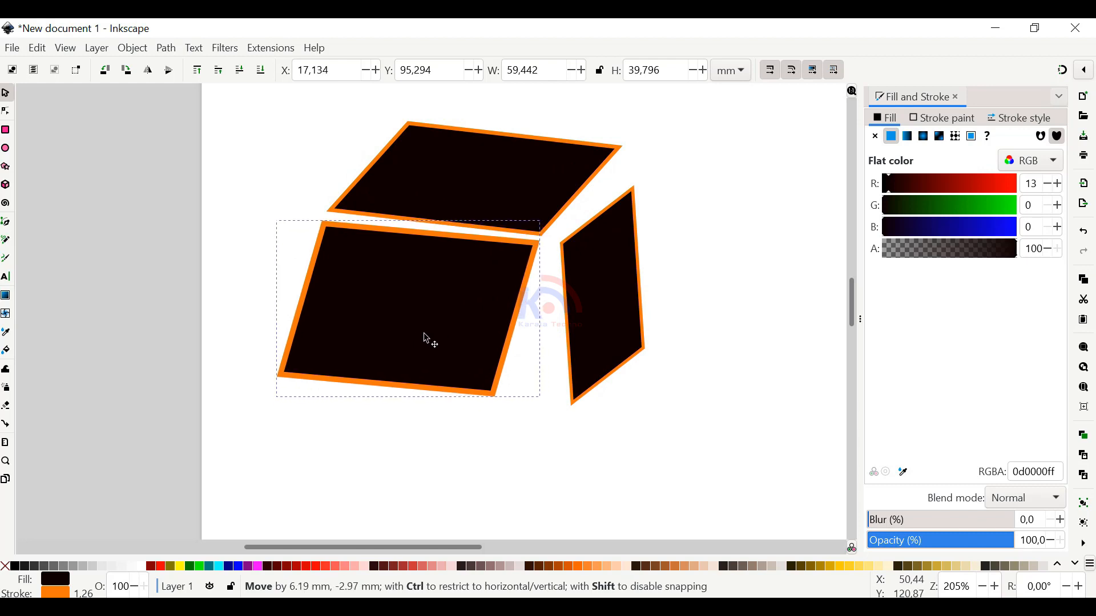
click(433, 415)
click(429, 362)
click(430, 362)
drag(408, 403, 411, 405)
drag(426, 277, 428, 280)
Skew the top face slightly to the right and rotate it about 1.35 degrees counter-clockwise
drag(596, 274, 594, 272)
click(540, 157)
click(539, 158)
drag(475, 116, 480, 115)
drag(632, 116, 630, 111)
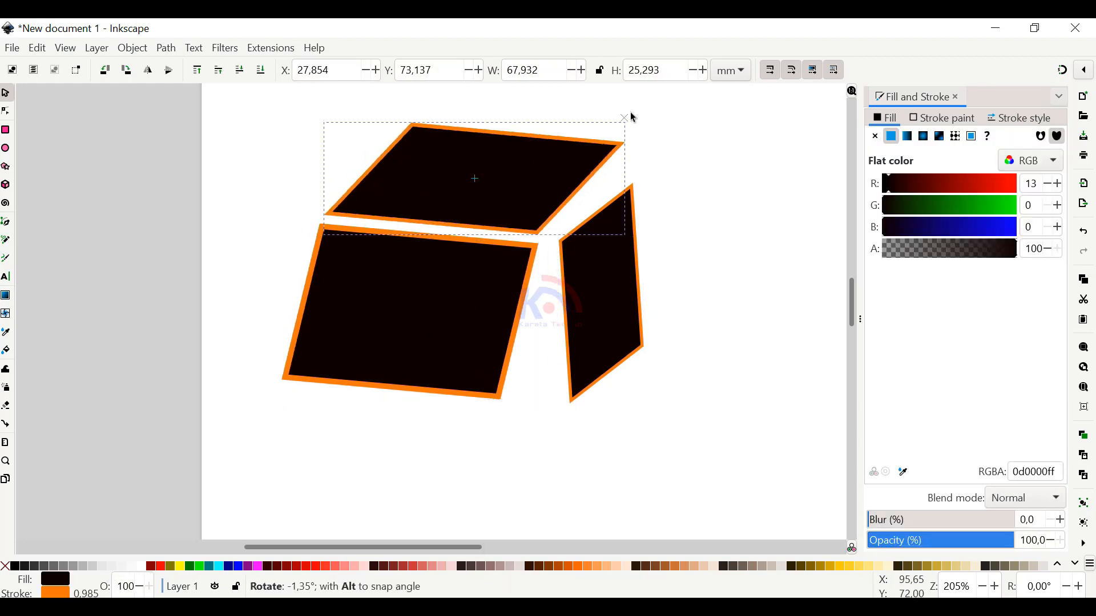
Rotate the right face slightly counter-clockwise and nudge it up and right, beside the front face
drag(614, 271, 609, 267)
click(610, 266)
drag(646, 169, 636, 161)
drag(615, 312, 622, 304)
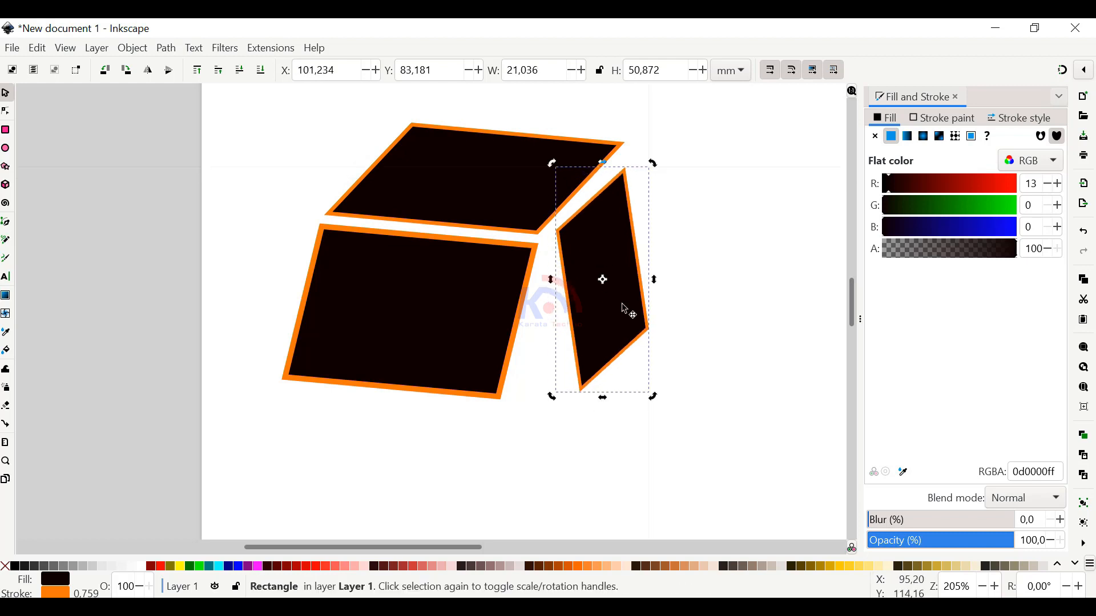
Skew the front face's lower edge to the right until its sides stand nearly vertical
click(464, 373)
click(464, 373)
drag(411, 403, 430, 406)
drag(460, 335, 476, 333)
Skew the right face's lower edge to the left, making it about 18.3 mm wide, and nudge it down and right
click(595, 355)
click(595, 355)
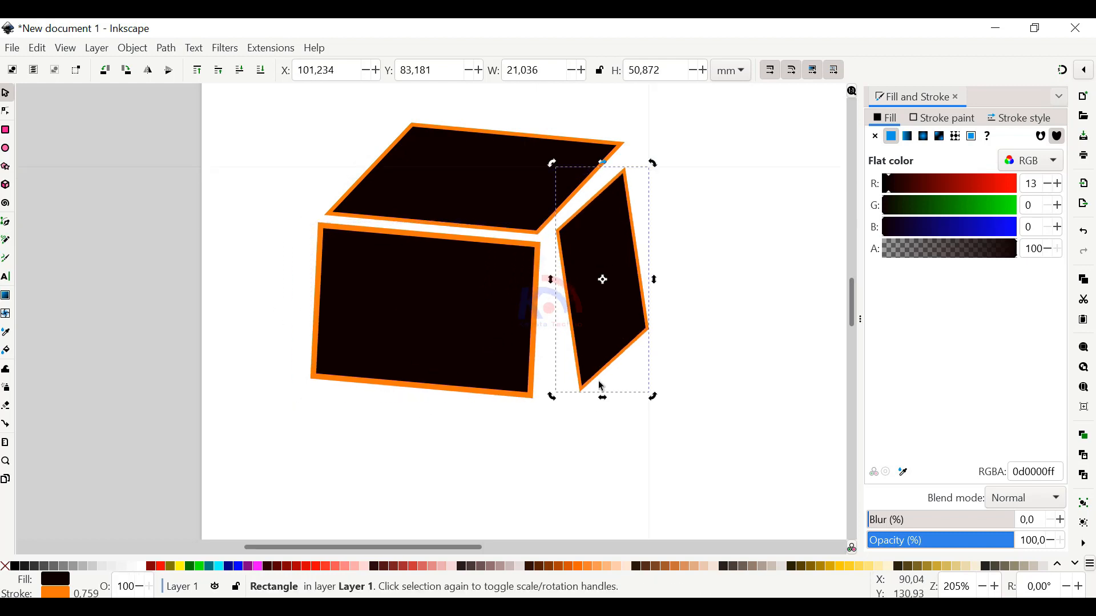
drag(602, 397, 588, 399)
drag(614, 302, 618, 308)
Move the three faces higher on the page and bring the front and right faces closer to the top face
key(ctrl+a)
scroll(482, 411, down, 3)
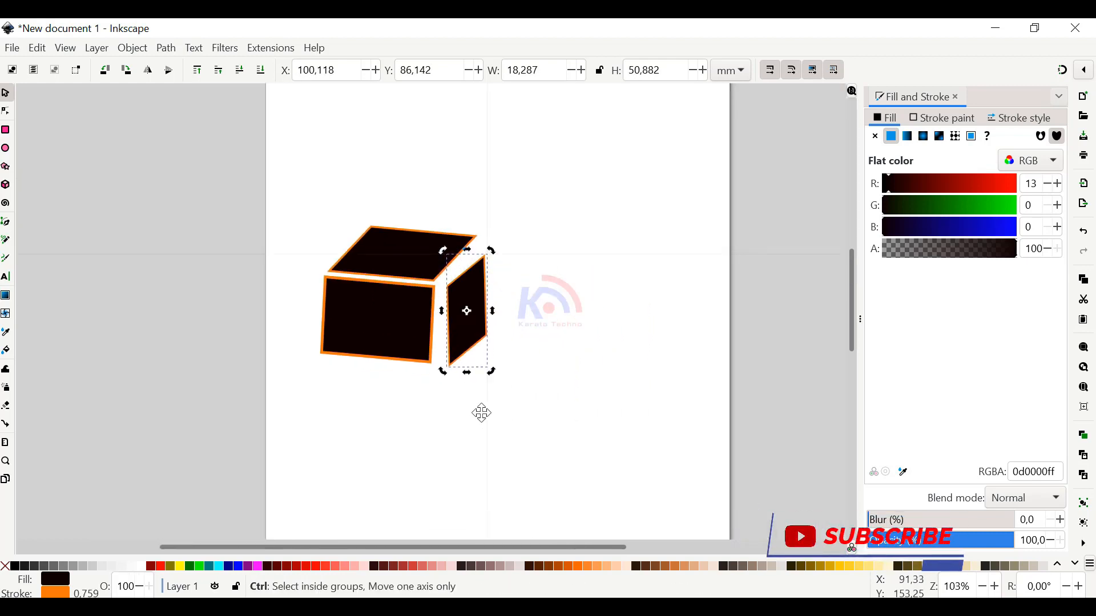
drag(446, 320, 438, 312)
click(367, 260)
drag(429, 429, 392, 347)
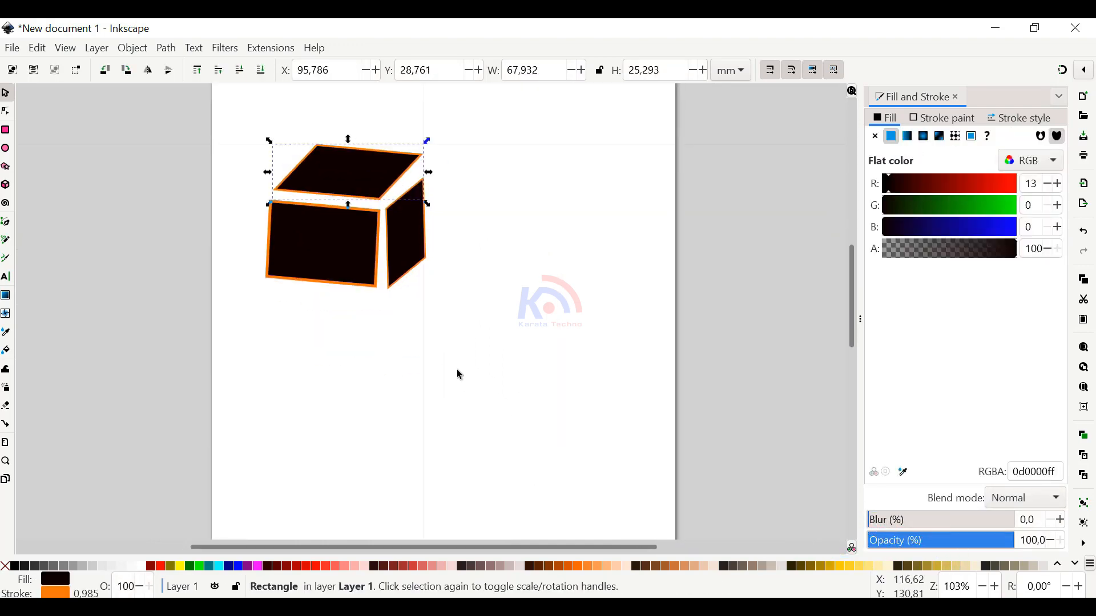
scroll(447, 345, up, 2)
scroll(378, 273, down, 1)
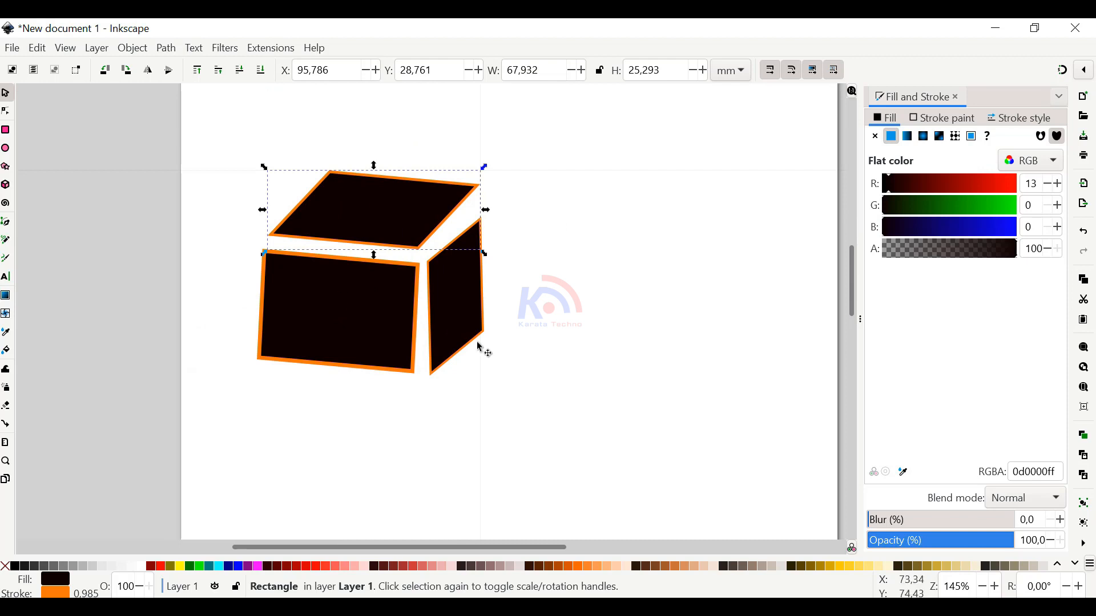
drag(483, 405, 436, 355)
scroll(435, 344, down, 2)
drag(484, 401, 312, 220)
drag(366, 312, 369, 285)
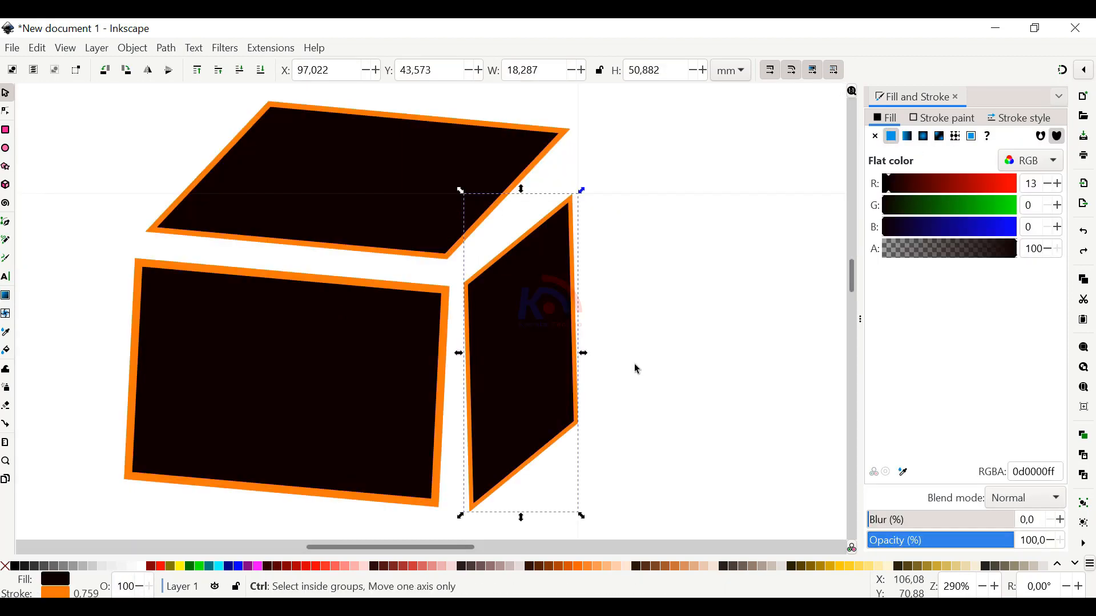
Redo the edits that close the gaps around the front face and widen the right face to about 21.5 mm
key(ctrl+shift+z)
drag(636, 305, 610, 387)
key(ctrl+shift+z)
key(ctrl+shift+z)
key(ctrl+shift+z)
key(ctrl+shift+z)
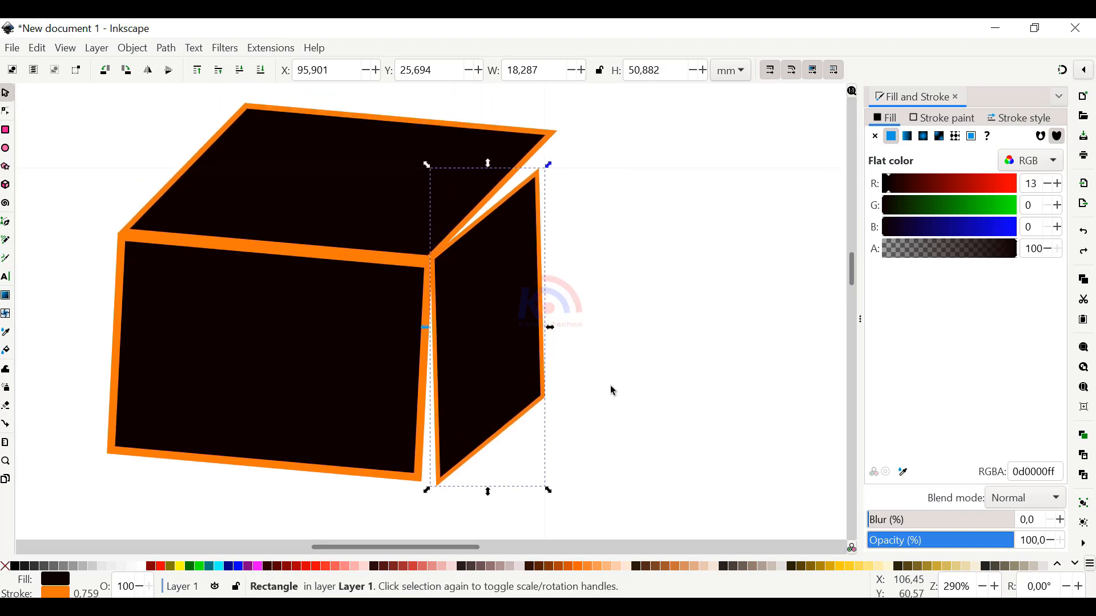
key(ctrl+shift+z)
key(ctrl+shift+z)
key(ctrl+shift+z)
key(ctrl+shift+z)
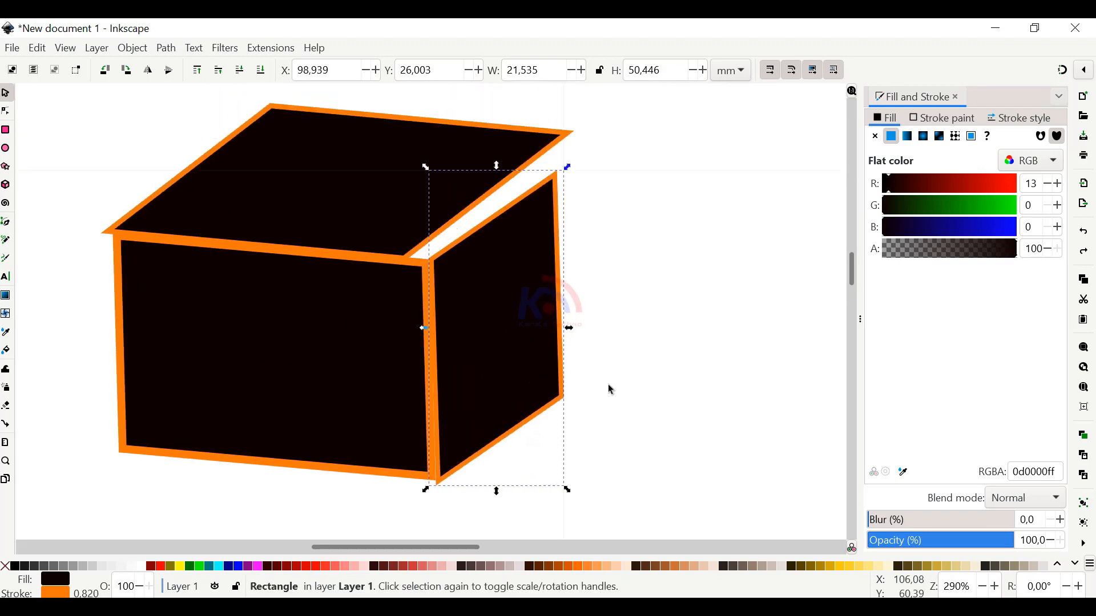
Redo the edits that widen the right face to about 33.2 mm and skew the top face further right
key(ctrl+shift+z)
key(ctrl+shift+z)
key(ctrl+shift+z)
key(ctrl+shift+z)
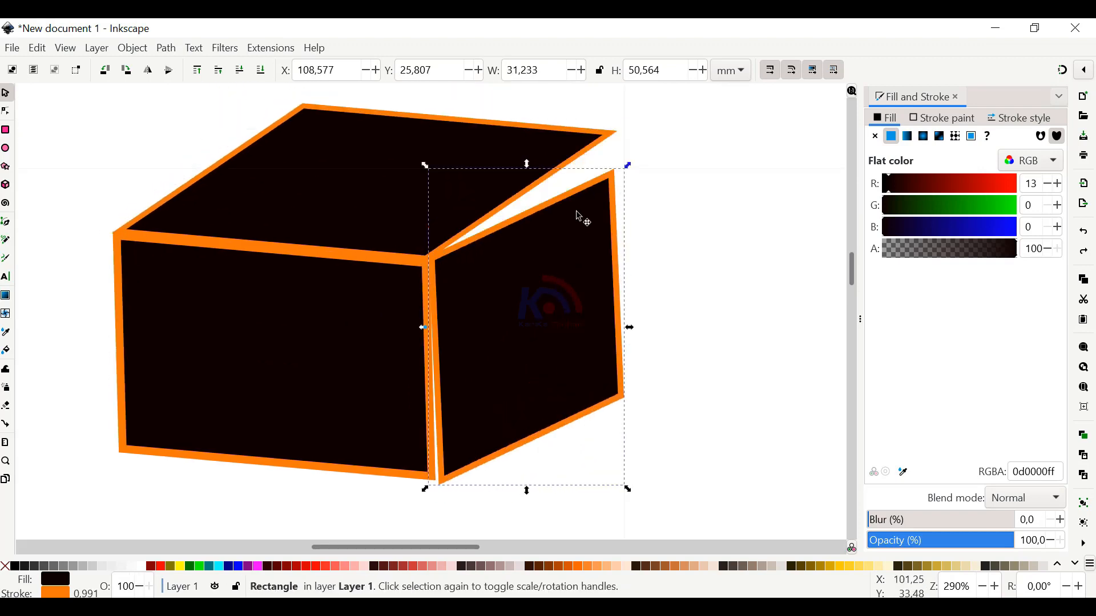
key(ctrl+shift+z)
key(ctrl+shift+z)
key(ctrl+shift+z)
key(ctrl+shift+z)
key(ctrl+shift+z)
key(ctrl+shift+z)
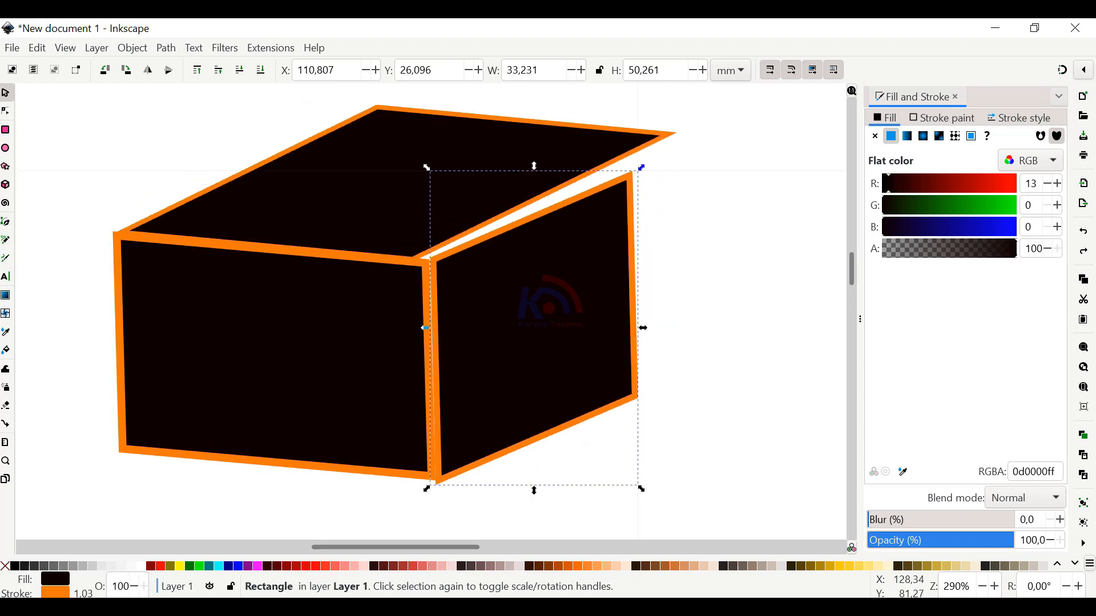
key(ctrl+shift+z)
key(ctrl+shift+z)
key(ctrl+shift+z)
key(ctrl+shift+z)
key(ctrl+shift+z)
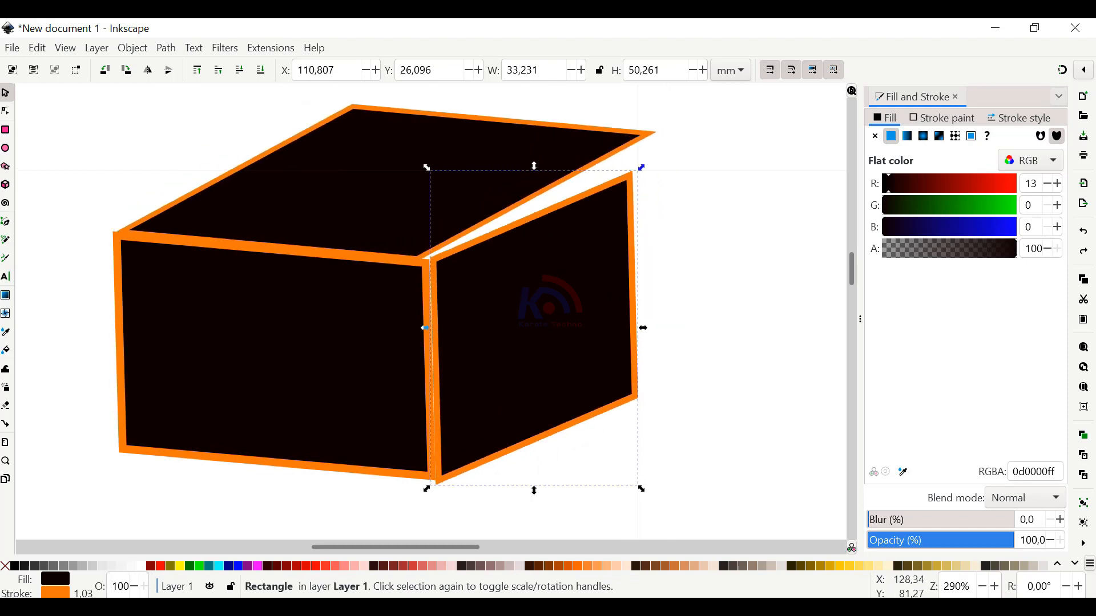
Redo the edits that flatten and narrow the top face and shift the right face against the front face
key(ctrl+shift+z)
key(ctrl+shift+z)
key(ctrl+shift+z)
key(ctrl+shift+z)
key(ctrl+shift+z)
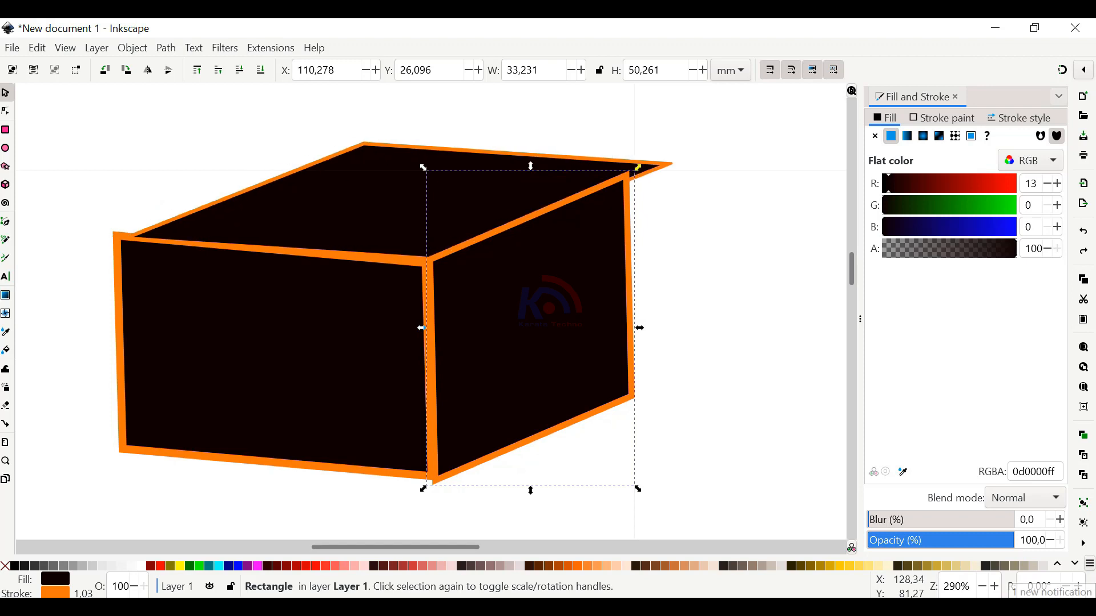
key(ctrl+shift+z)
key(ctrl+shift+z)
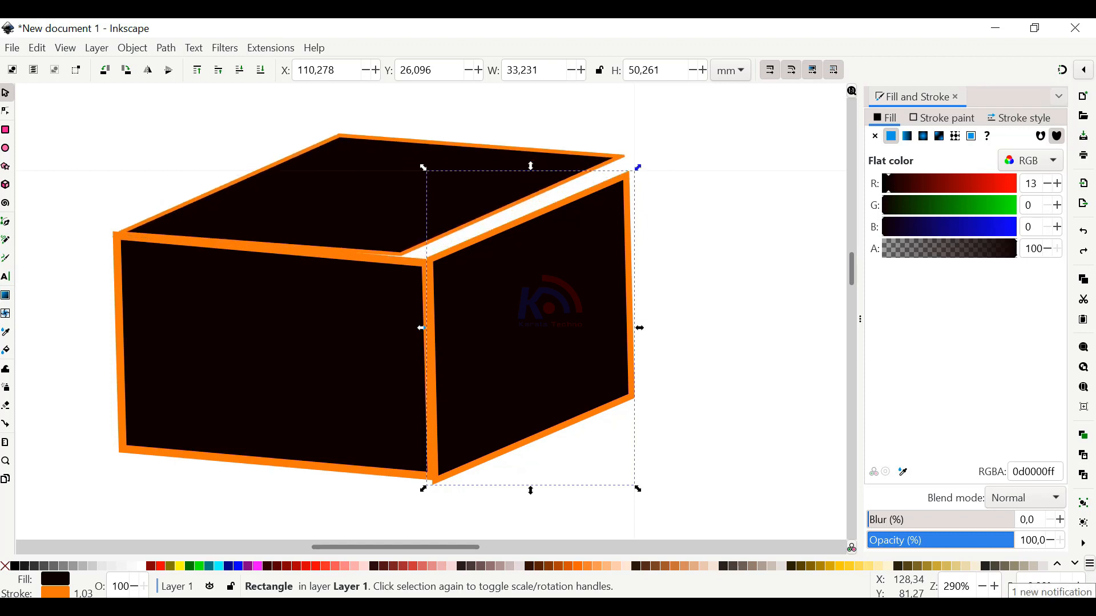
Redo the remaining edits that narrow and skew the front face and fit the right face at about 37.8 mm wide, closing the box
key(ctrl+shift+z)
key(ctrl+shift+z)
key(ctrl+shift+z)
key(ctrl+shift+z)
key(ctrl+shift+z)
key(ctrl+shift+z)
key(ctrl+shift+z)
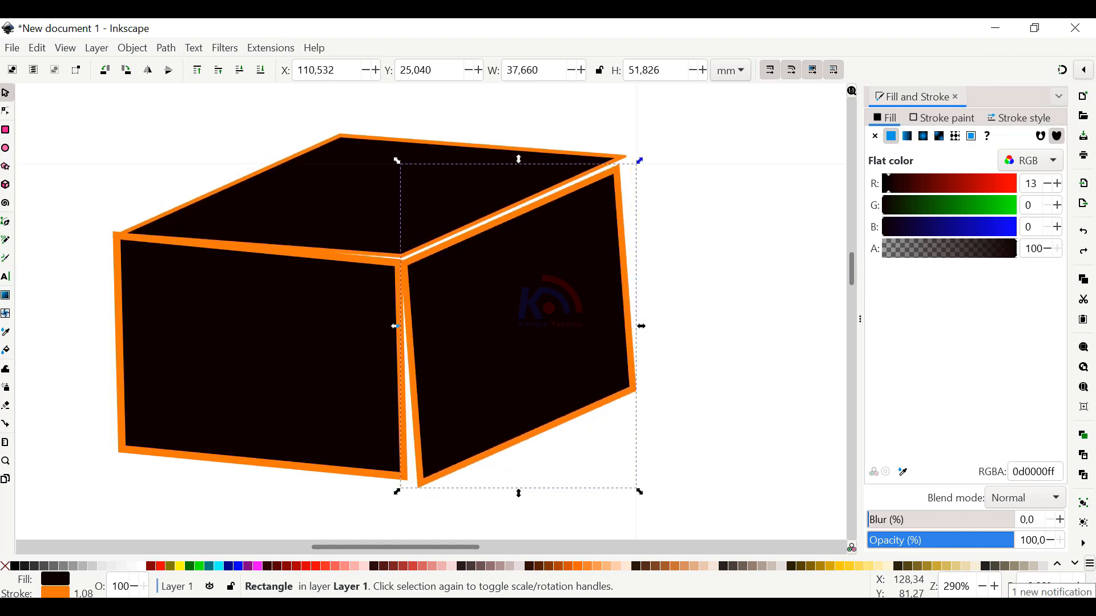
key(ctrl+shift+z)
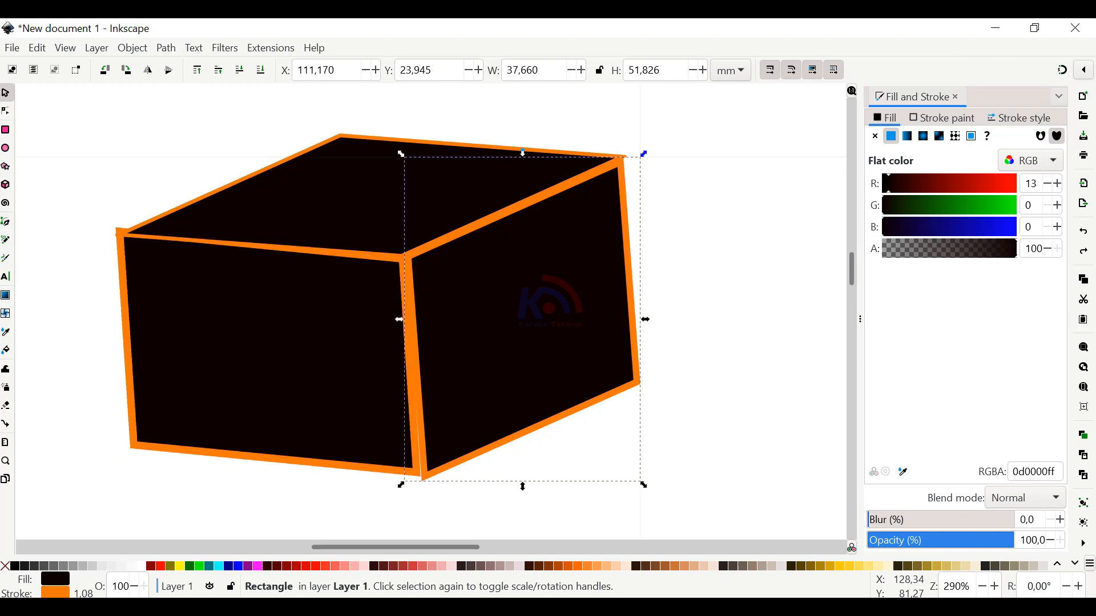
key(ctrl+shift+z)
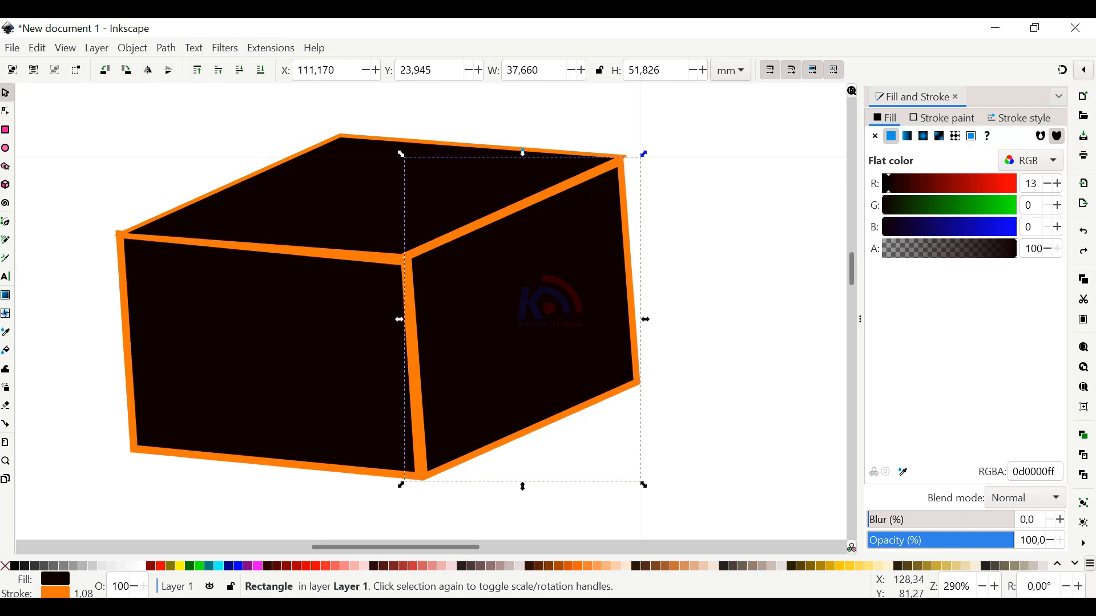
key(ctrl+shift+z)
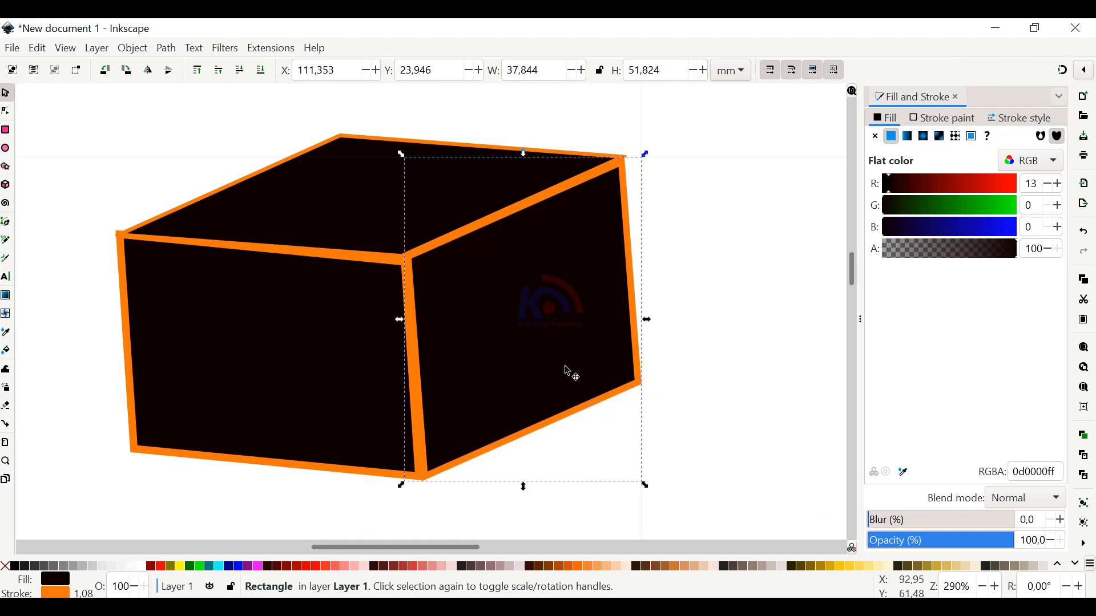
scroll(561, 334, down, 5)
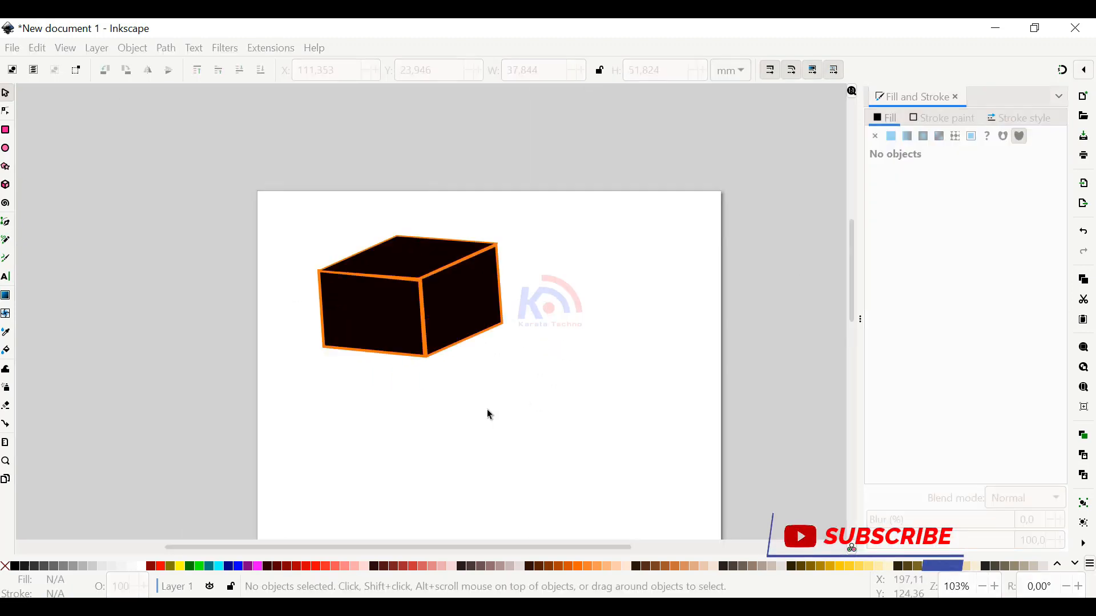
click(502, 420)
scroll(505, 420, down, 4)
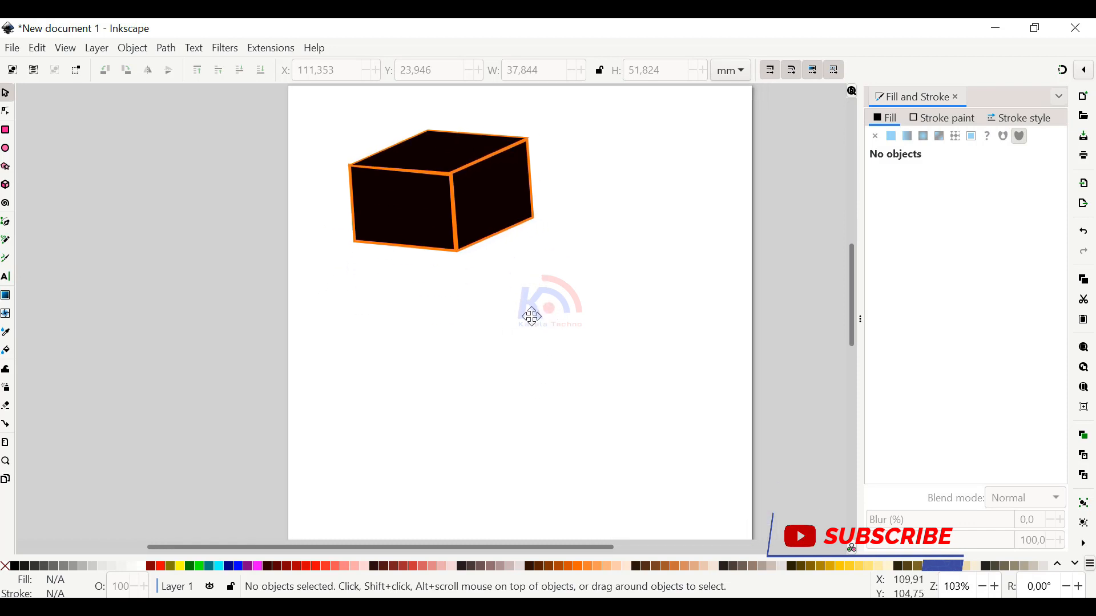
Place a copy of the front face below the box and stretch it into a wide, skewed panel
click(431, 238)
drag(416, 228, 698, 382)
click(440, 381)
Place a copy of the top face above the wide panel, stretch it to about 185.2 mm and rotate it 0.77 degrees clockwise
click(432, 170)
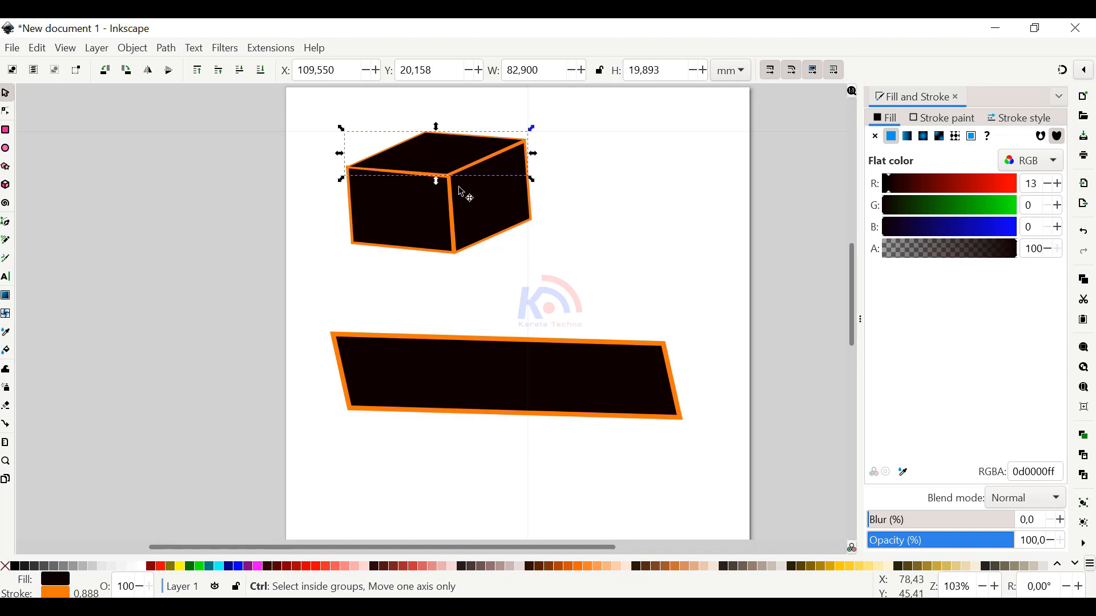
drag(461, 183, 423, 324)
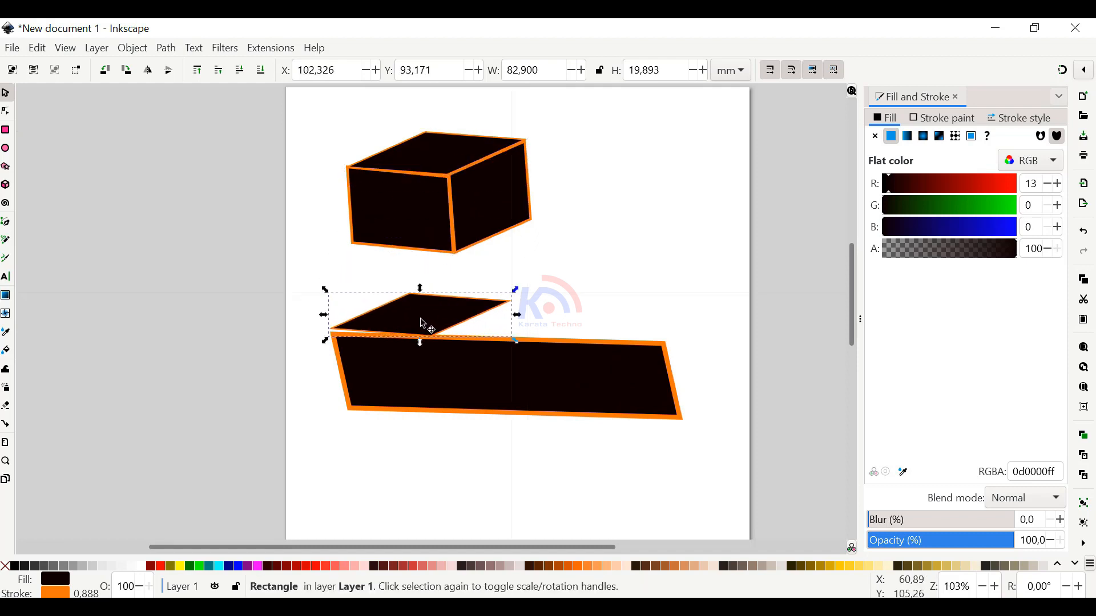
drag(518, 315, 739, 321)
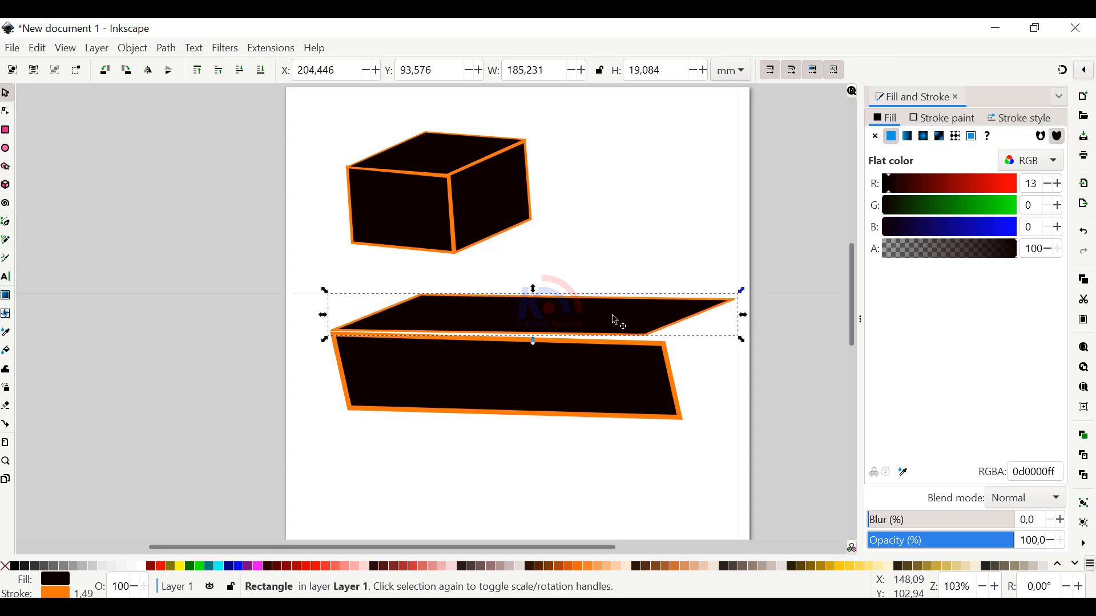
drag(615, 322, 615, 322)
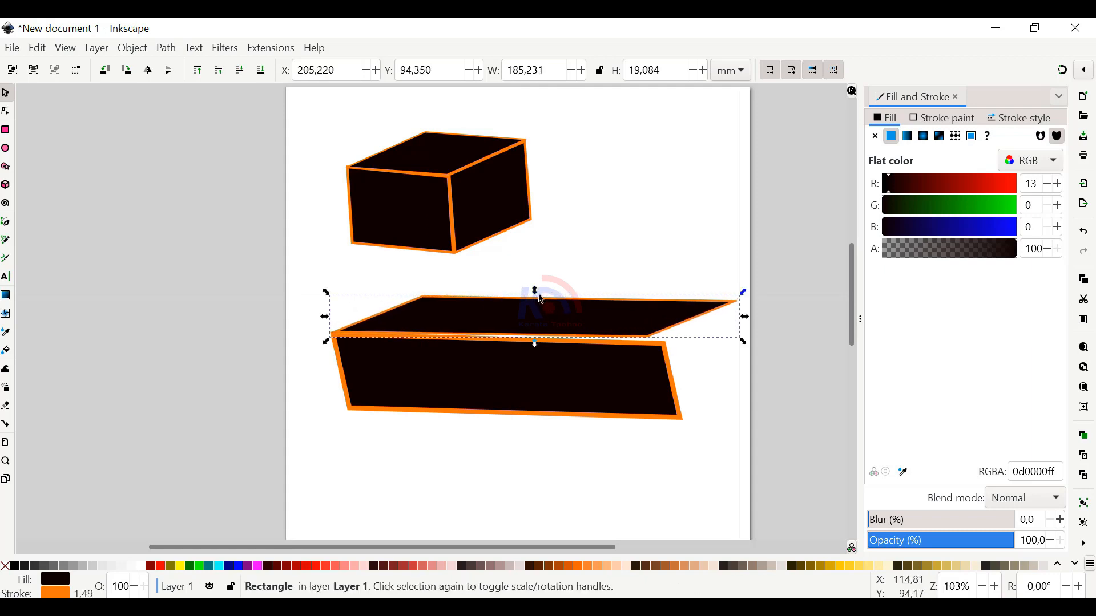
click(721, 313)
drag(743, 293, 745, 293)
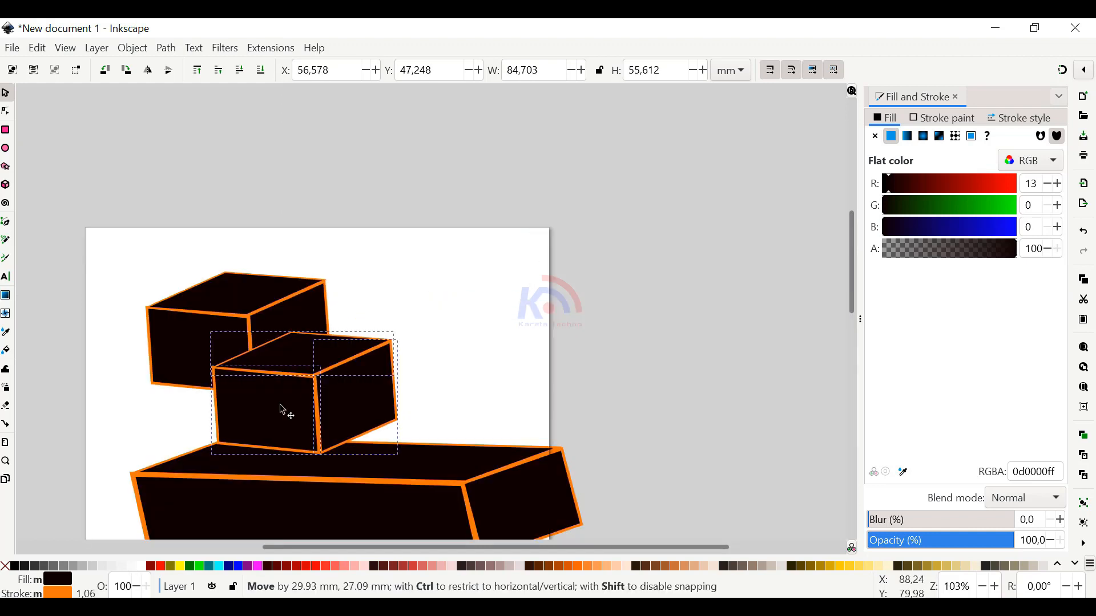
Close the wide box with a right face and stack copies of the small box on it in two rows of two
mouse_move(281, 406)
mouse_down()
mouse_move(278, 419)
mouse_move(266, 415)
mouse_move(453, 431)
mouse_move(379, 320)
mouse_move(377, 331)
mouse_up()
key(ctrl+d)
key(ctrl+d)
scroll(580, 221, down, 4)
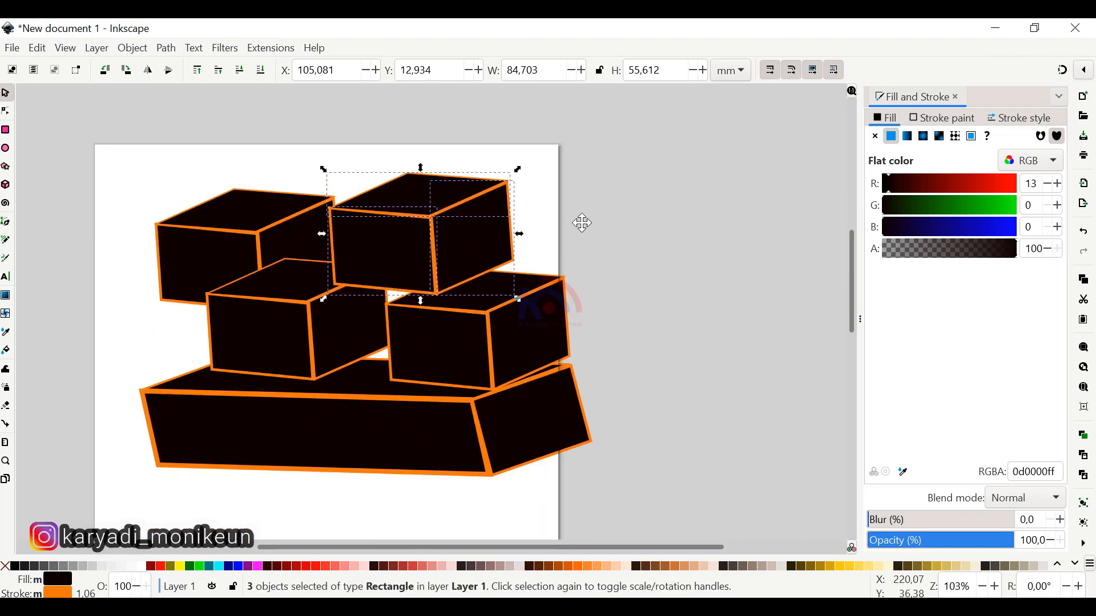
click(647, 356)
ctrl+scroll(648, 357, down, 1)
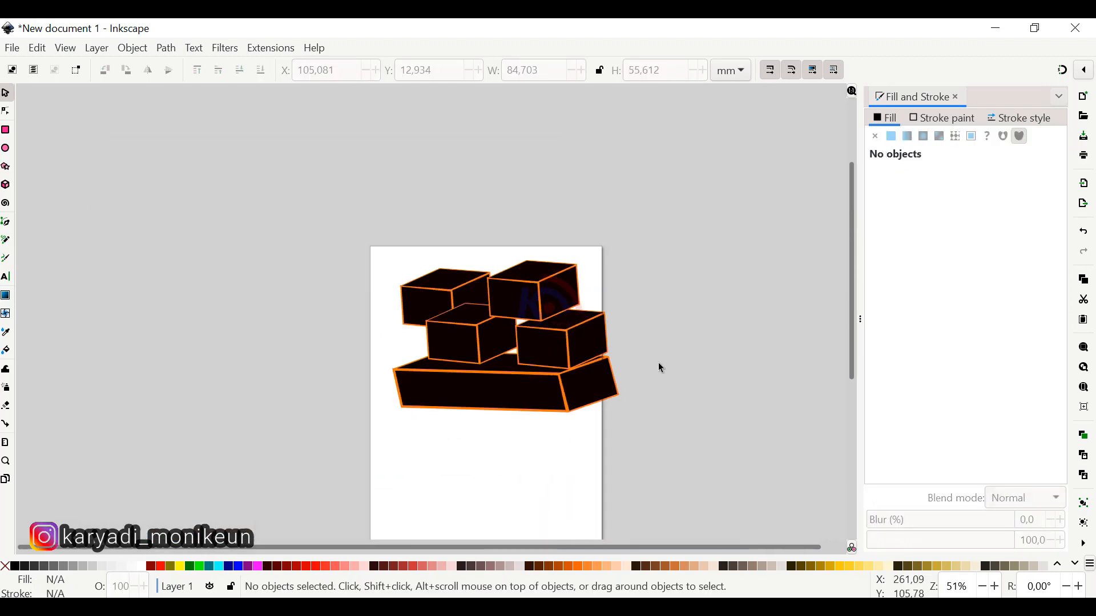